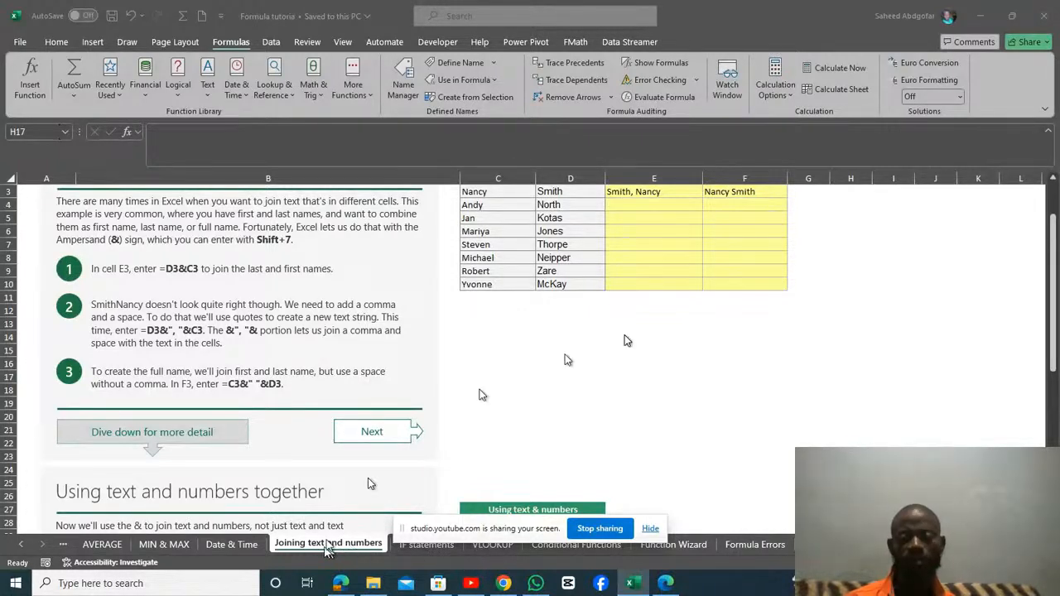
Remove the comma from the name-joining formula in E3, making it =D3&" "&C3.
left_click(1055, 286)
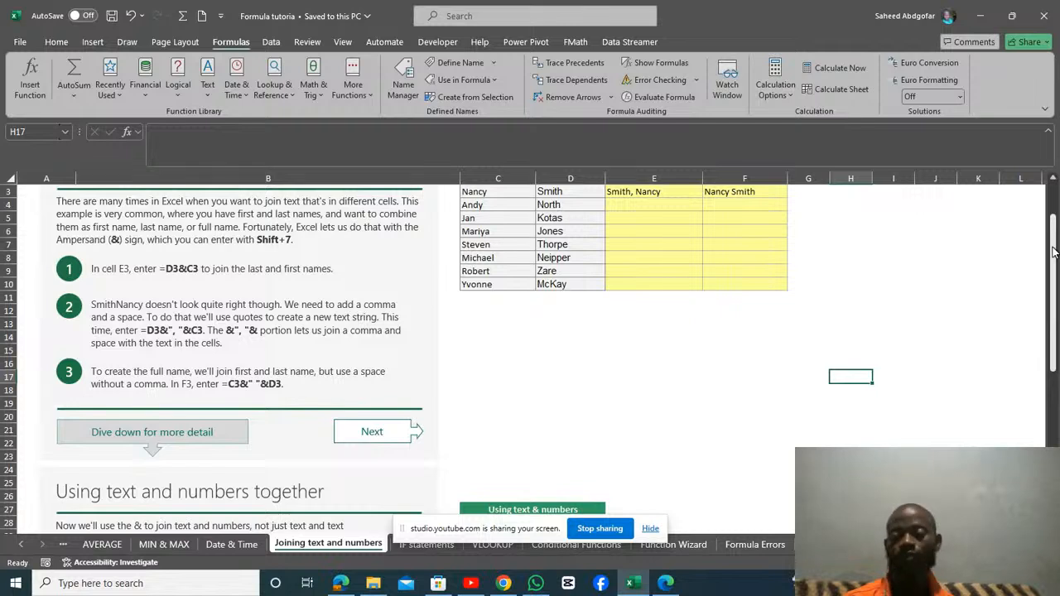
left_click_drag(1055, 250, 1055, 224)
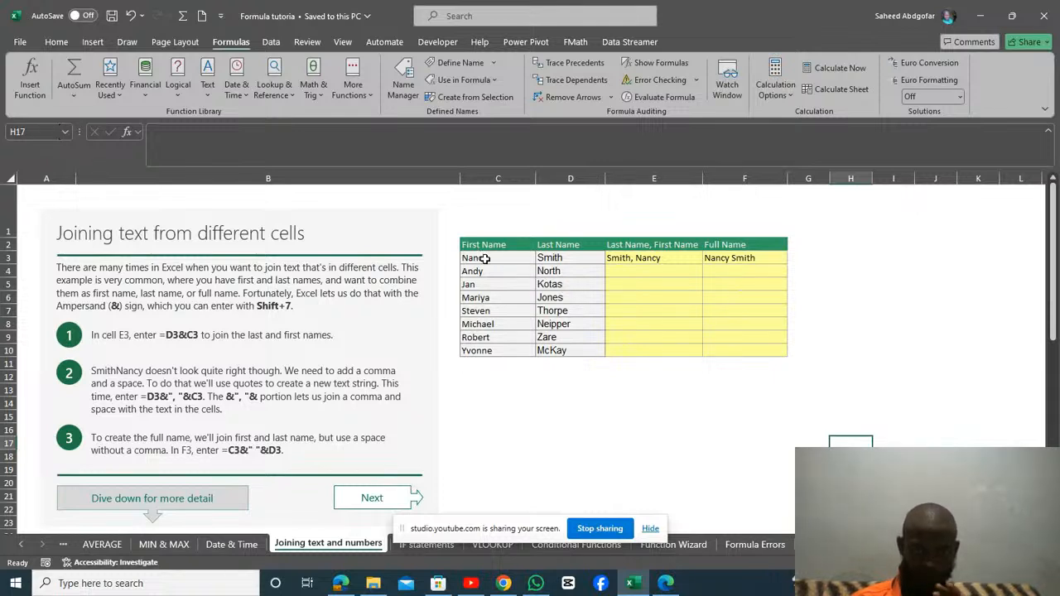
left_click(635, 259)
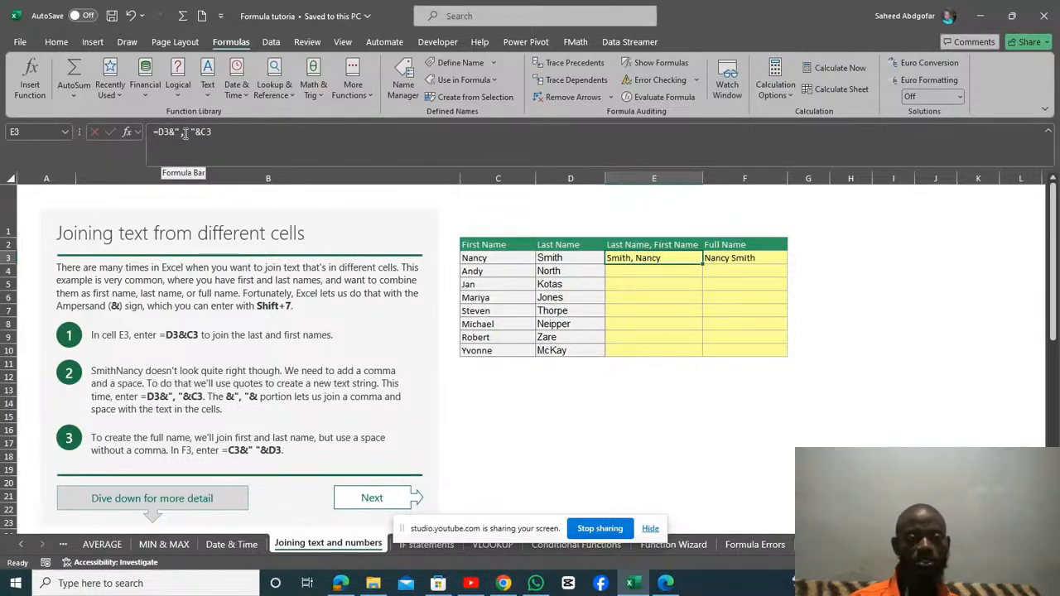
left_click(185, 135)
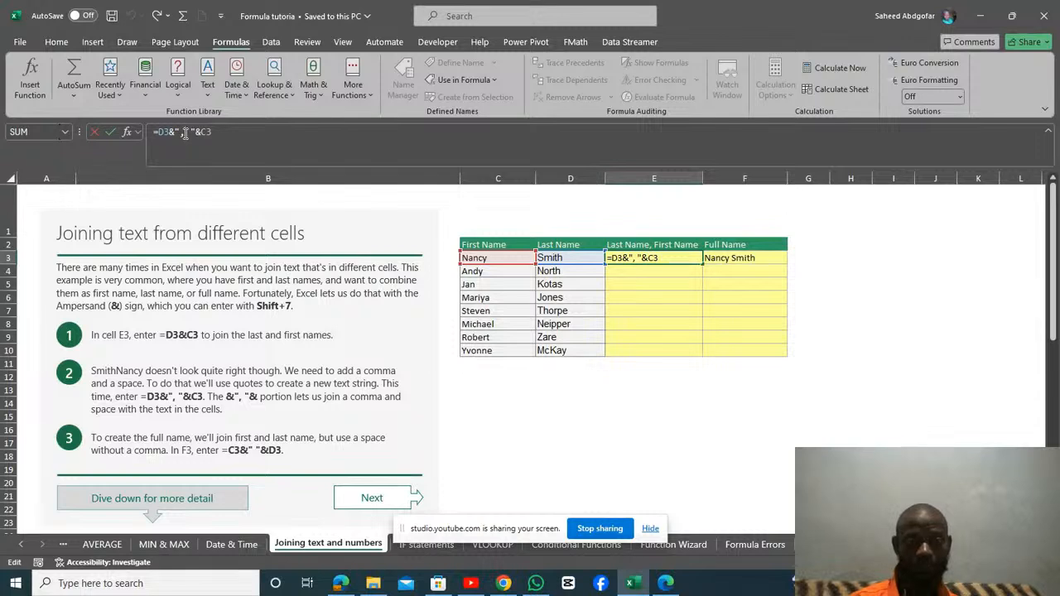
key("BackSpace")
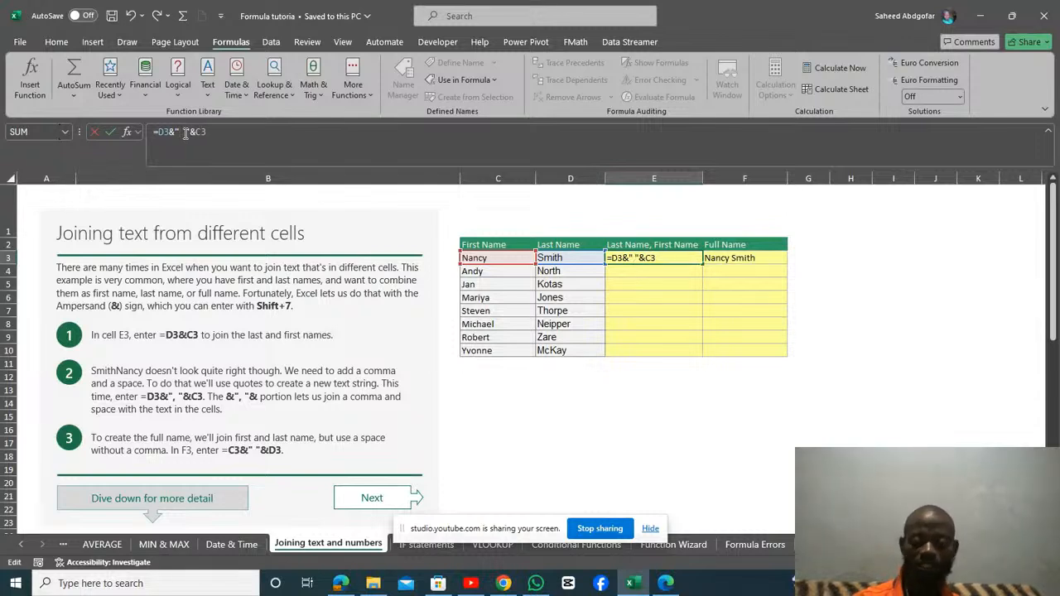
key("Return")
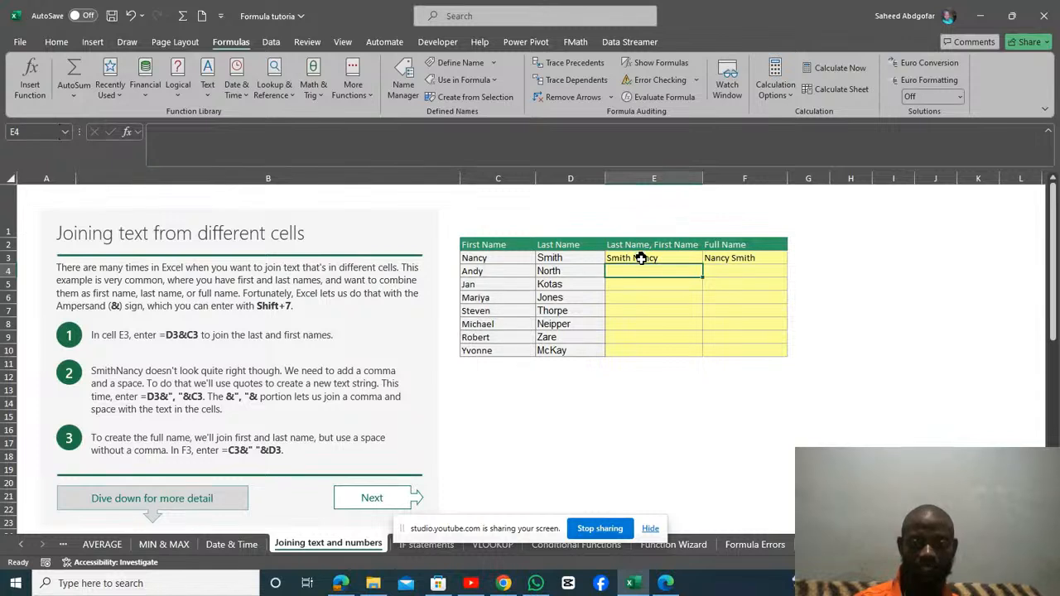
Restore the comma inside the quotes of the E3 formula, making it =D3&", "&C3.
left_click(641, 259)
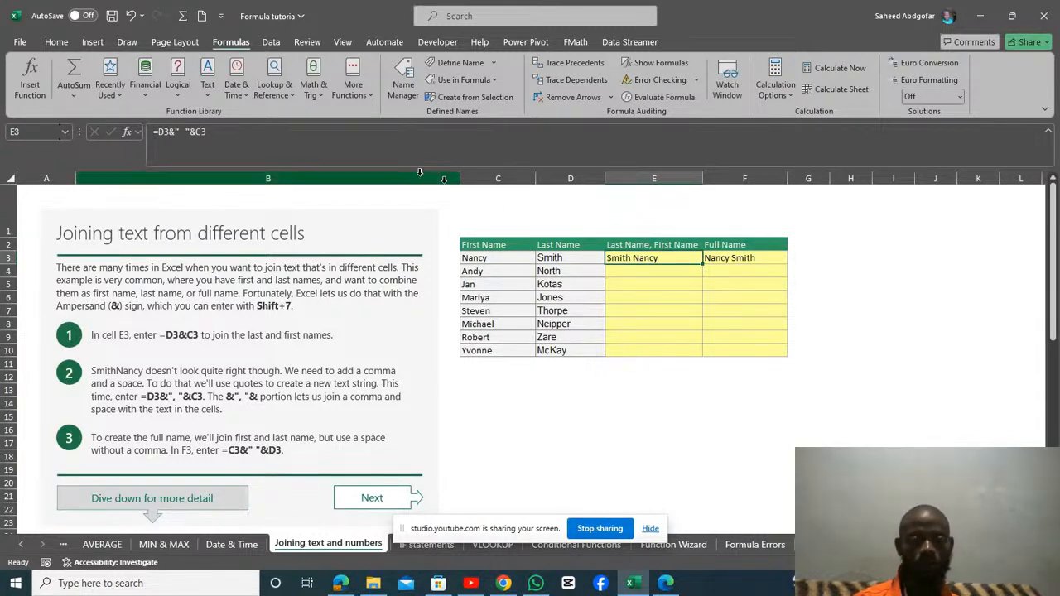
left_click(183, 133)
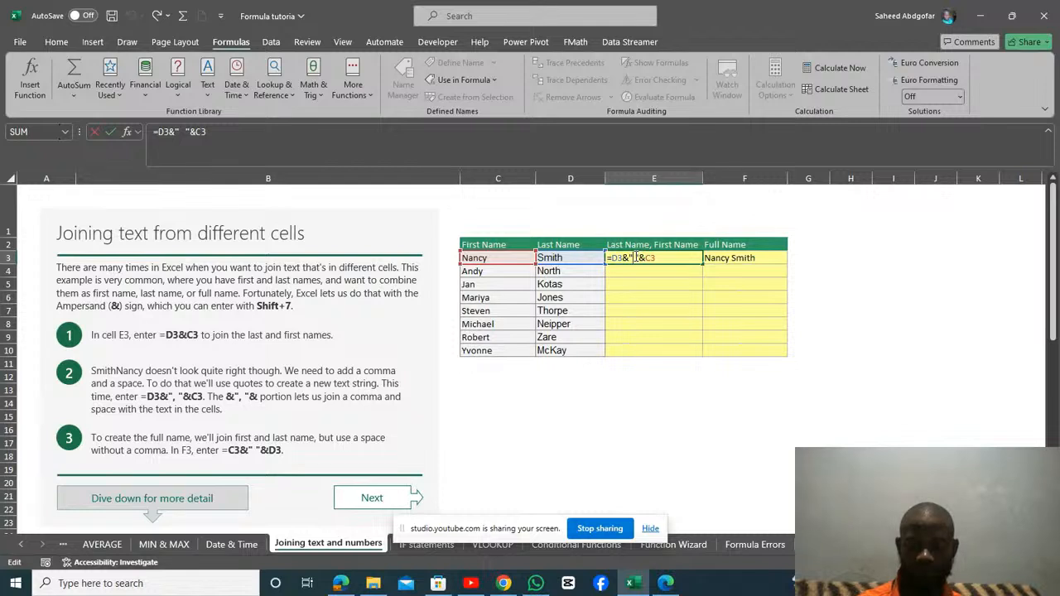
type(",")
key("Return")
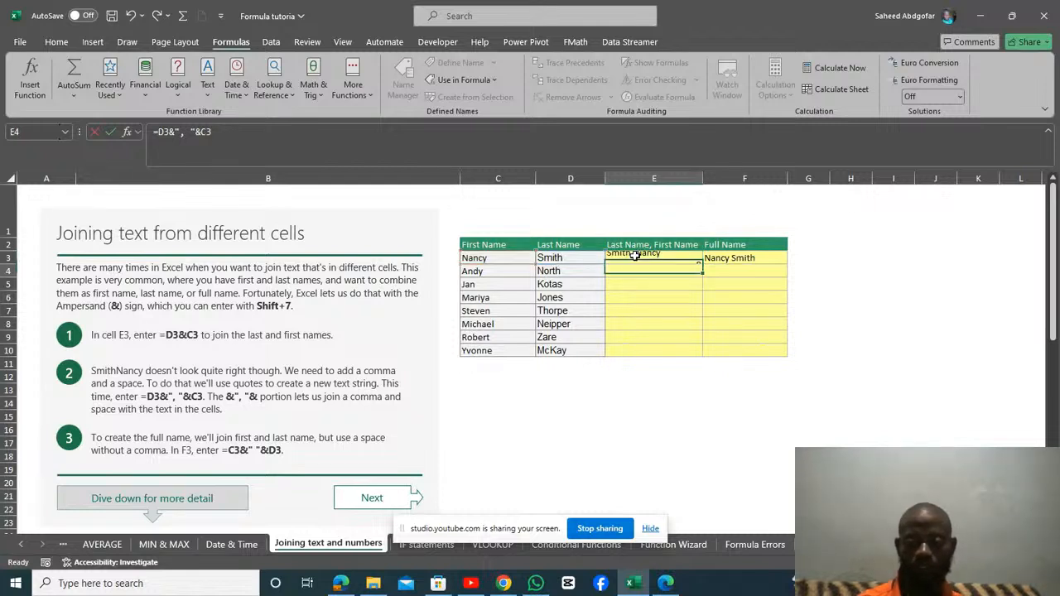
Clear the existing Full Name formula from cell F3.
left_click(722, 258)
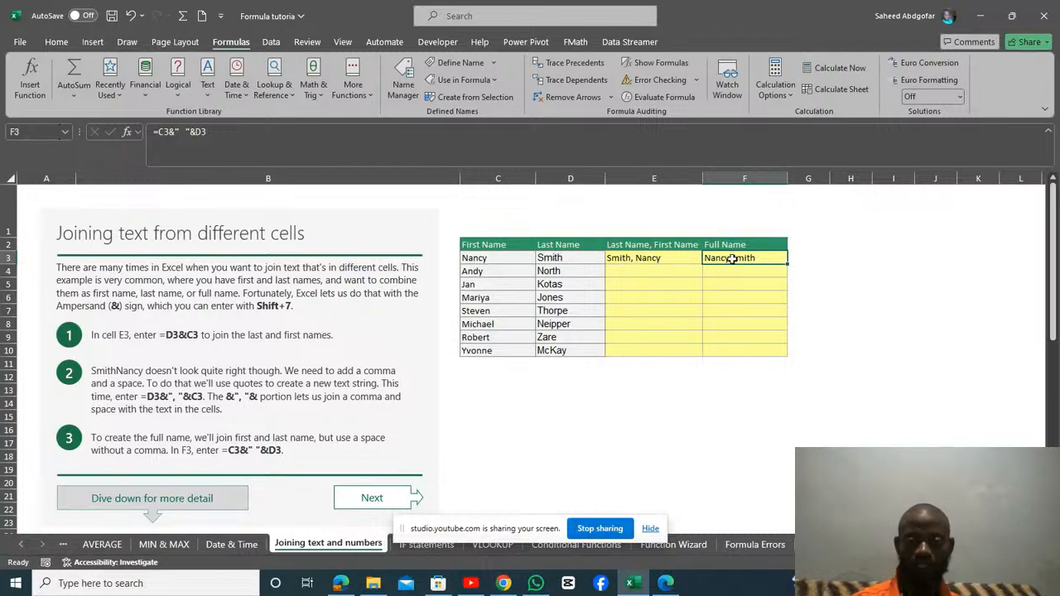
left_click(264, 145)
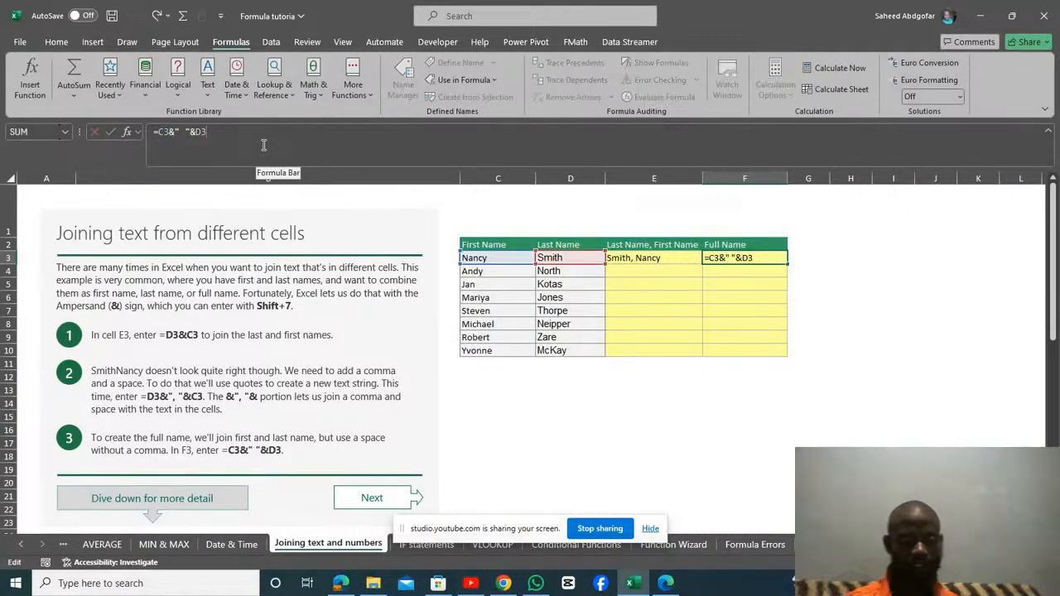
key("ctrl+a")
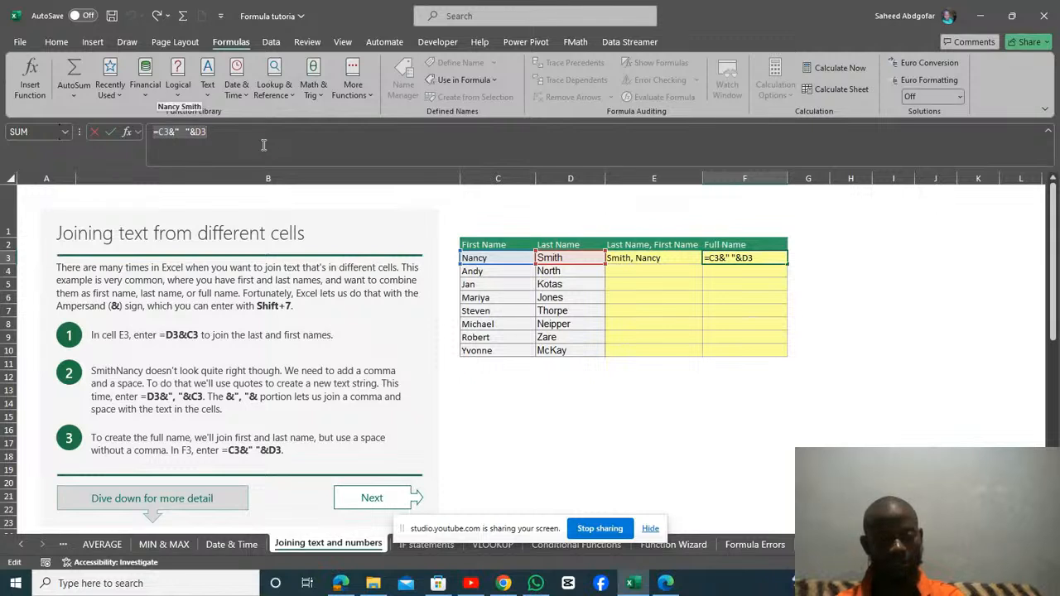
key("BackSpace")
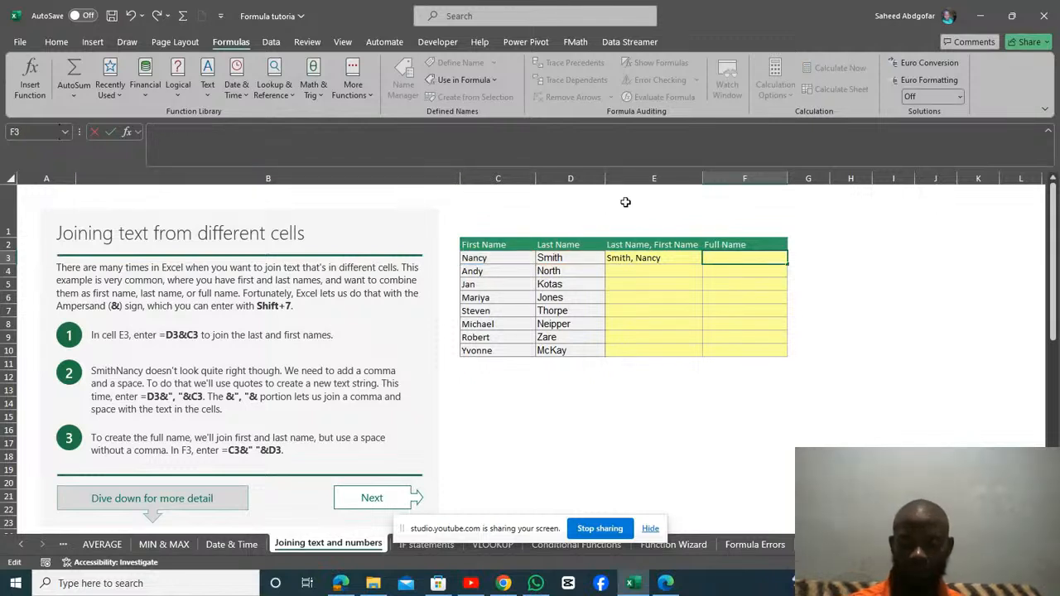
Build the formula =C3&" "&D3 in F3 to join the first and last names with a space.
type("=")
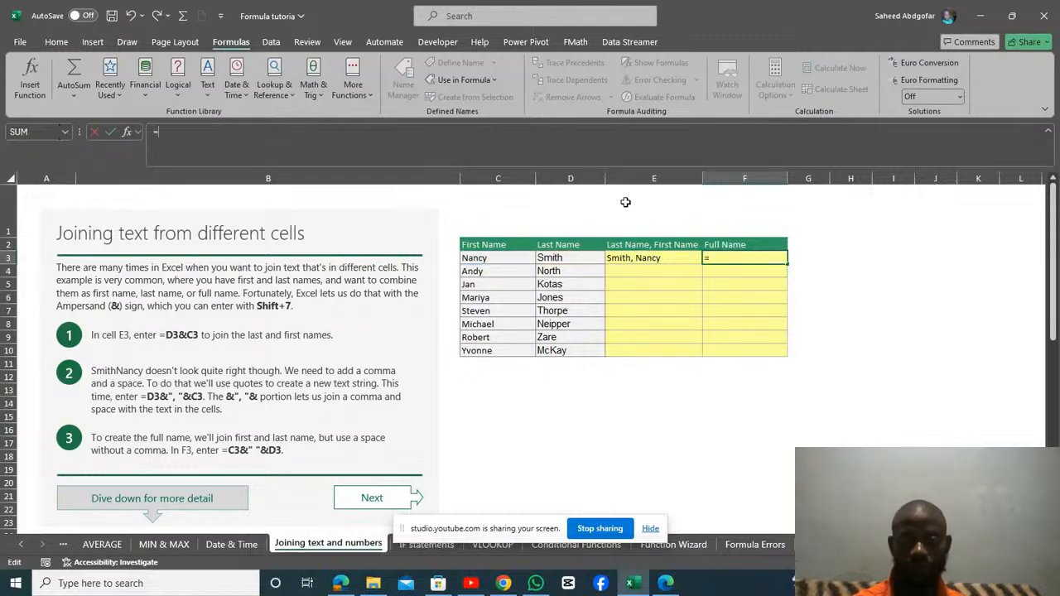
left_click(486, 258)
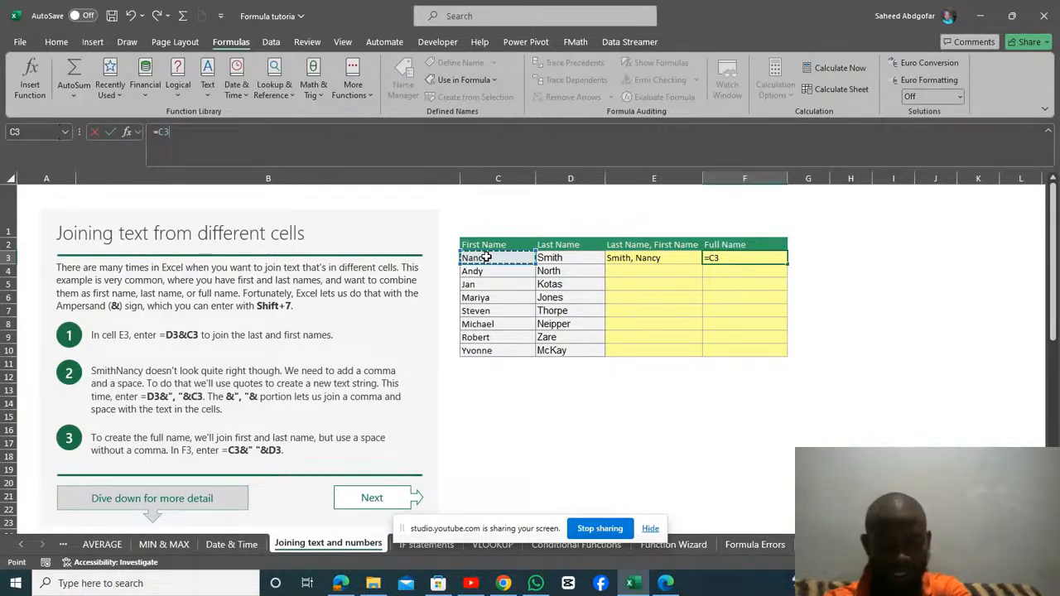
type("&")
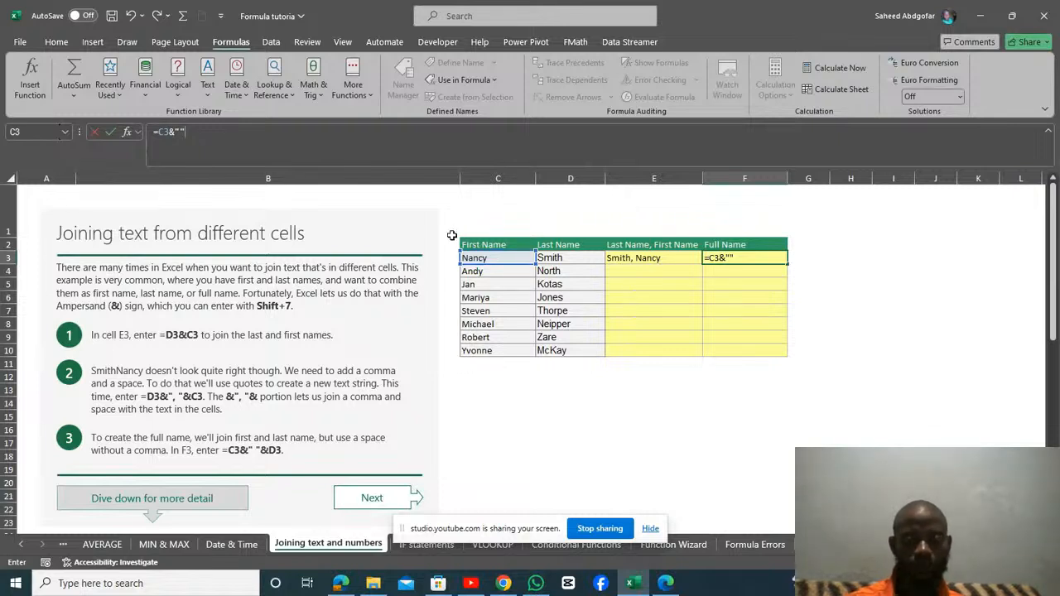
key("Left")
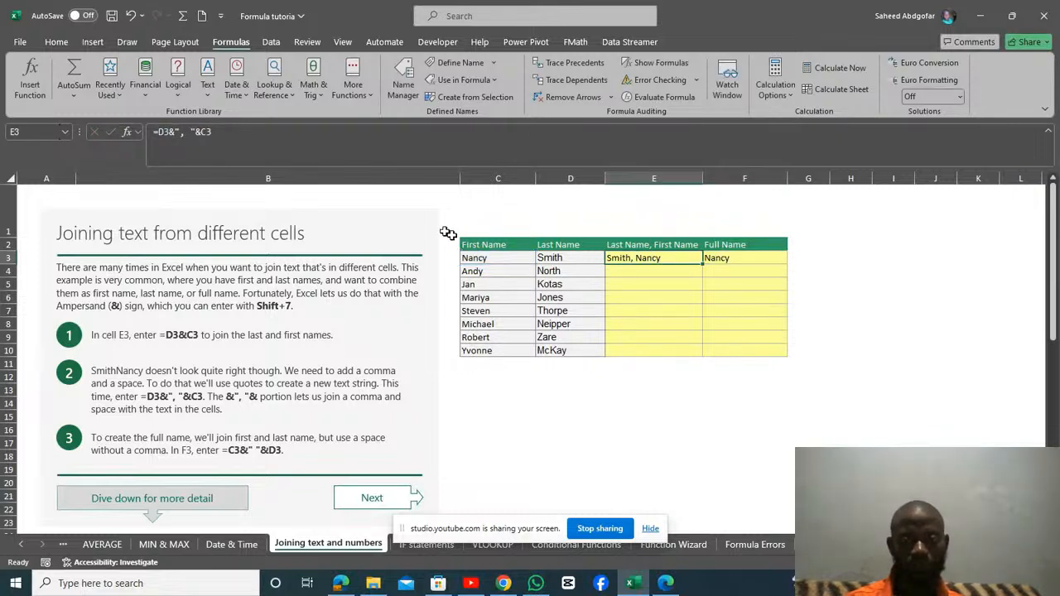
key("Right")
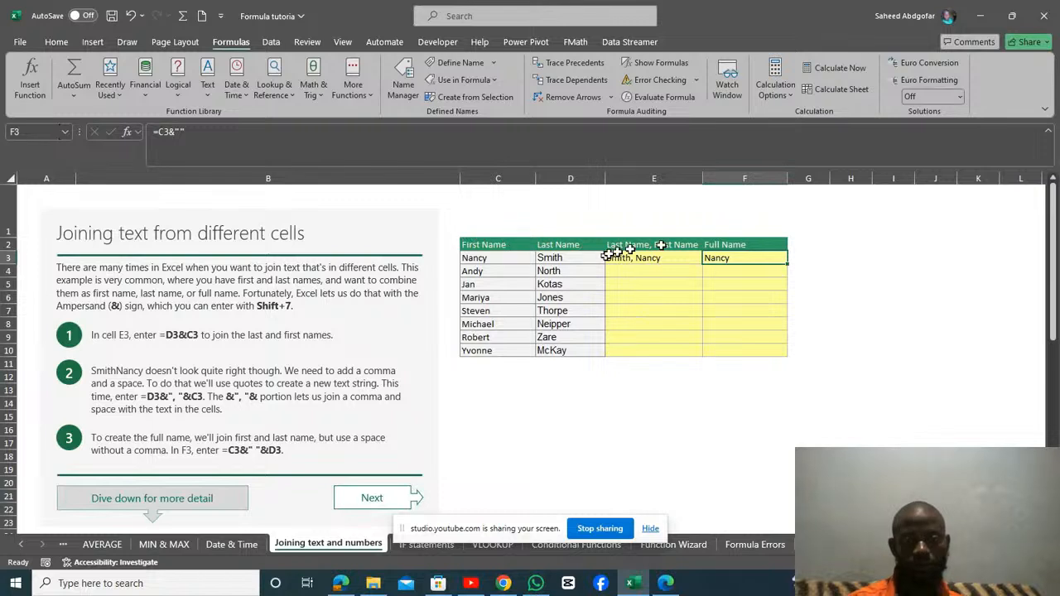
left_click(179, 131)
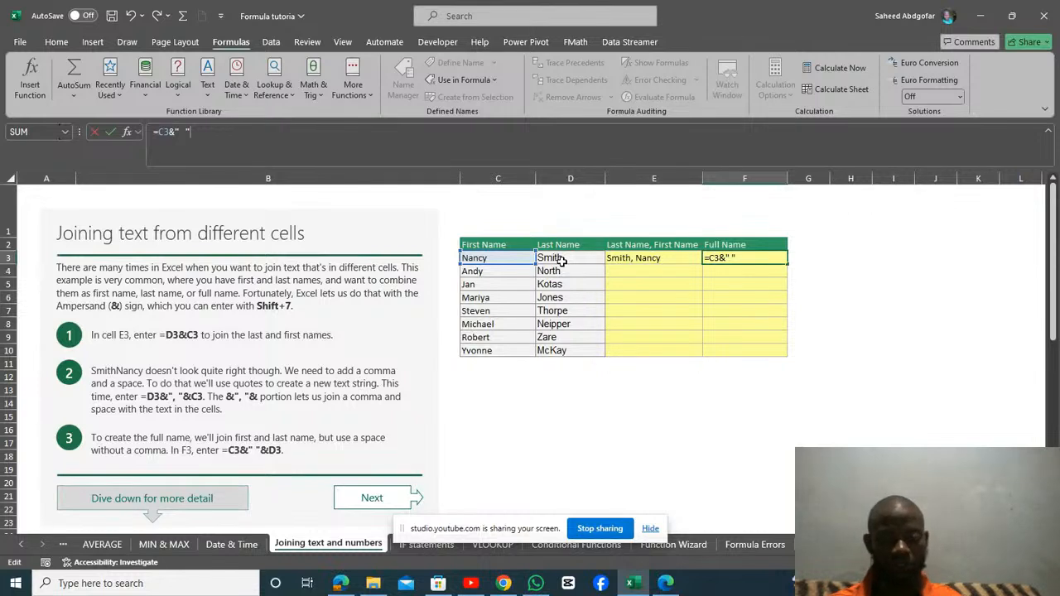
type("&")
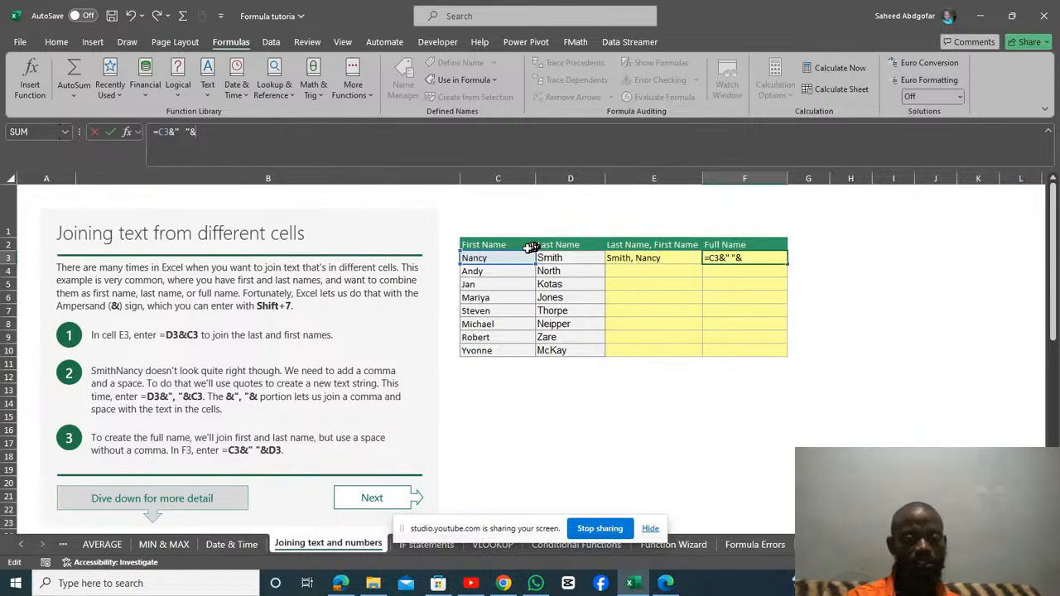
left_click(578, 257)
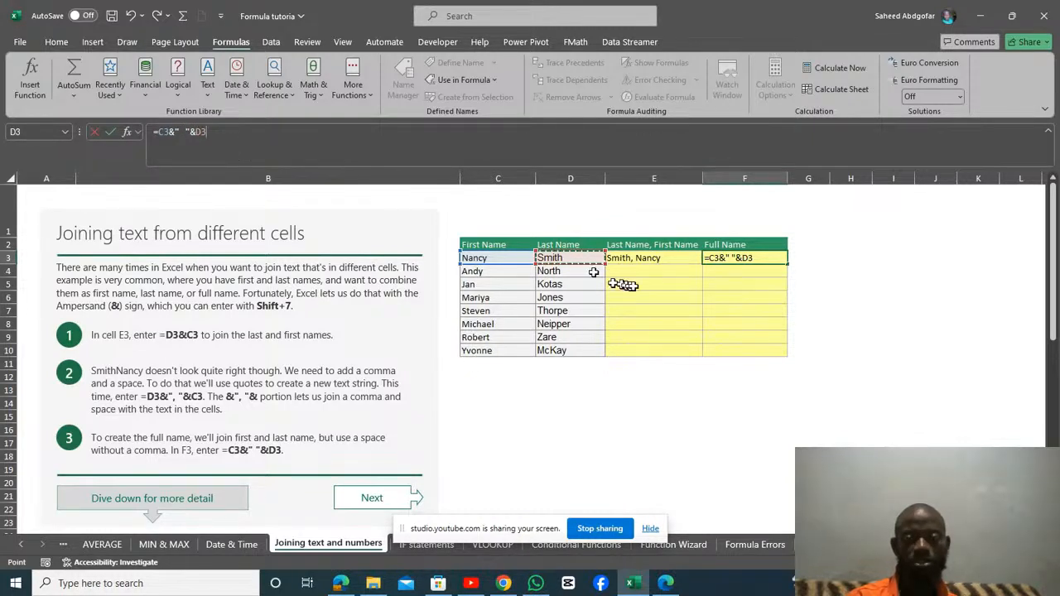
key("Return")
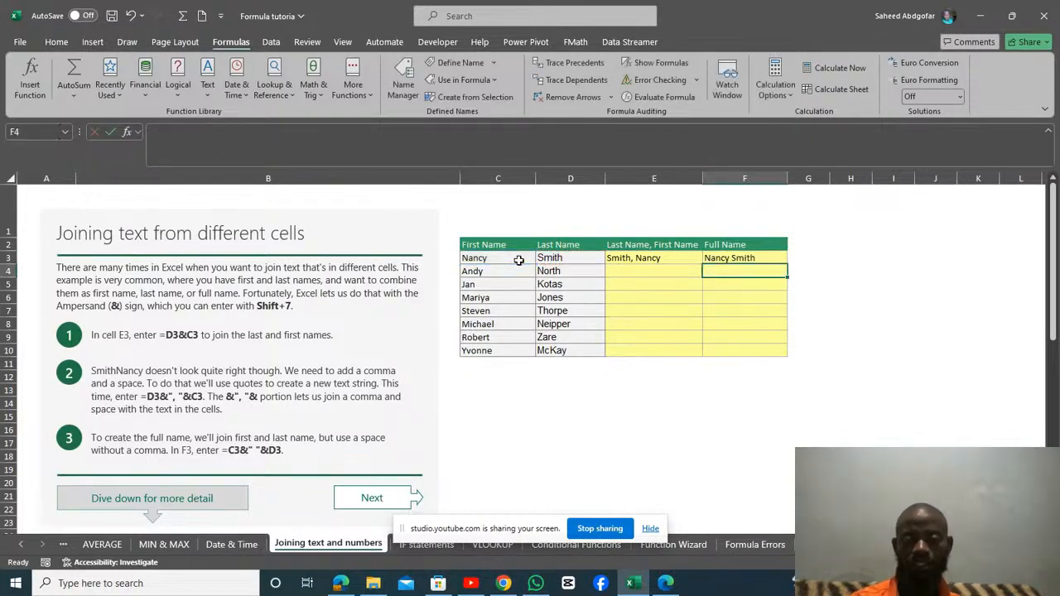
Fill the E3 formula down to E7, try the Flash Fill option, and extend the fill to E10.
left_click(659, 259)
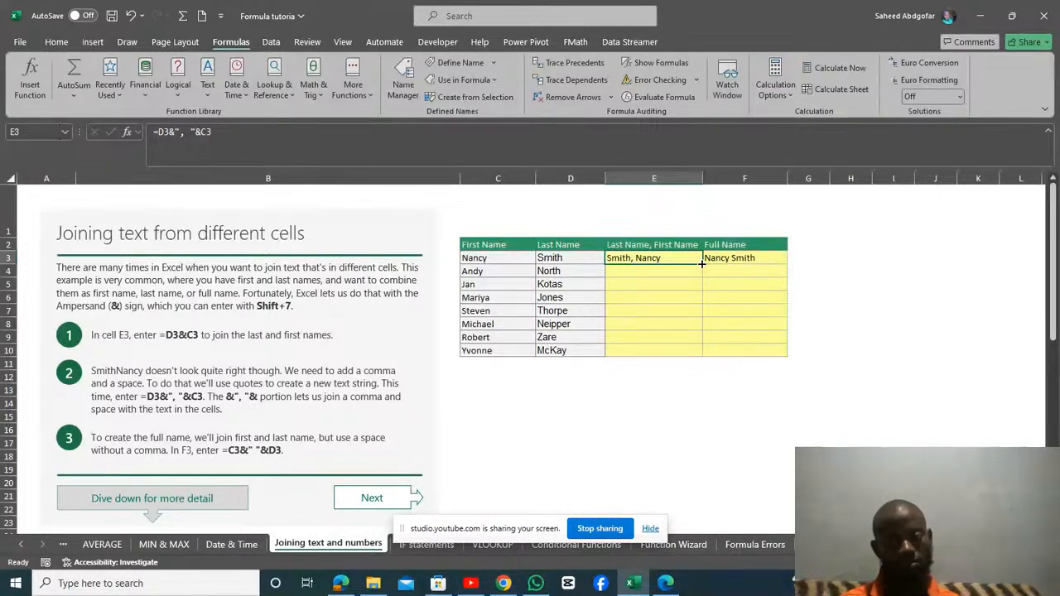
left_click_drag(698, 261, 694, 320)
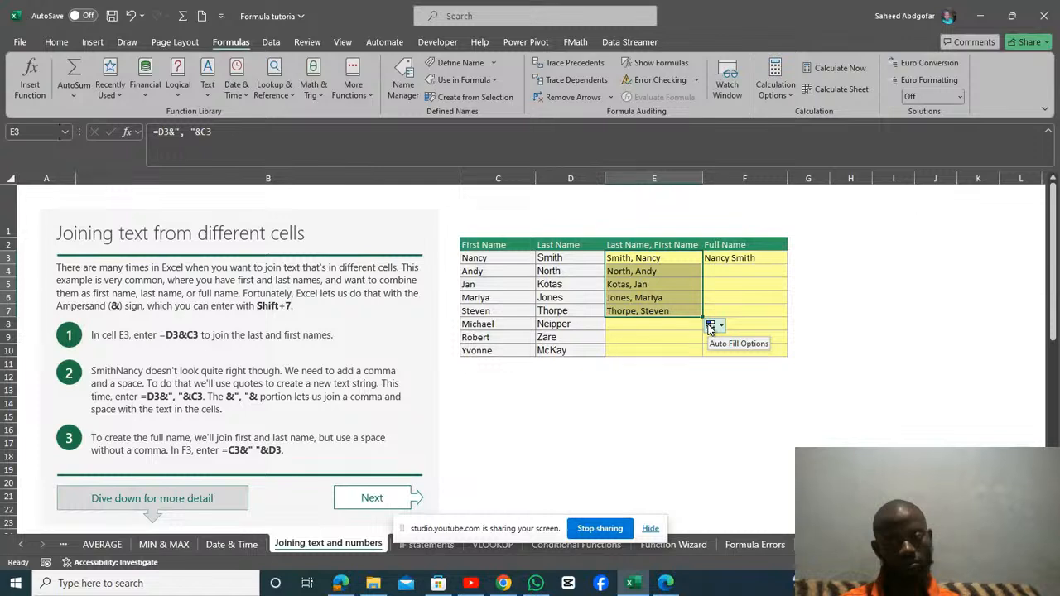
left_click(709, 327)
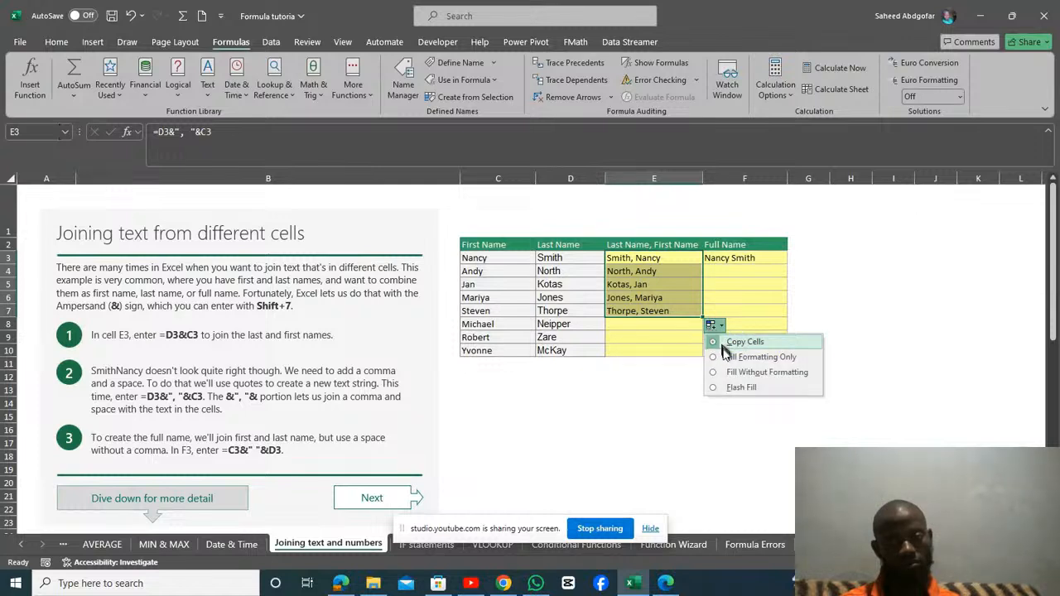
left_click(730, 387)
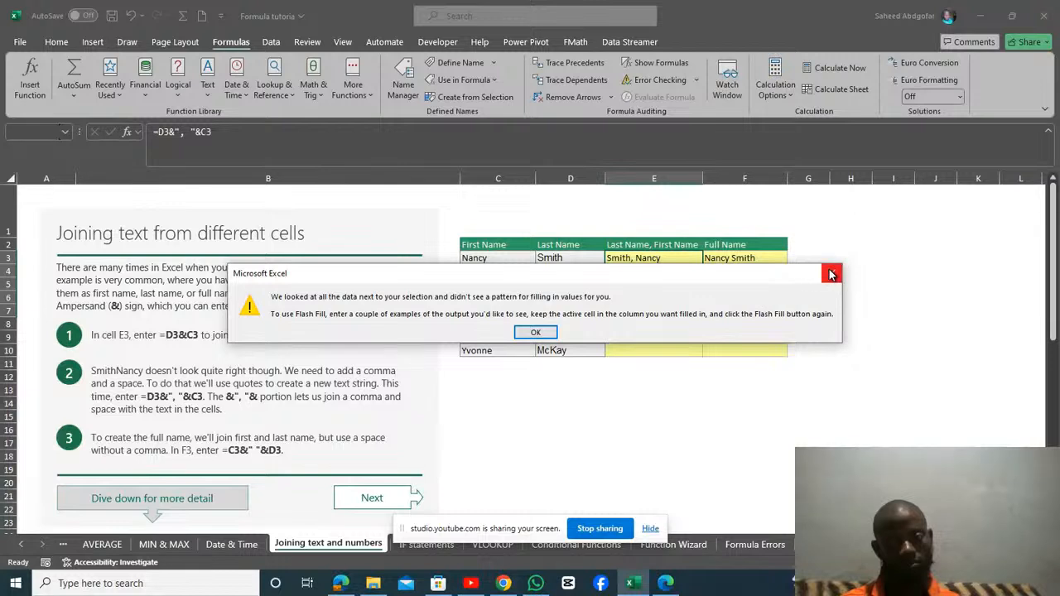
left_click(831, 273)
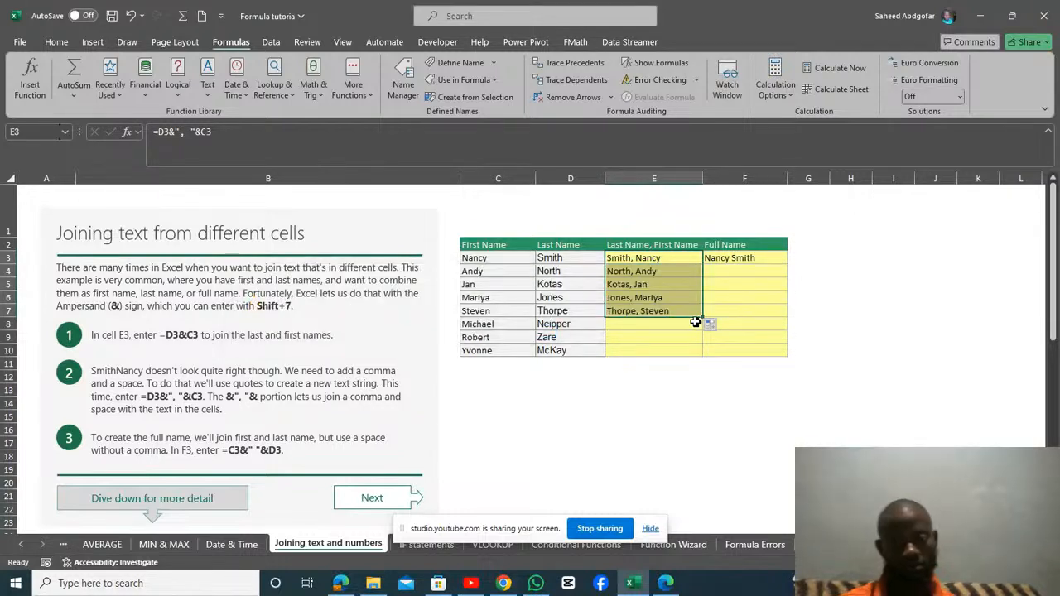
left_click_drag(703, 317, 704, 357)
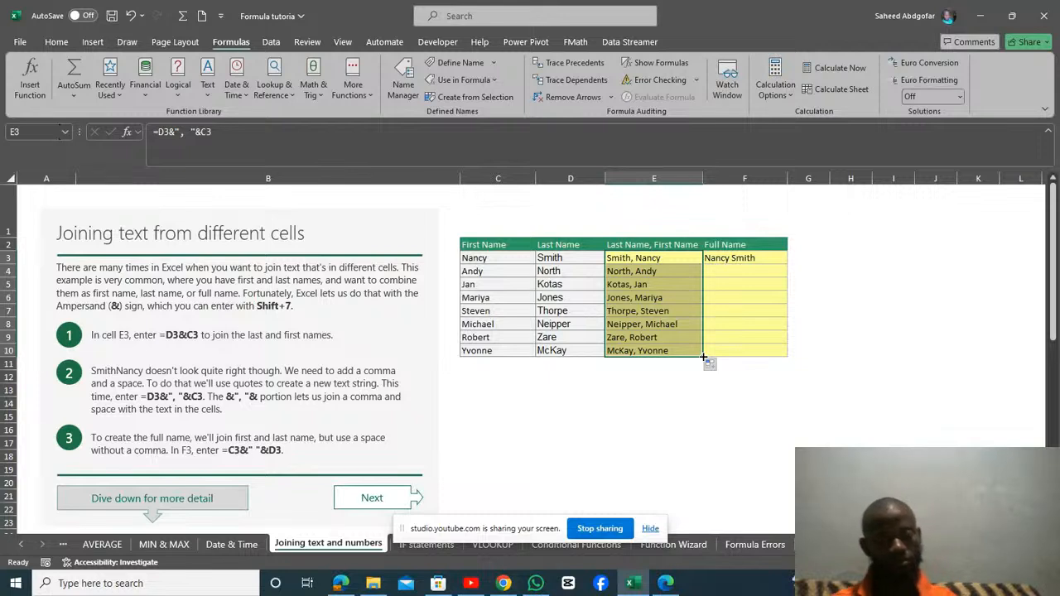
Undo both fills of the Last Name, First Name column and deselect the table.
key("ctrl+z")
key("ctrl+z")
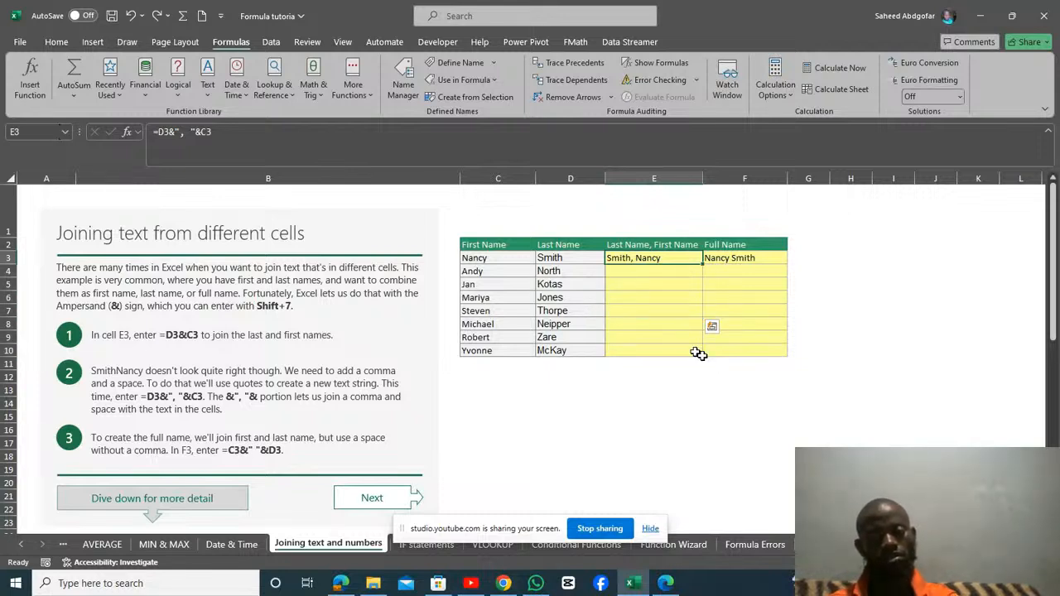
left_click(801, 415)
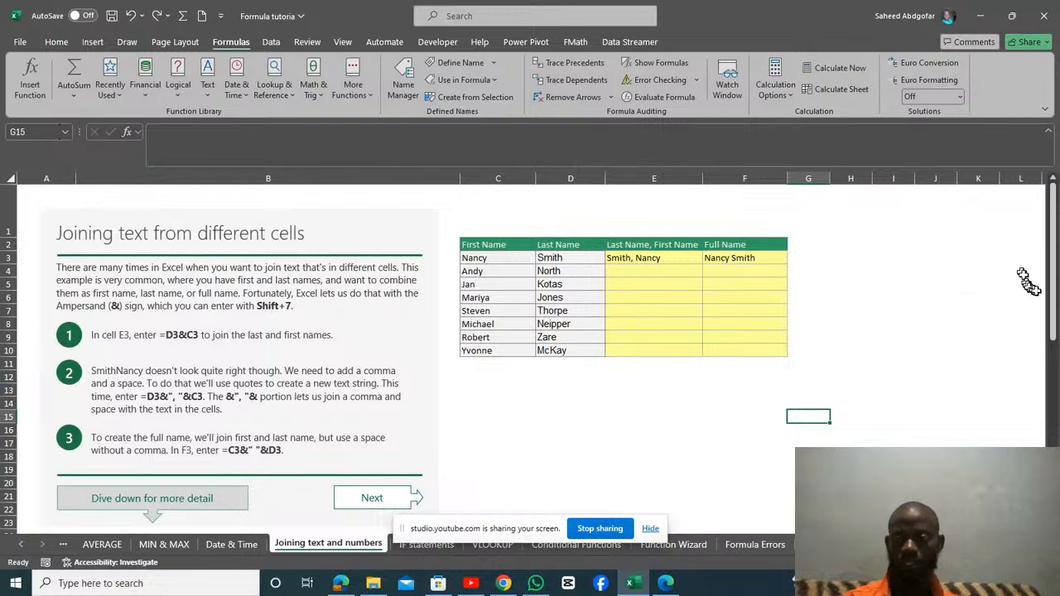
Inspect the today's date formula in D28 and the current time formula in D29 under Using text & numbers.
left_click_drag(1053, 300, 1054, 395)
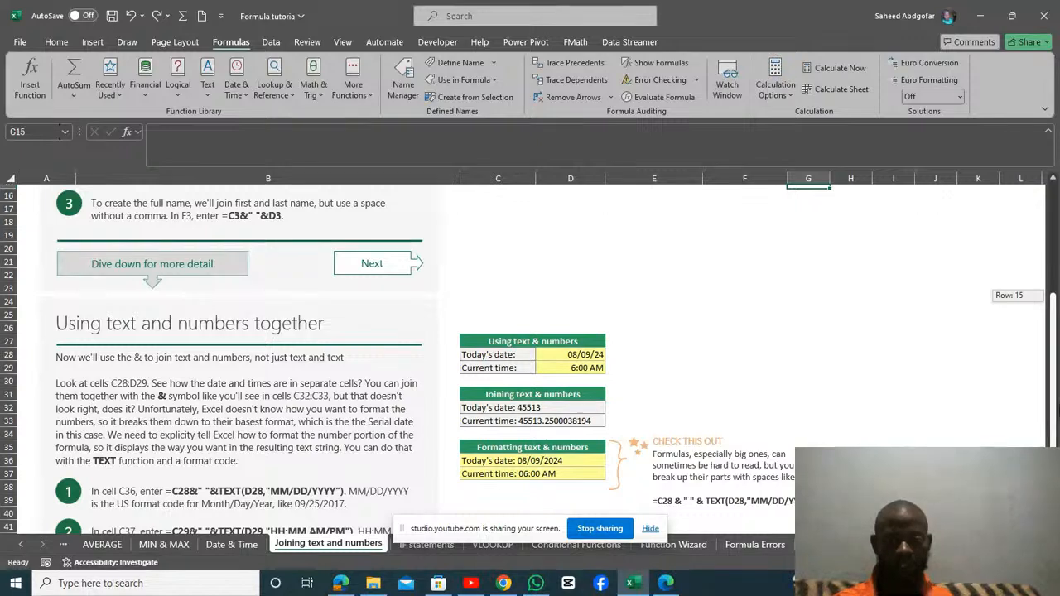
left_click_drag(1054, 394, 1055, 404)
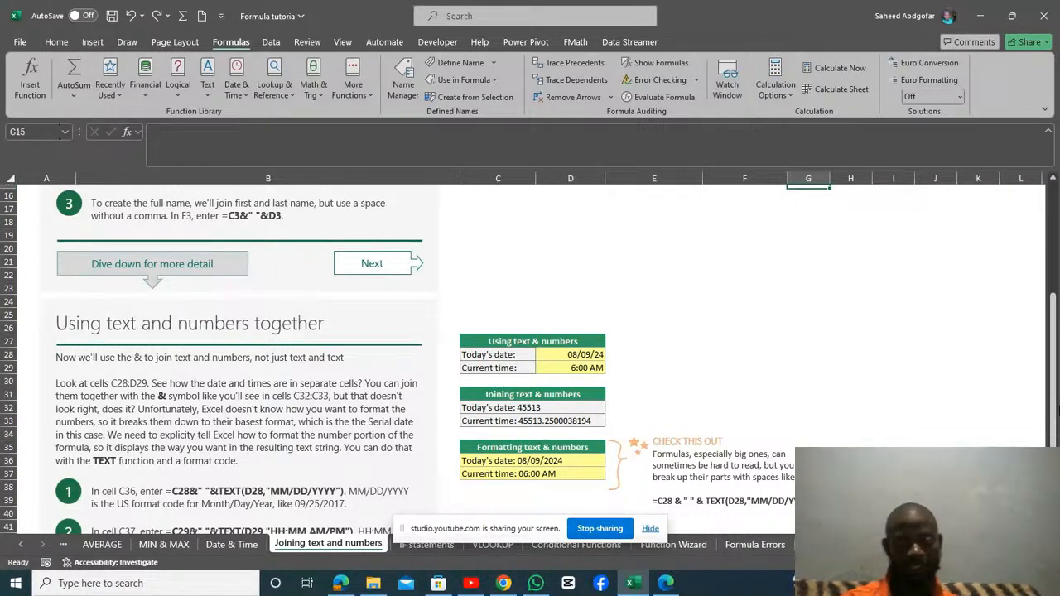
left_click(550, 341)
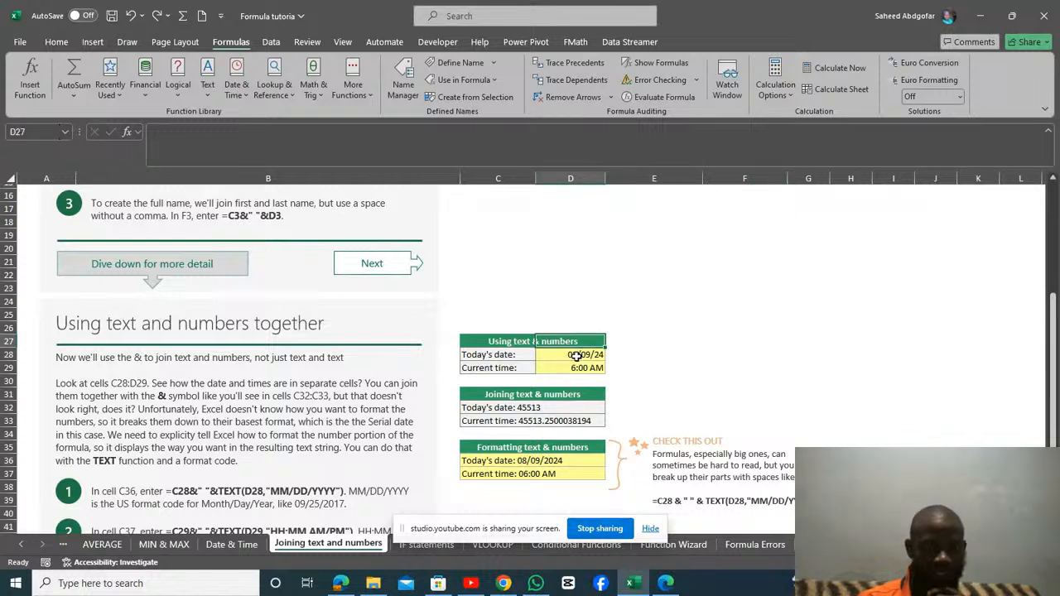
left_click(576, 355)
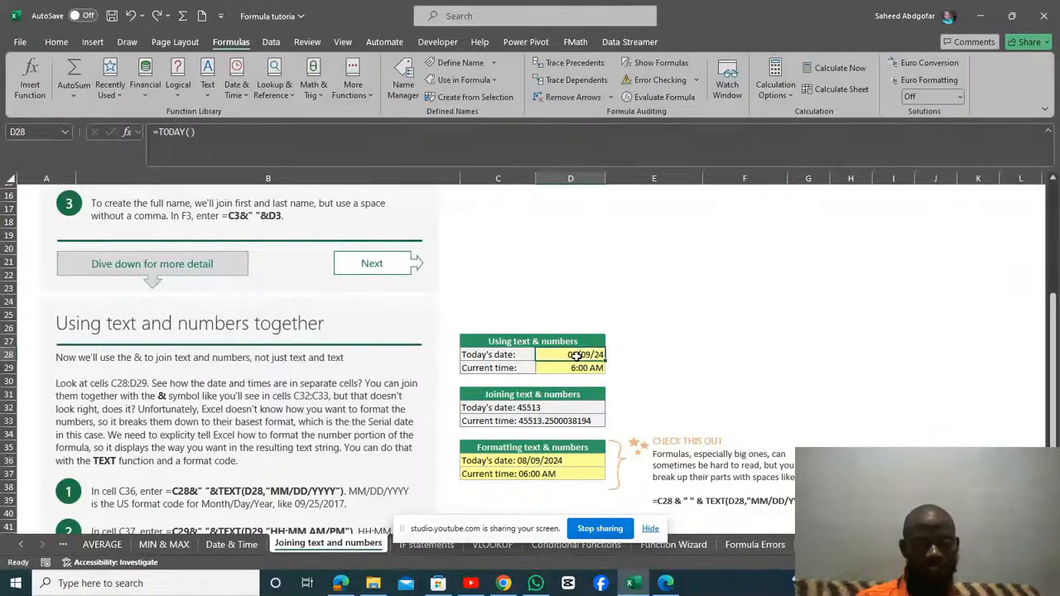
left_click(576, 368)
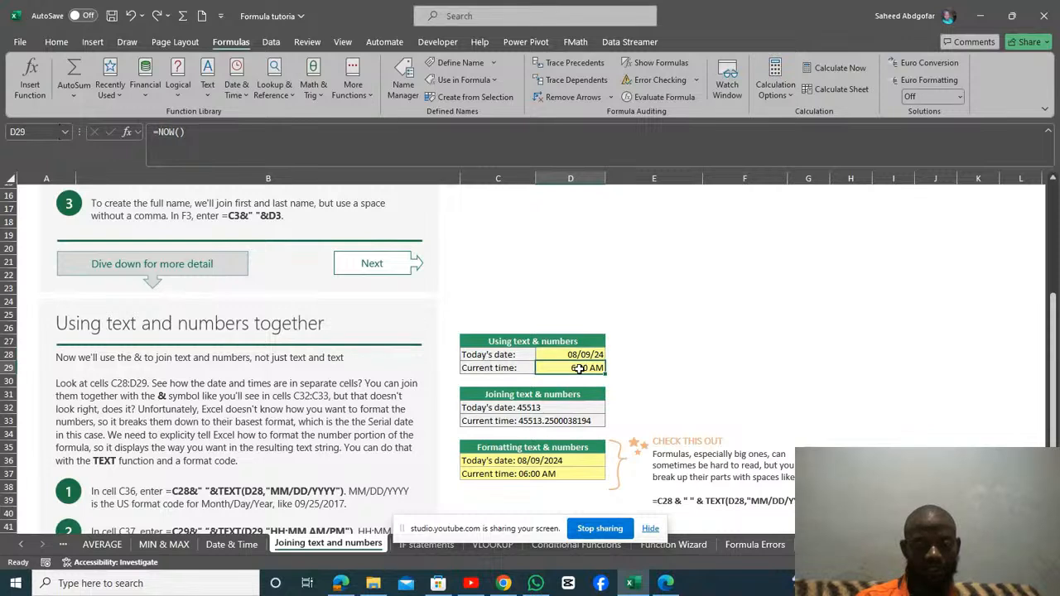
Examine the labels and date and time formulas in C28:D29 and the & formulas that join them in C32:C33.
left_click(495, 355)
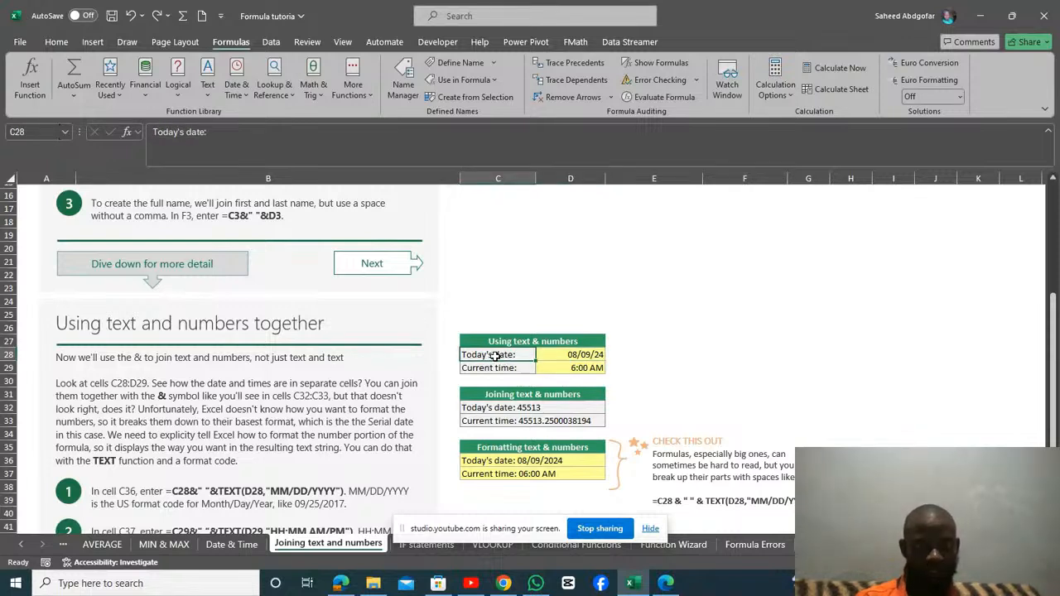
left_click(491, 369)
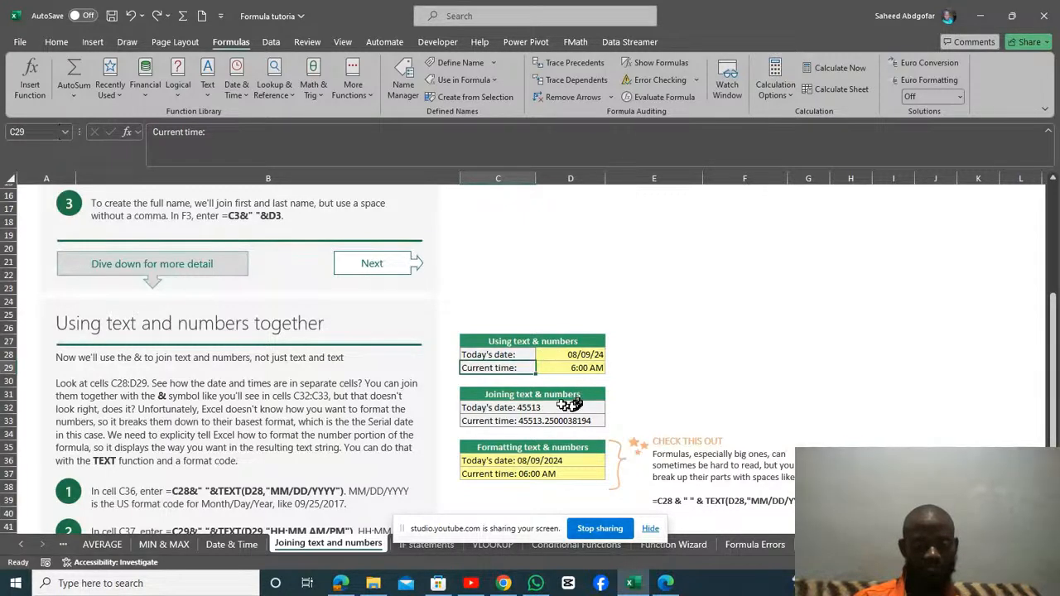
left_click(506, 408)
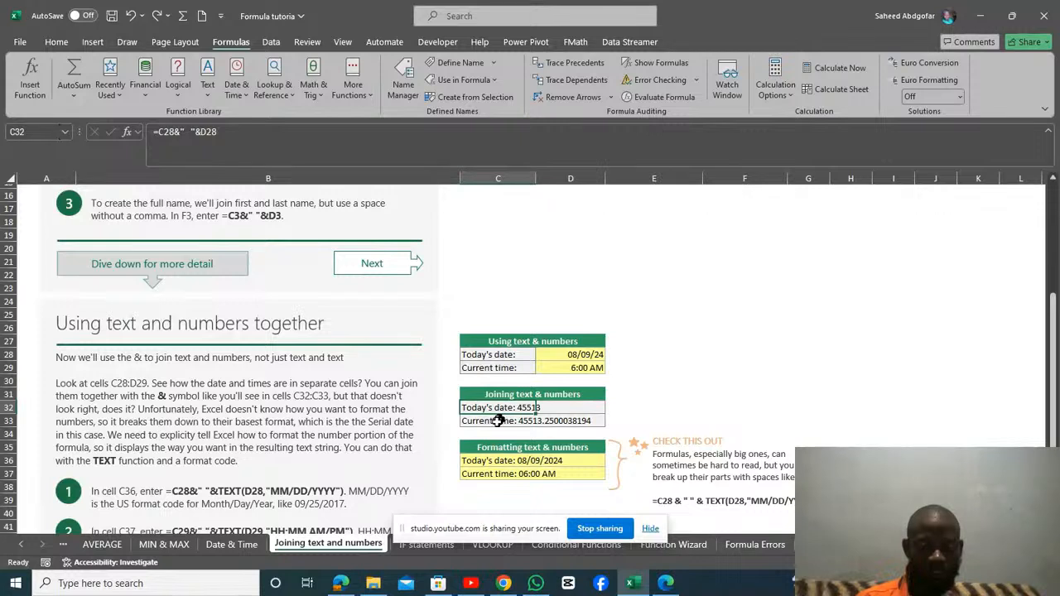
left_click(498, 422)
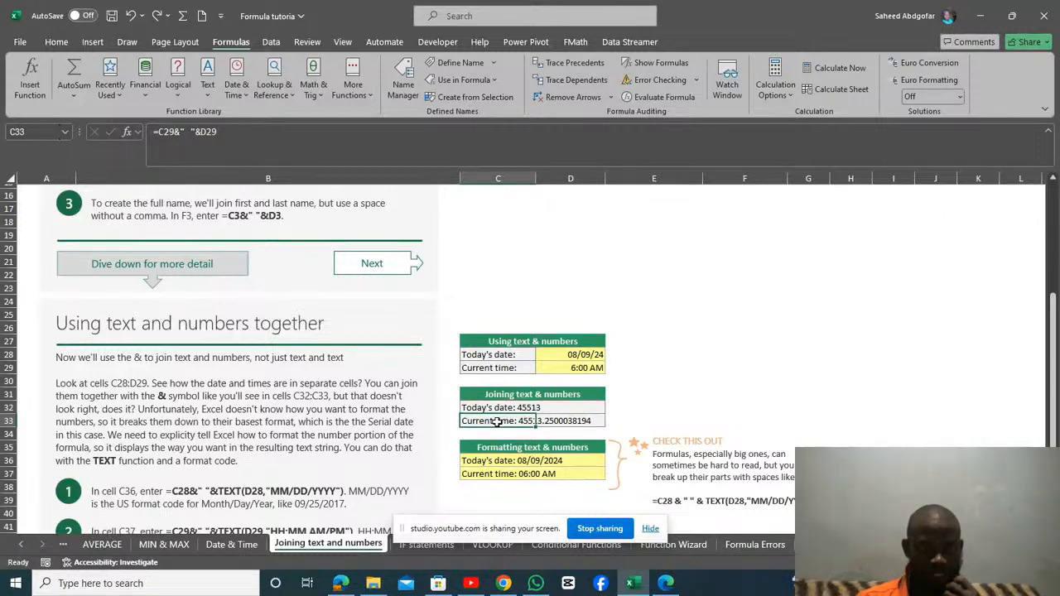
left_click(554, 354)
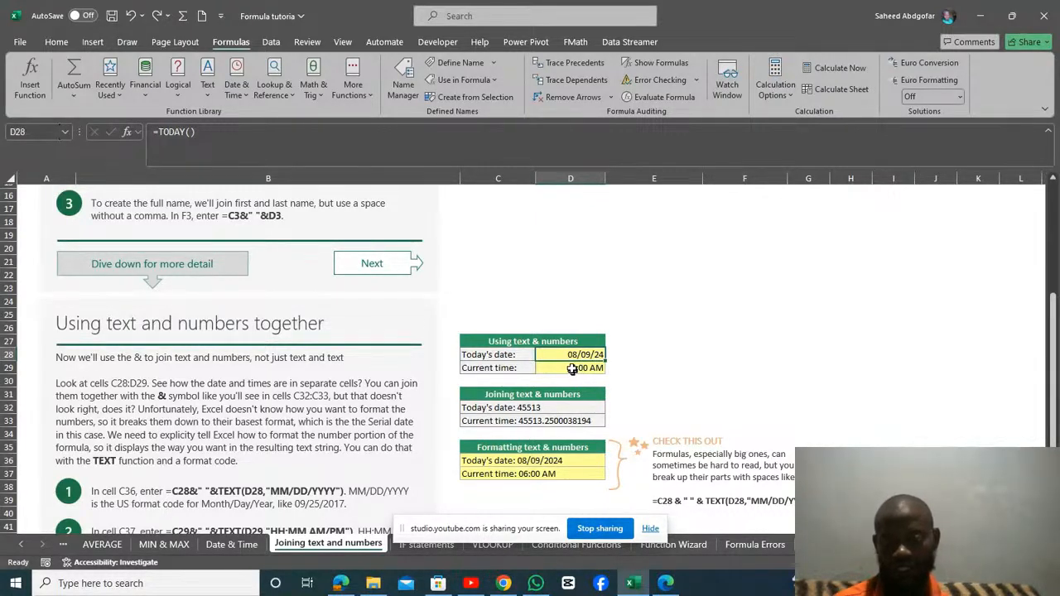
left_click(572, 370)
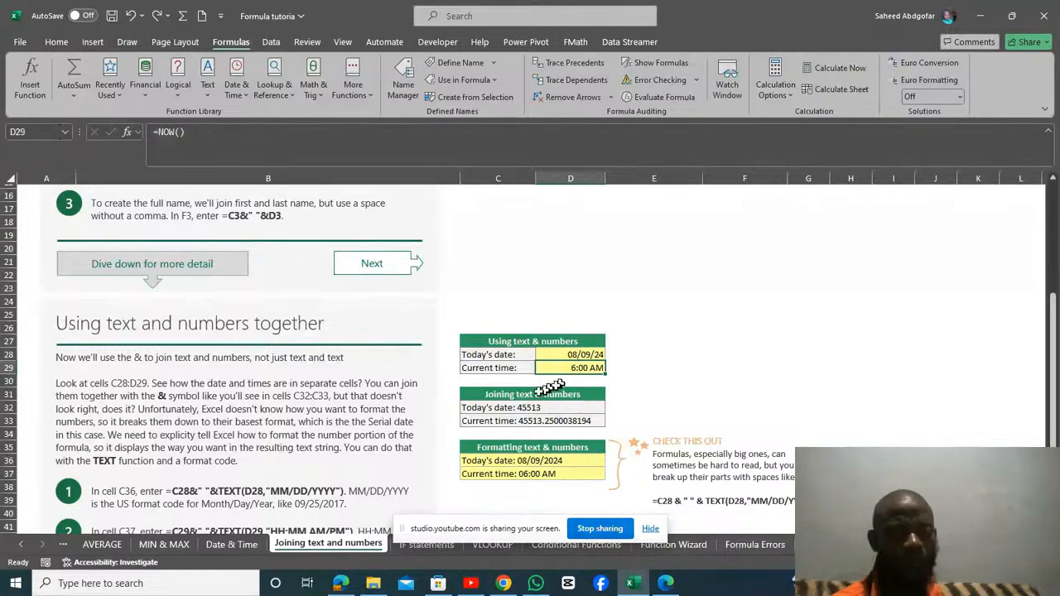
left_click(495, 409)
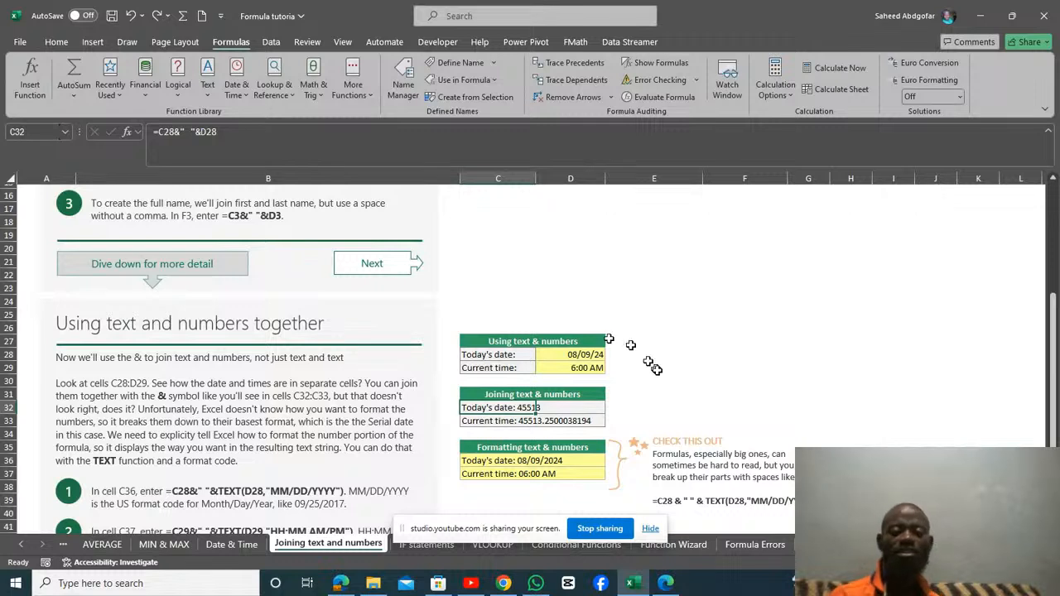
Enter the serial number 45512 in the empty cell F28.
left_click(701, 356)
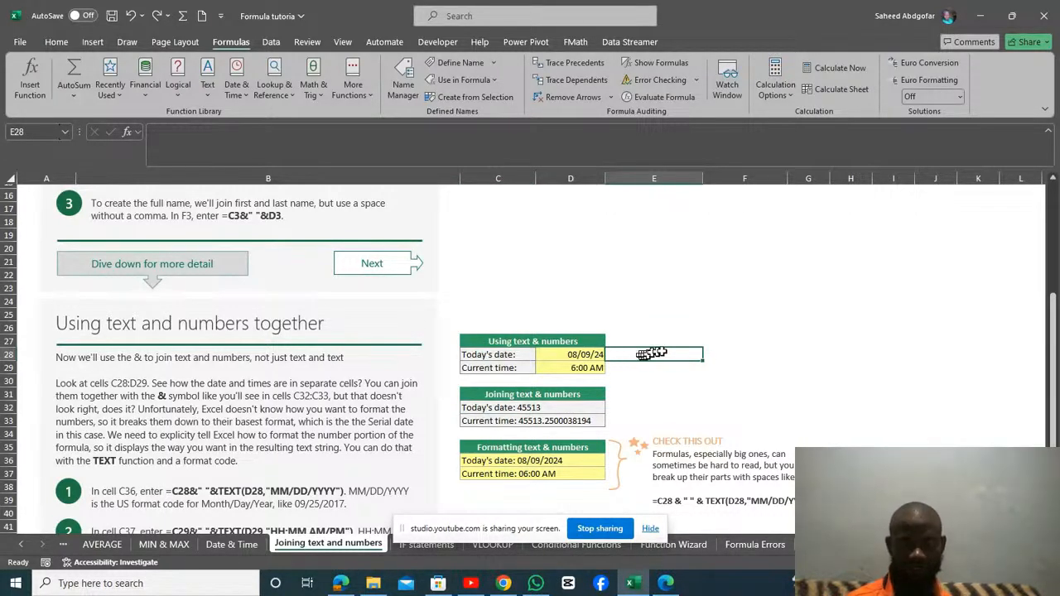
left_click(736, 352)
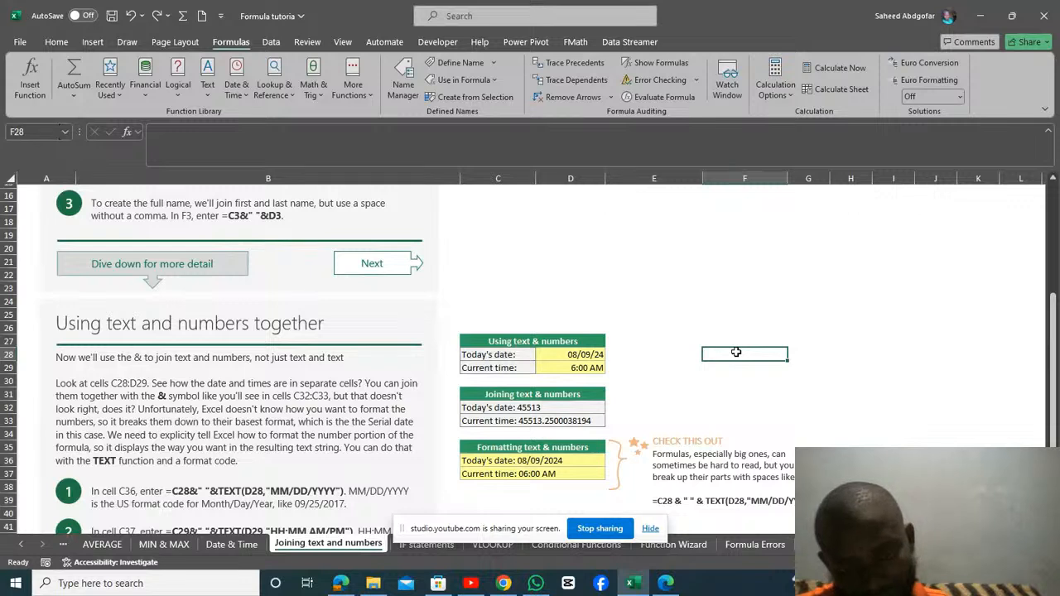
type("45512")
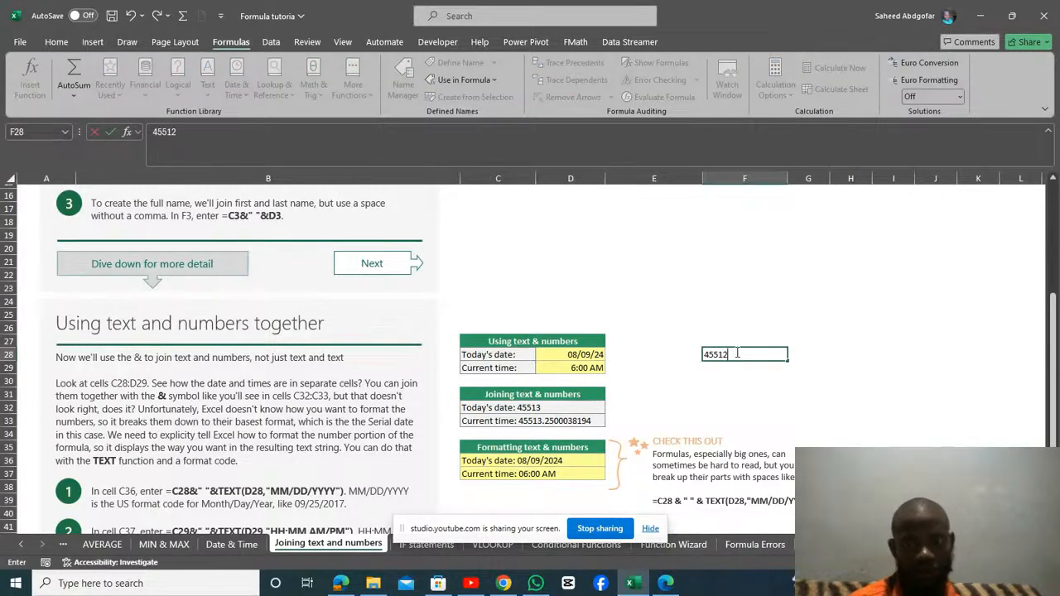
key("Return")
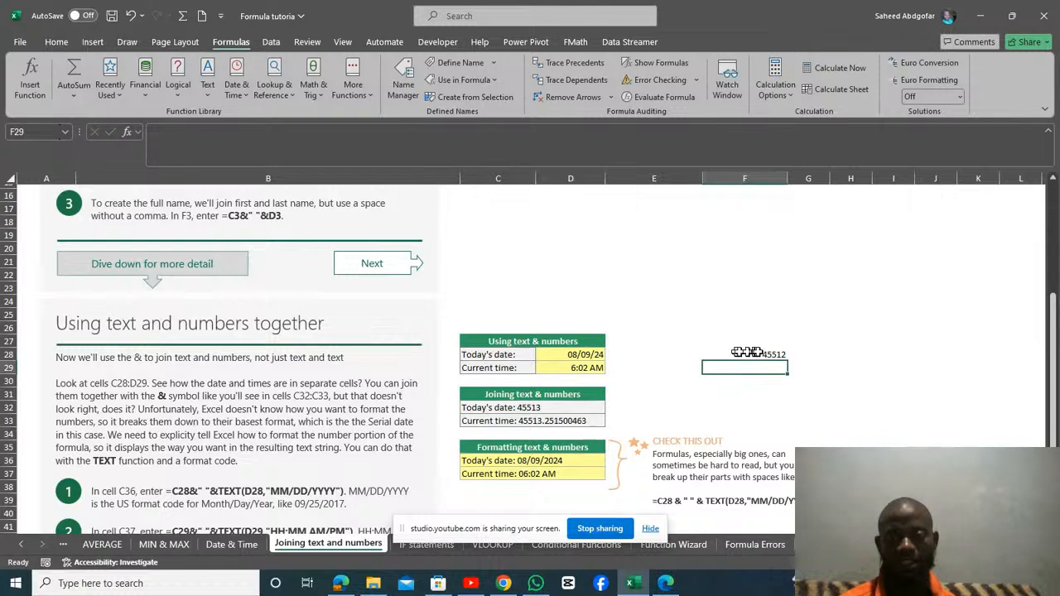
Apply the Short Date number format to F28.
left_click(770, 354)
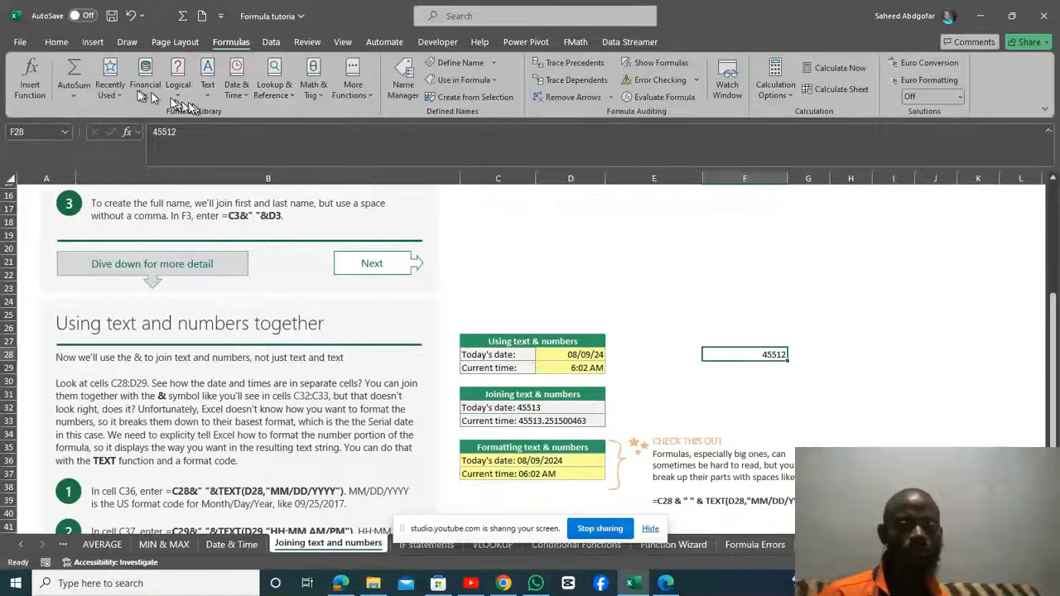
left_click(61, 43)
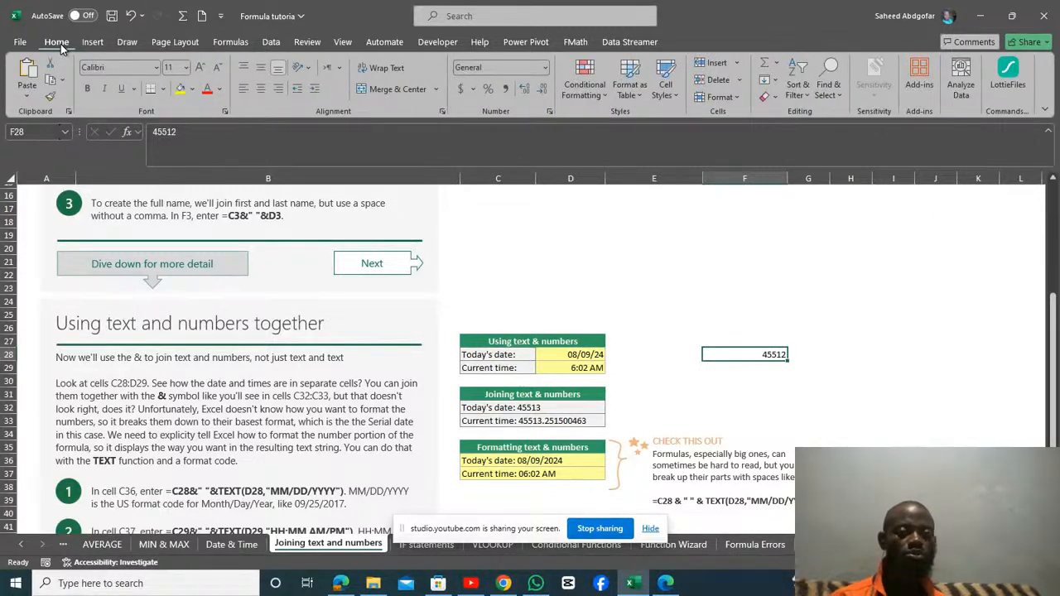
left_click(544, 70)
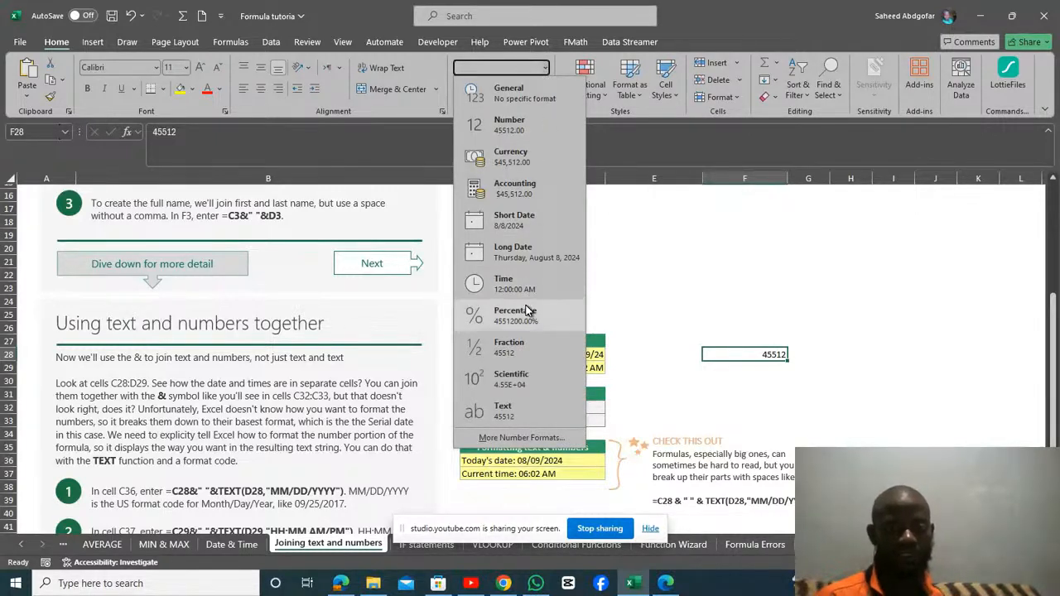
left_click(533, 232)
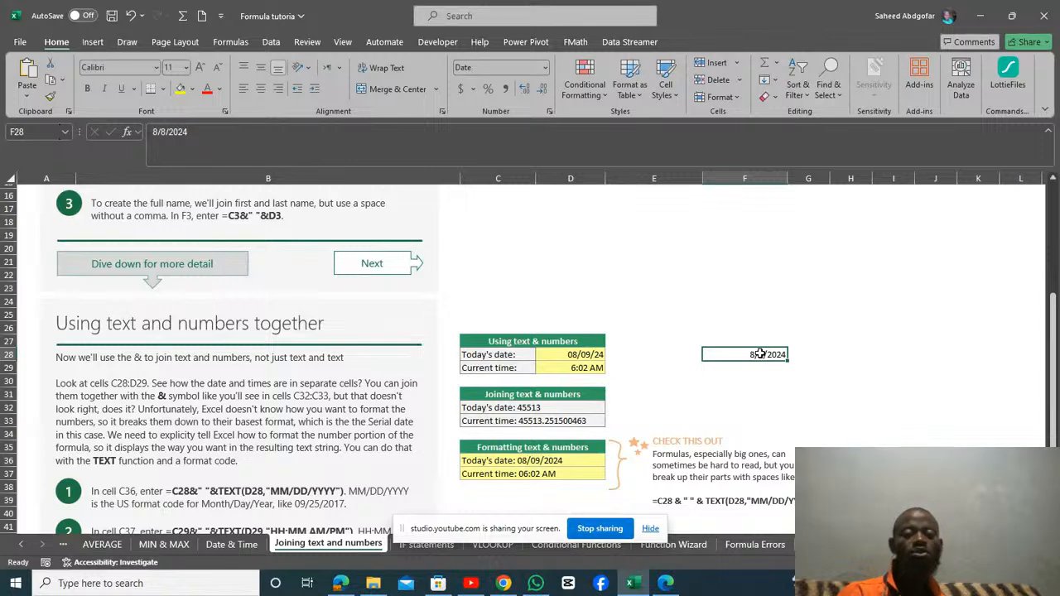
Inspect the joined time formula in C33 and the TEXT-formatted date and time formulas in C36 and C37.
left_click(520, 424)
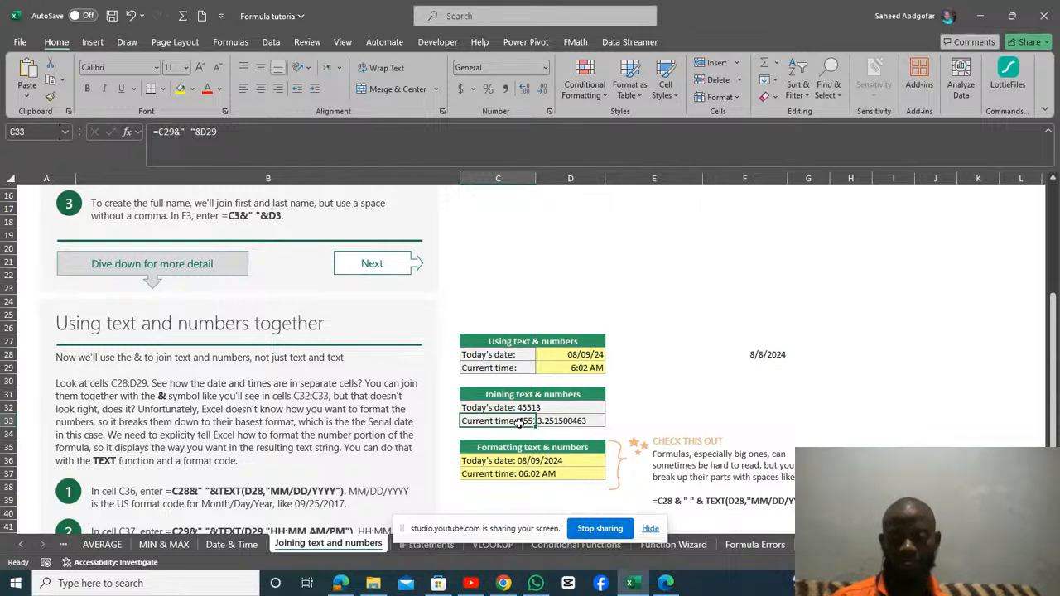
key("Return")
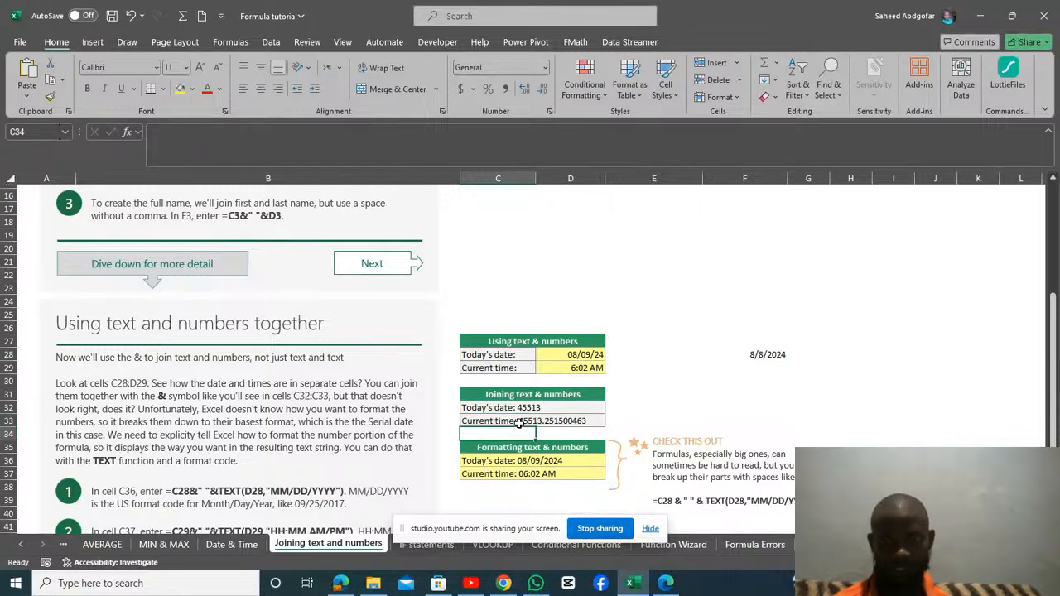
left_click(522, 421)
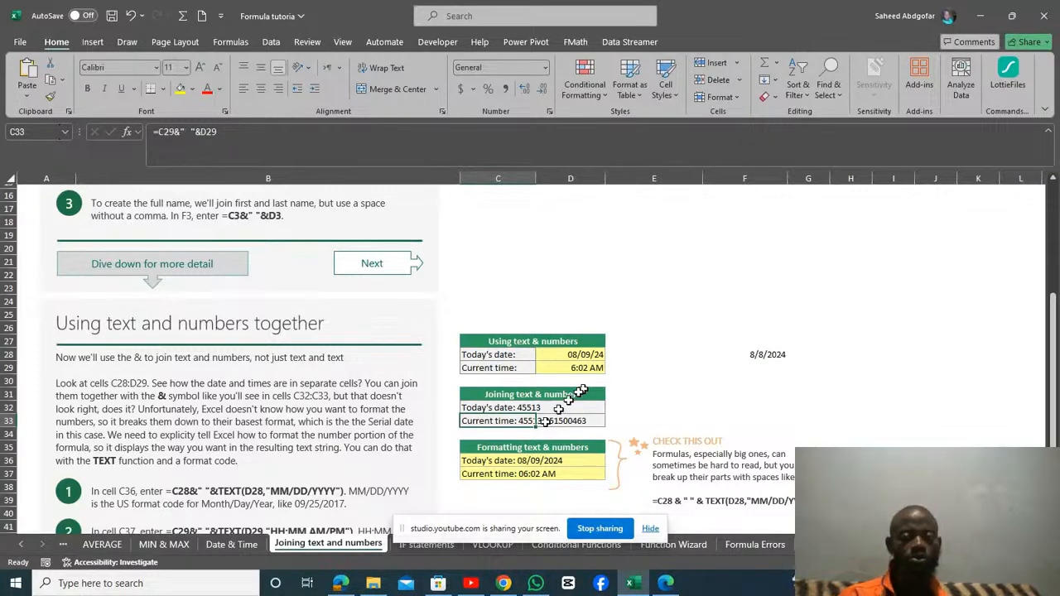
left_click(509, 460)
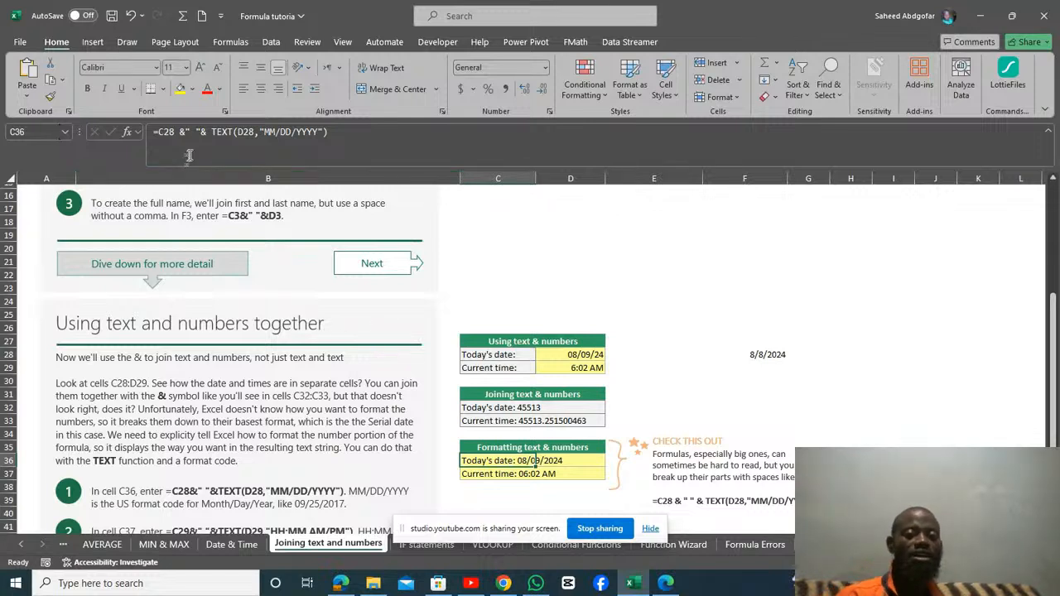
left_click(178, 131)
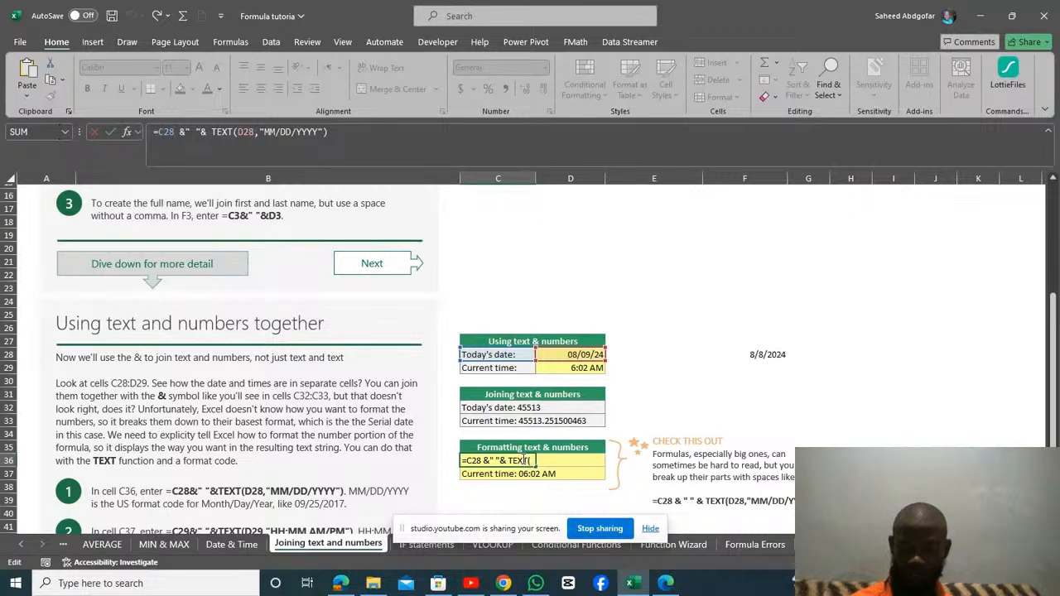
key("Return")
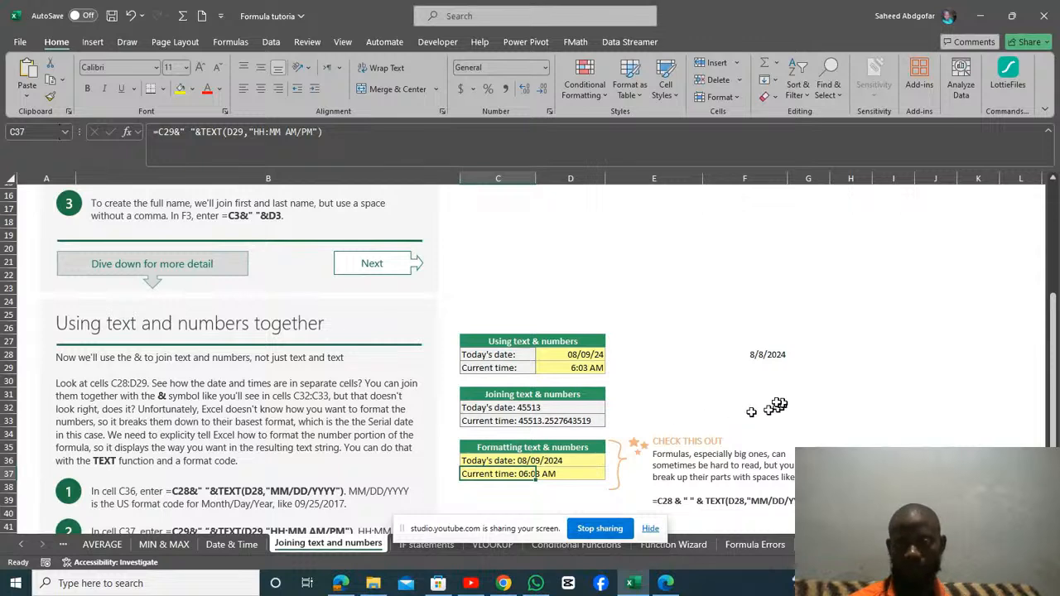
Clear F28 and begin the formula =C28&" "& there to join the date label with a space.
left_click(773, 358)
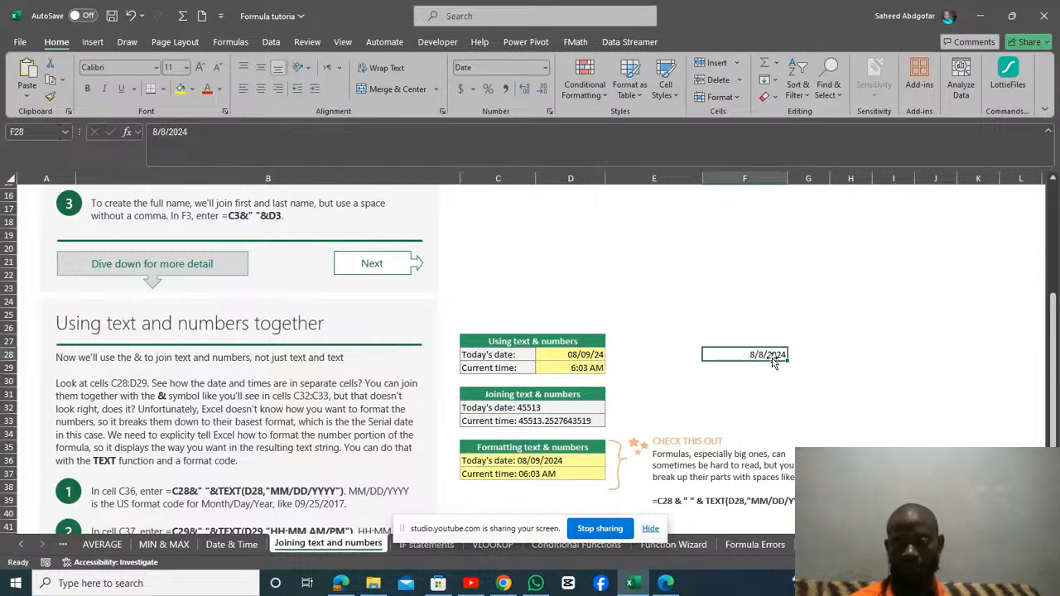
key("Delete")
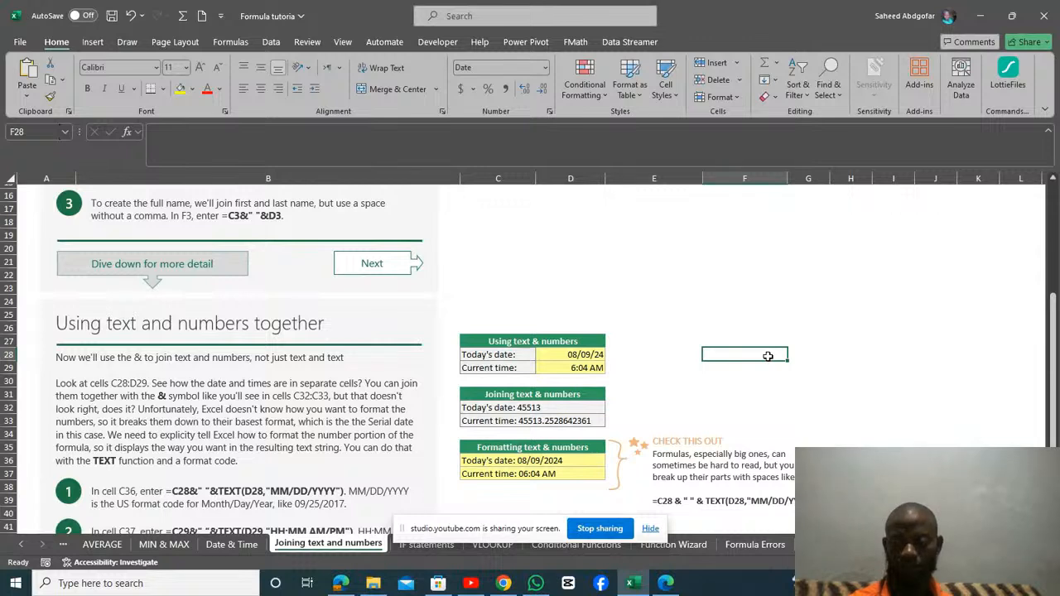
type("=")
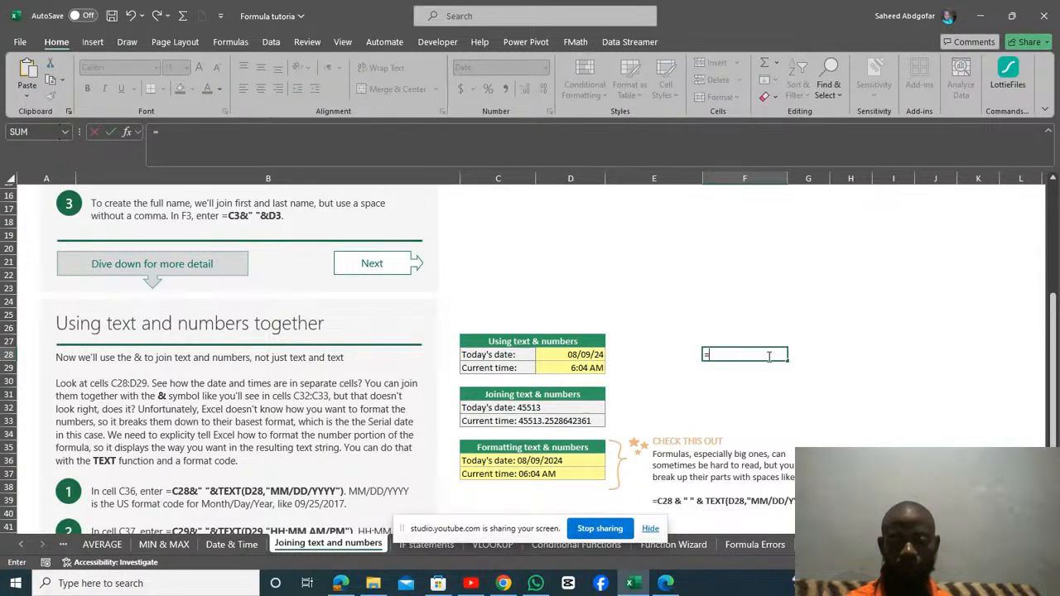
left_click(498, 356)
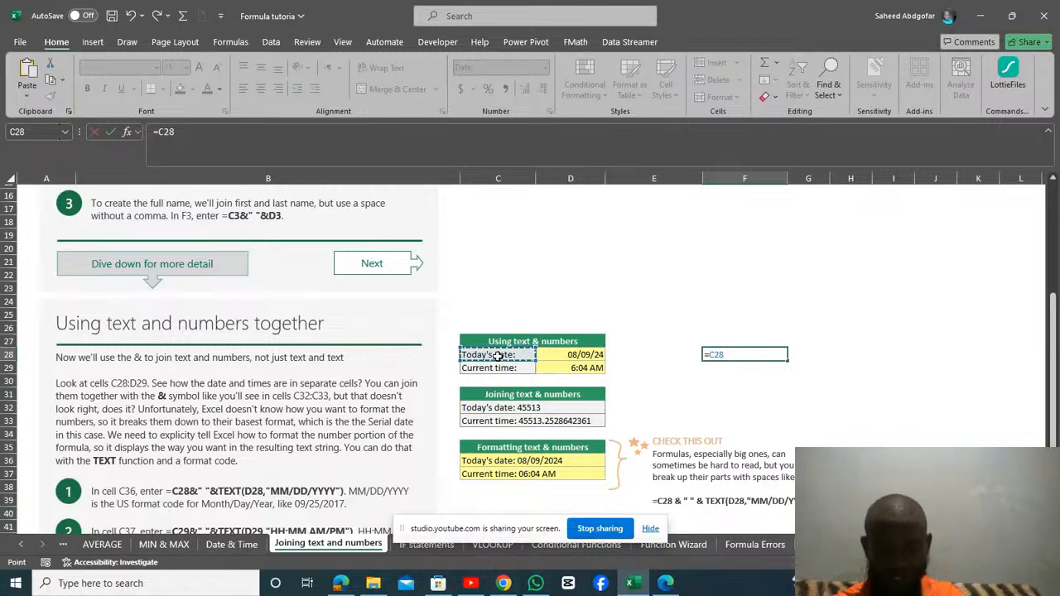
type("&")
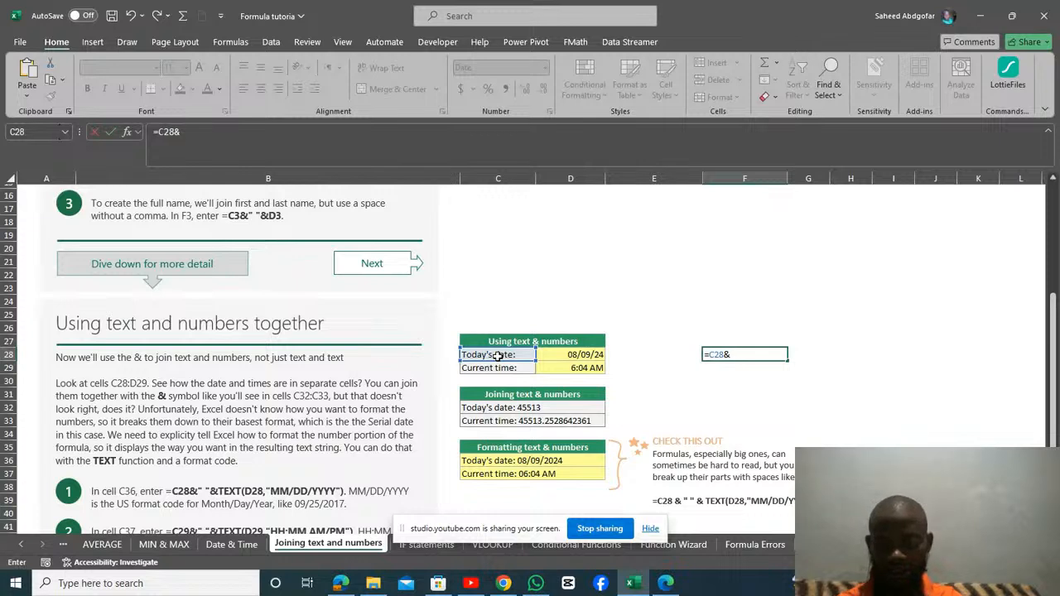
type("\"")
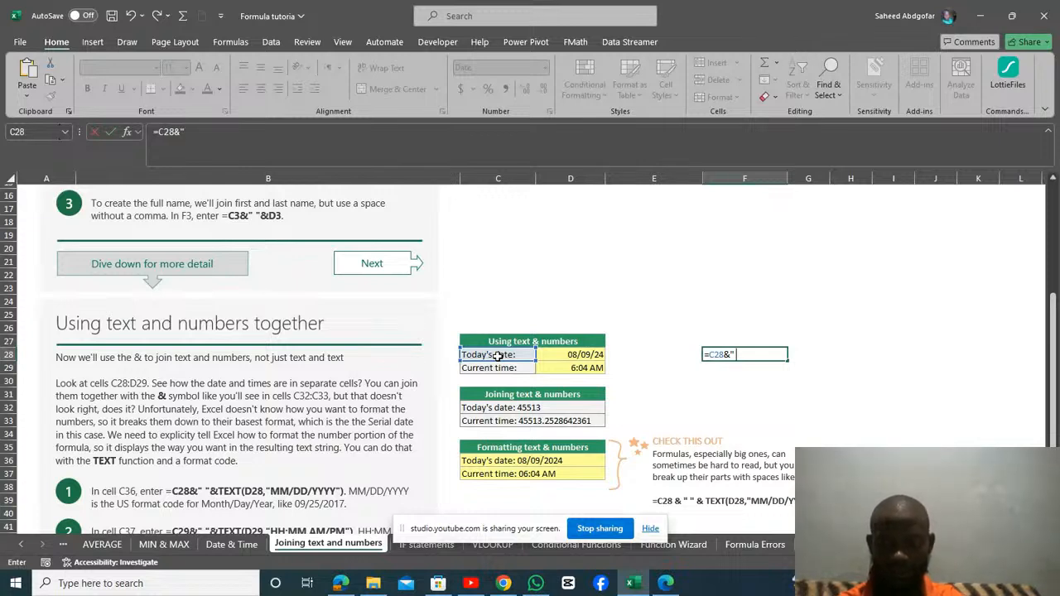
type(" \"")
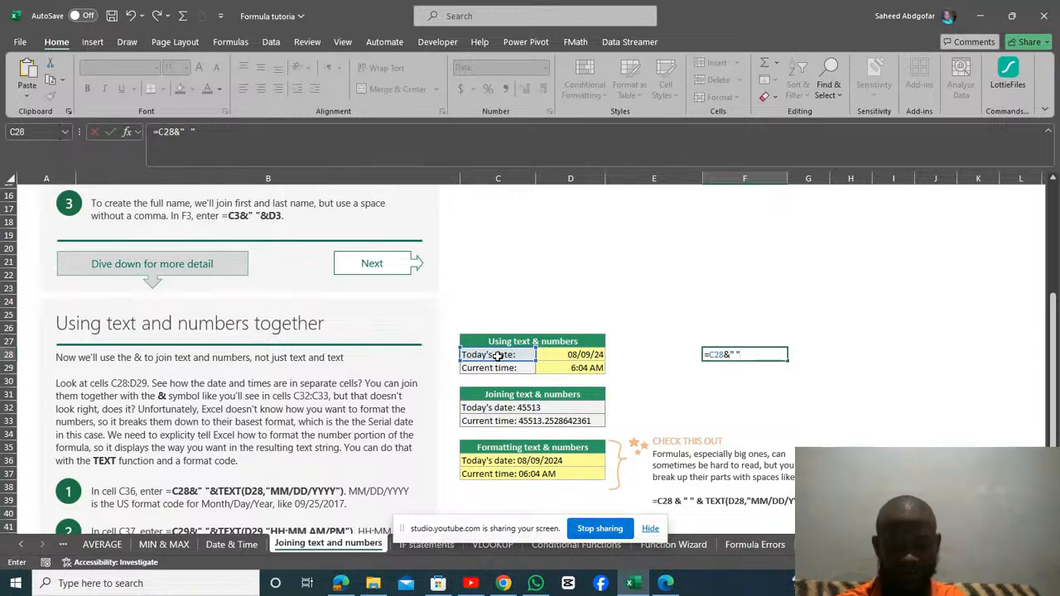
type("&")
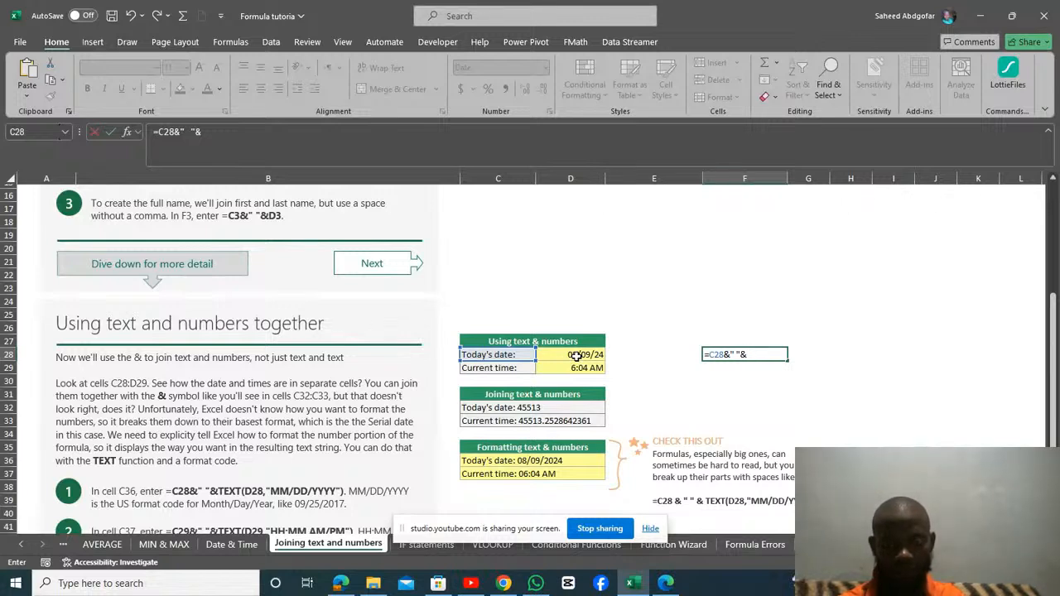
Add the TEXT function to the F28 formula with the date in D28 as its value argument.
type("TEX")
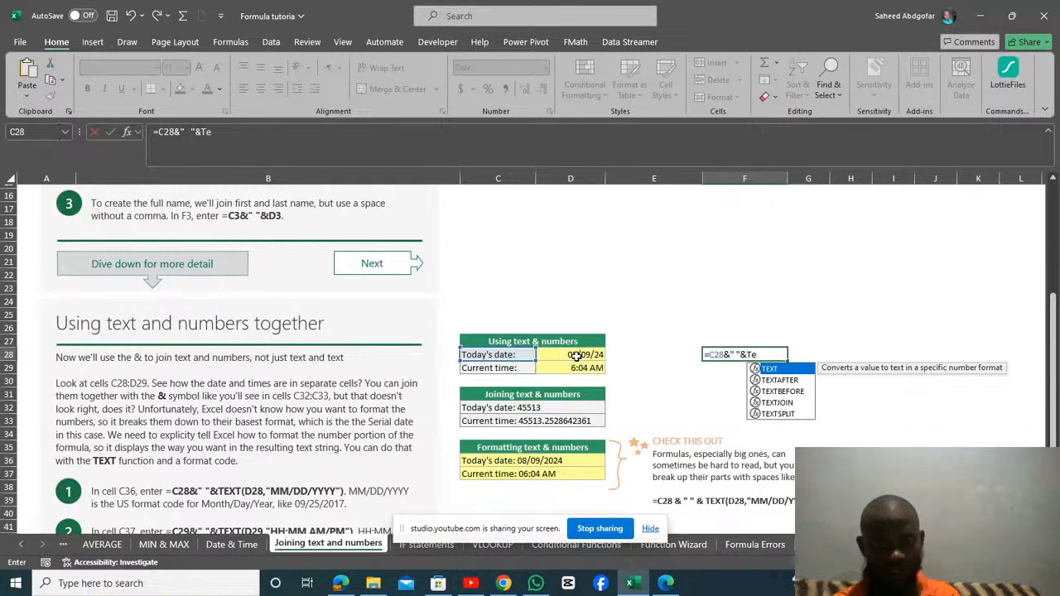
key("Tab")
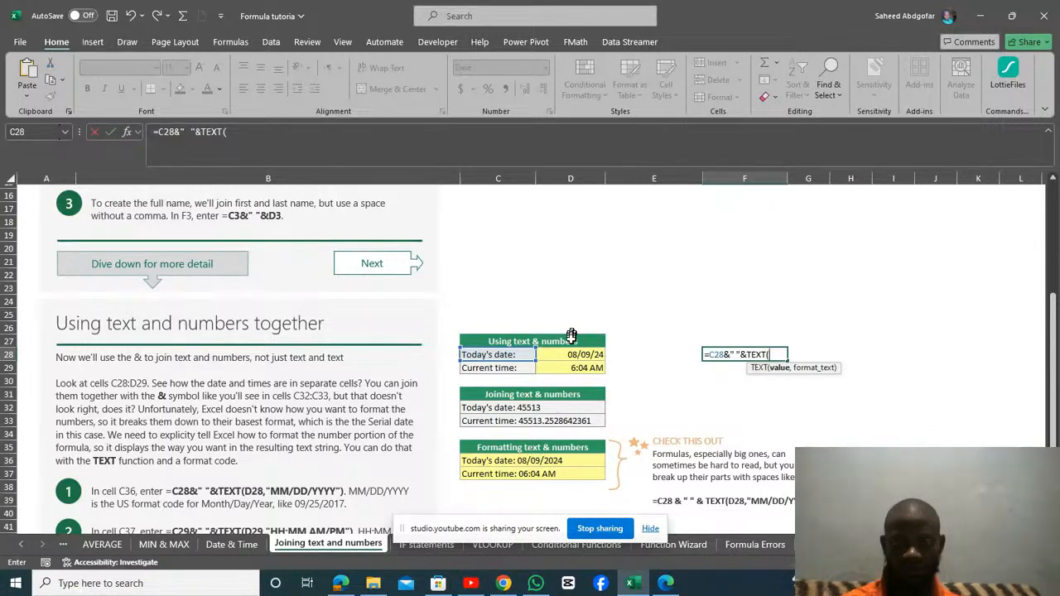
left_click(578, 356)
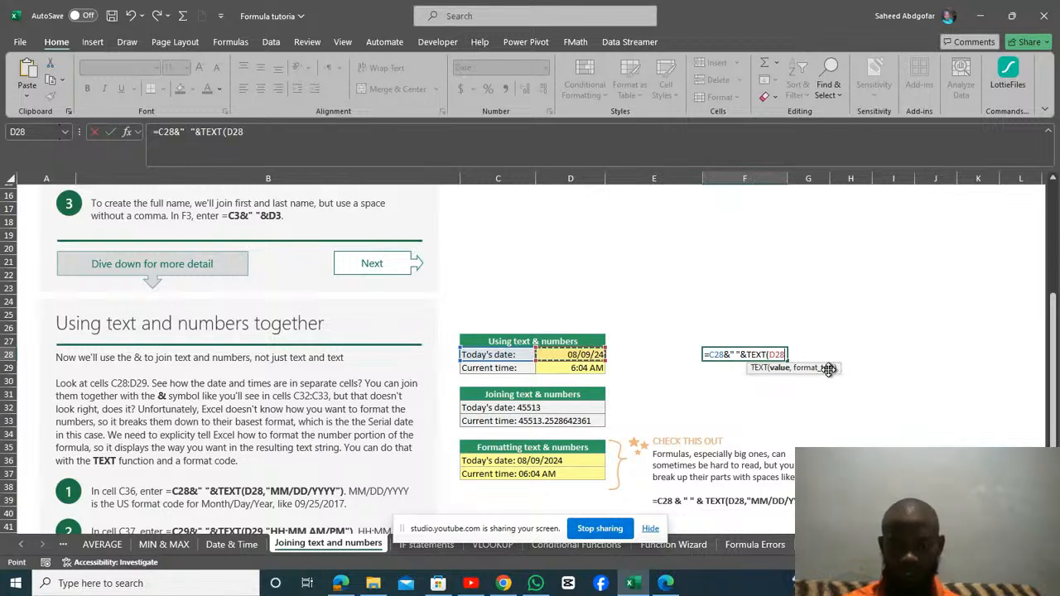
type(",")
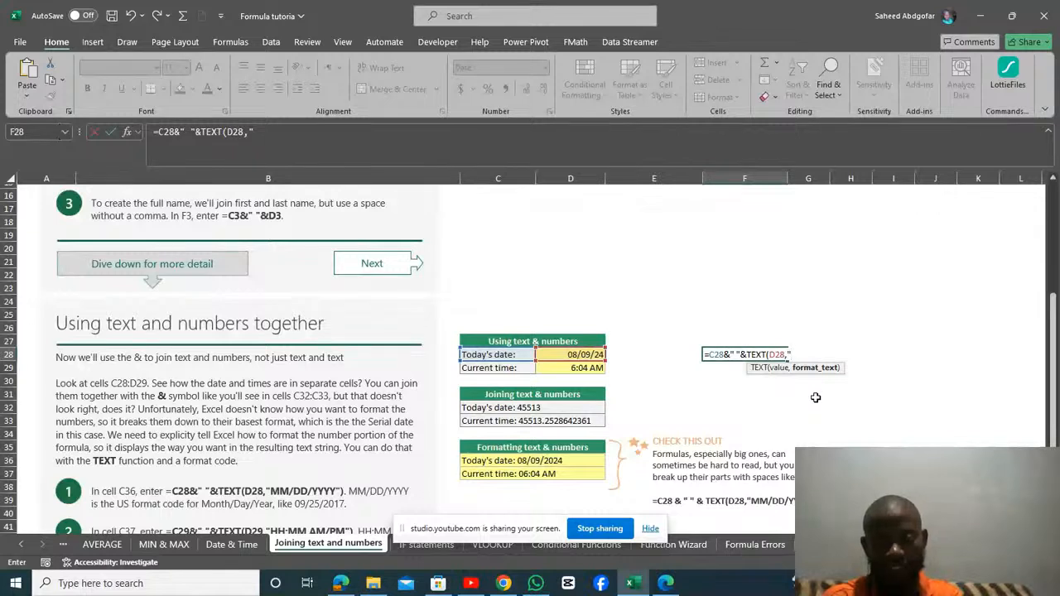
Complete the F28 formula with the format code "DD/MM/YYYY" so it reads =C28&" "&TEXT(D28,"DD/MM/YYYY").
type("dd")
key("BackSpace")
key("BackSpace")
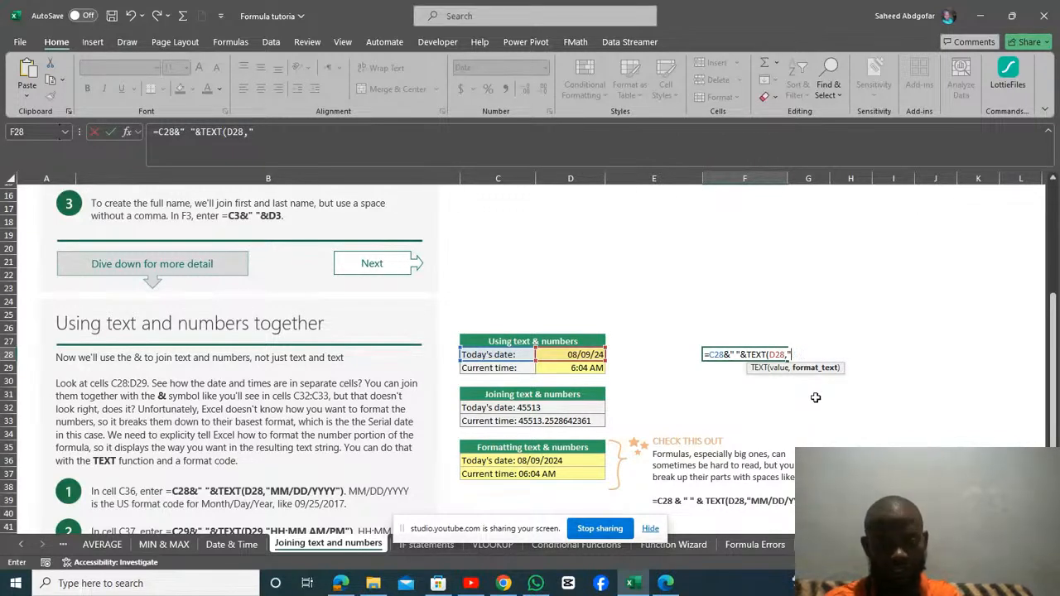
type("DD")
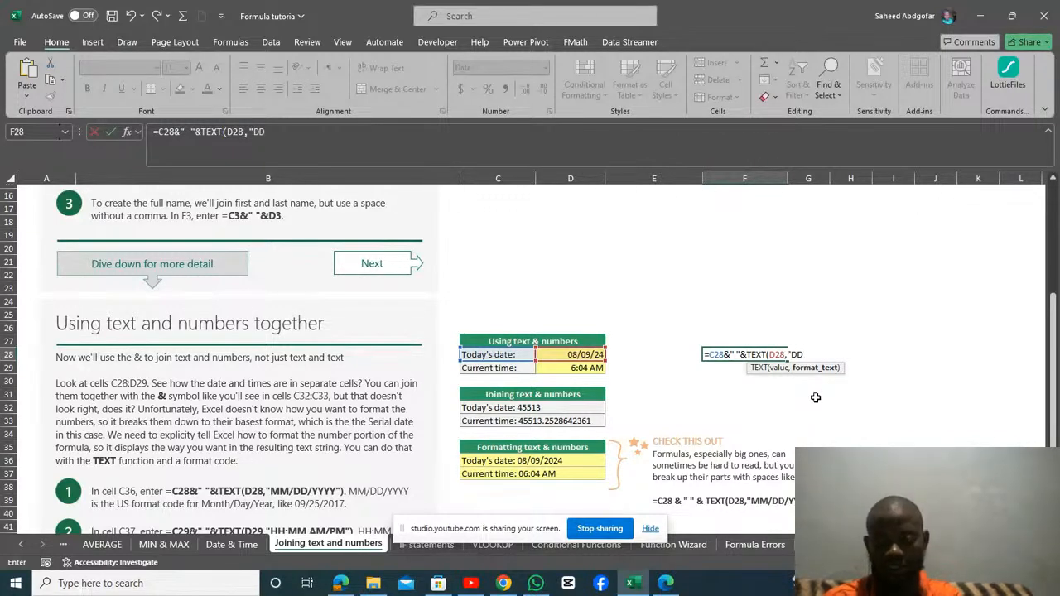
type("/MM")
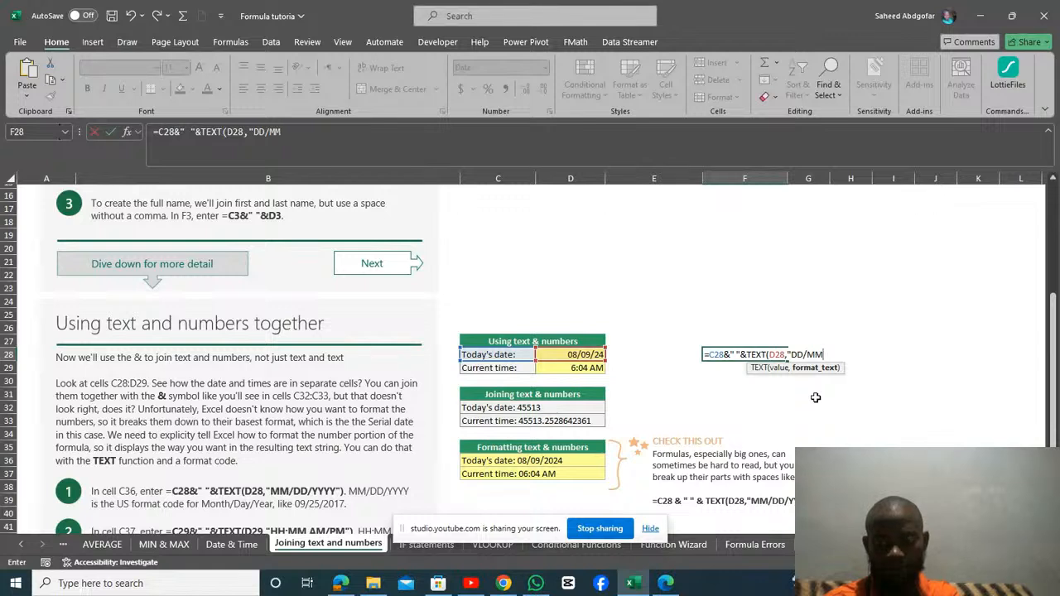
type("/YYYY")
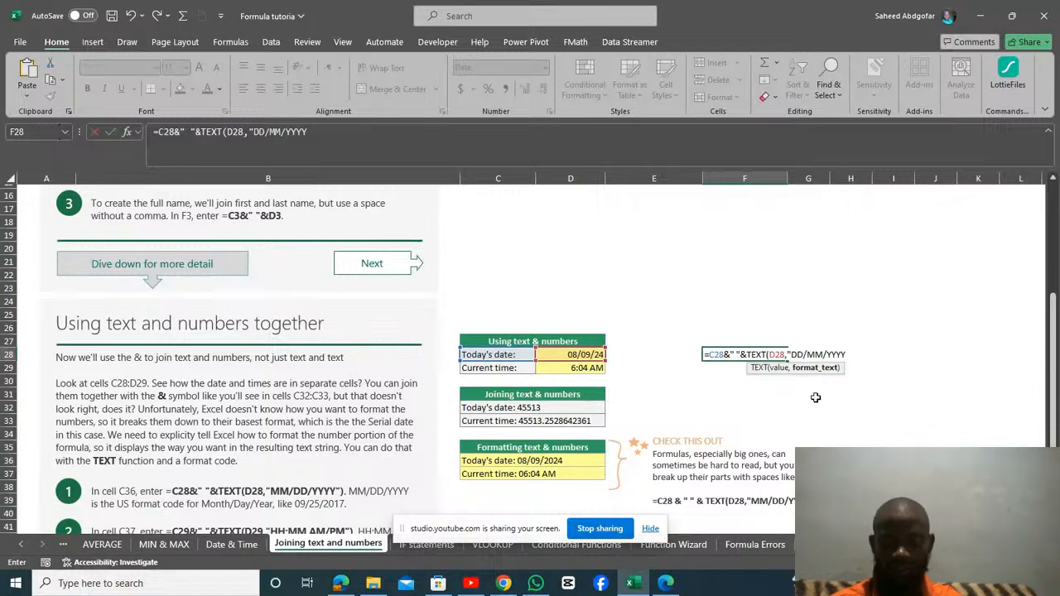
type("\"")
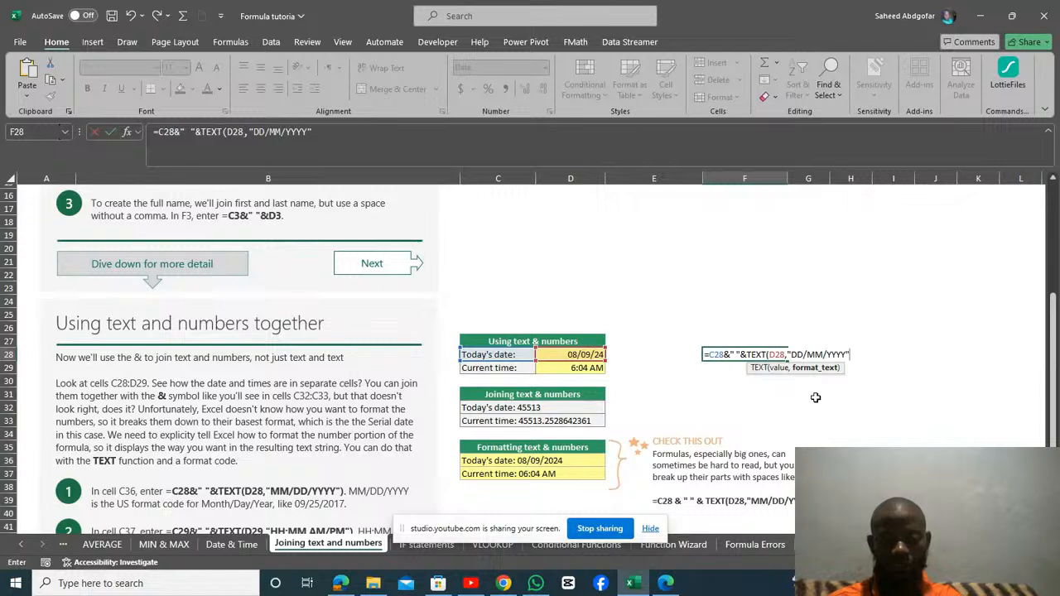
type(")")
key("Return")
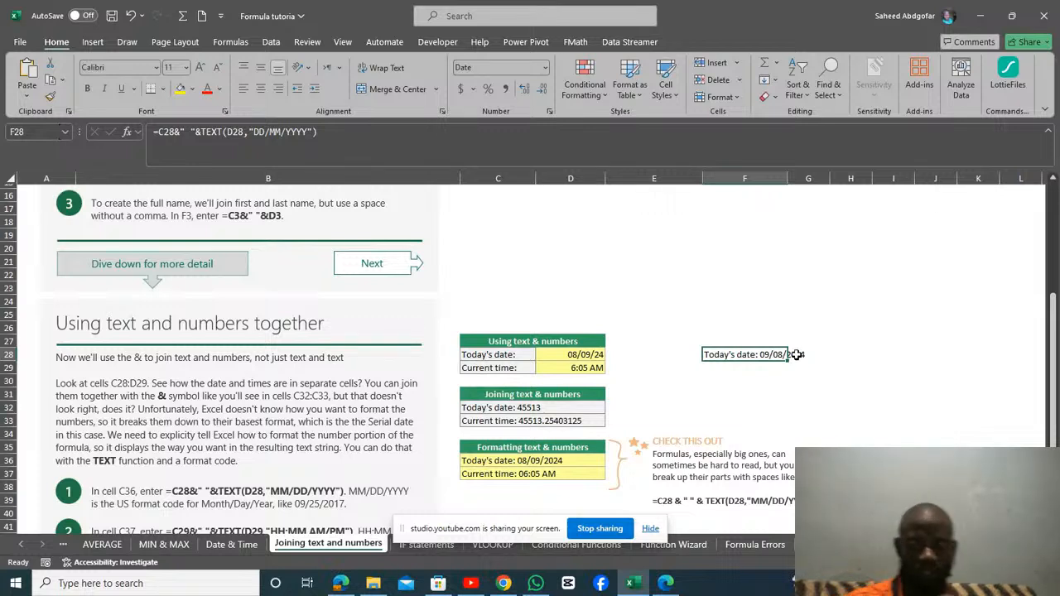
Examine the TEXT-formatted time formula in C37 and the remaining lesson notes down to the web links.
left_click_drag(1055, 357, 1055, 443)
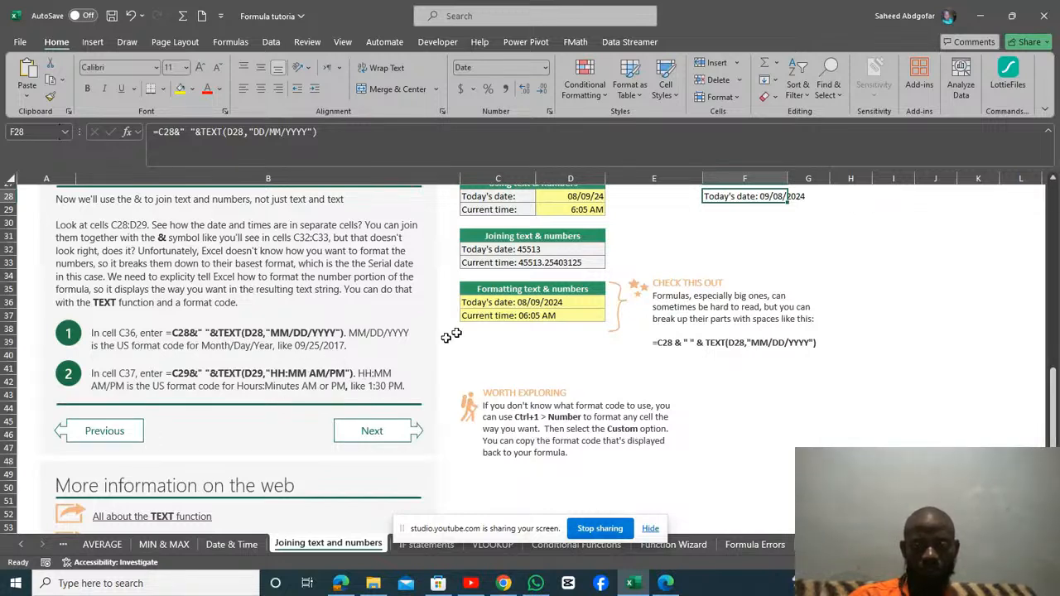
left_click(495, 317)
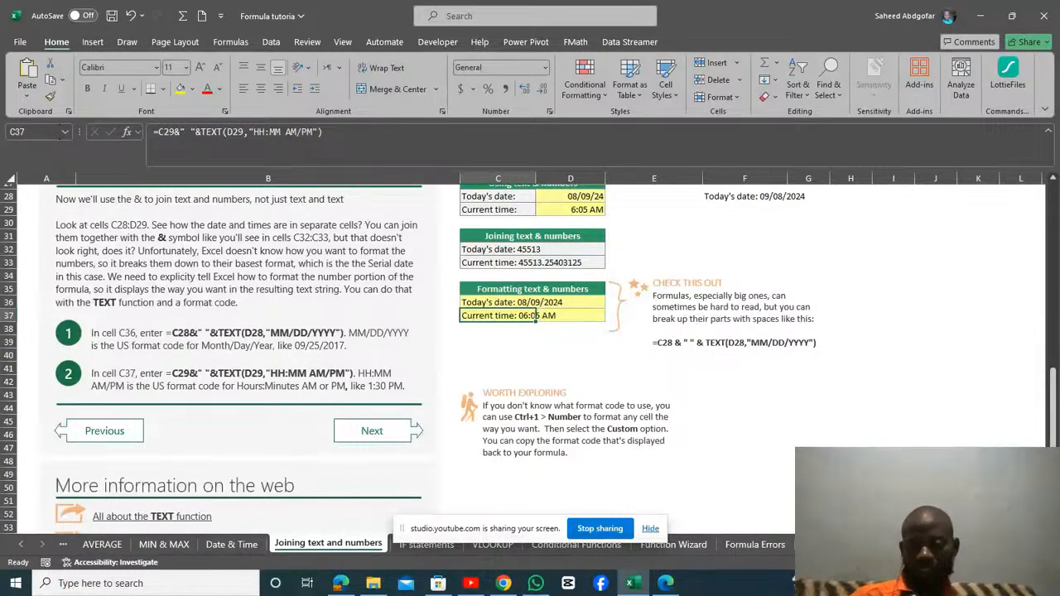
left_click(936, 498)
key("Down")
key("Down")
key("Down")
key("Down")
key("Down")
key("Down")
key("Down")
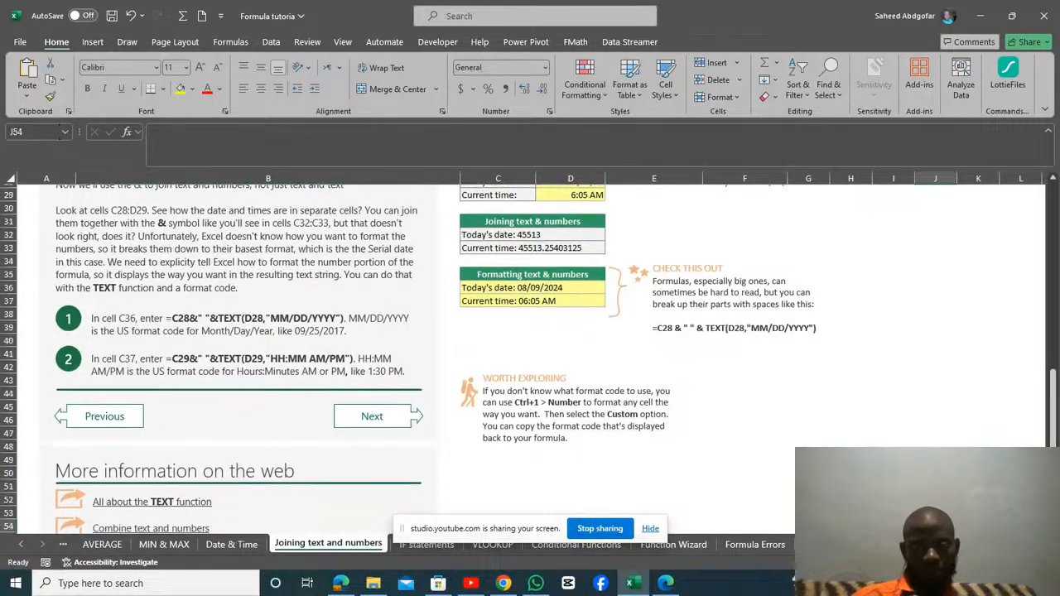
key("Down")
key("Down")
key("Down")
key("Down")
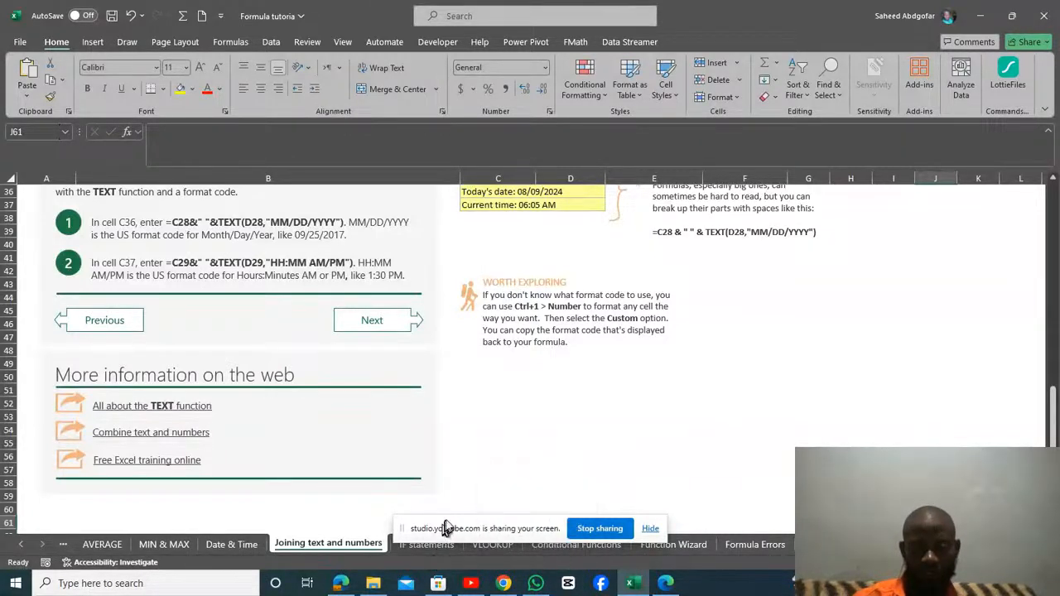
Move the screen-sharing bar off the sheet names and go to the beginning of the IF statements sheet.
left_click_drag(452, 524, 611, 502)
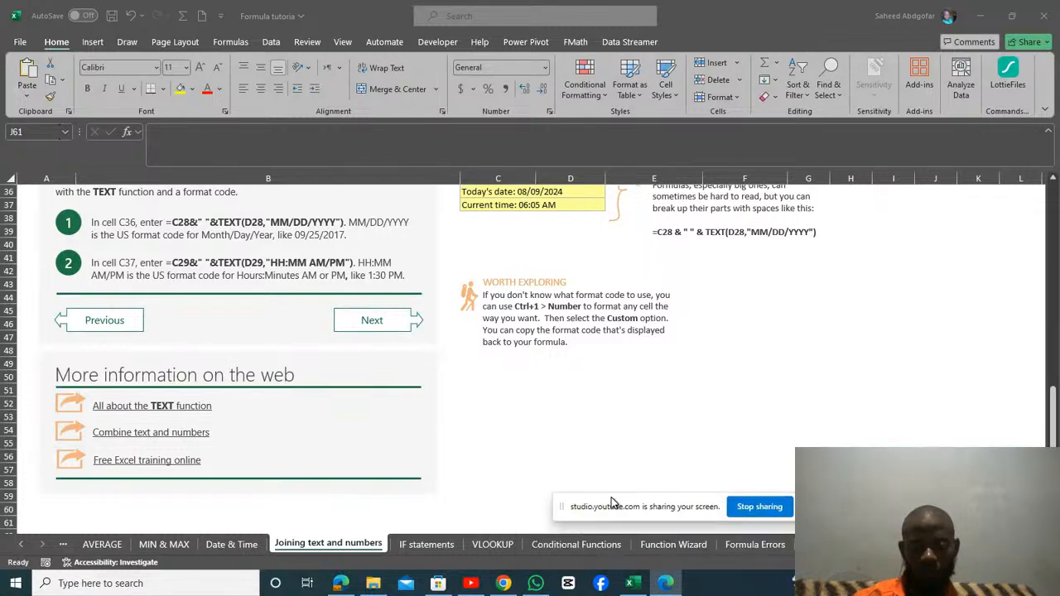
left_click(435, 546)
left_click(436, 547)
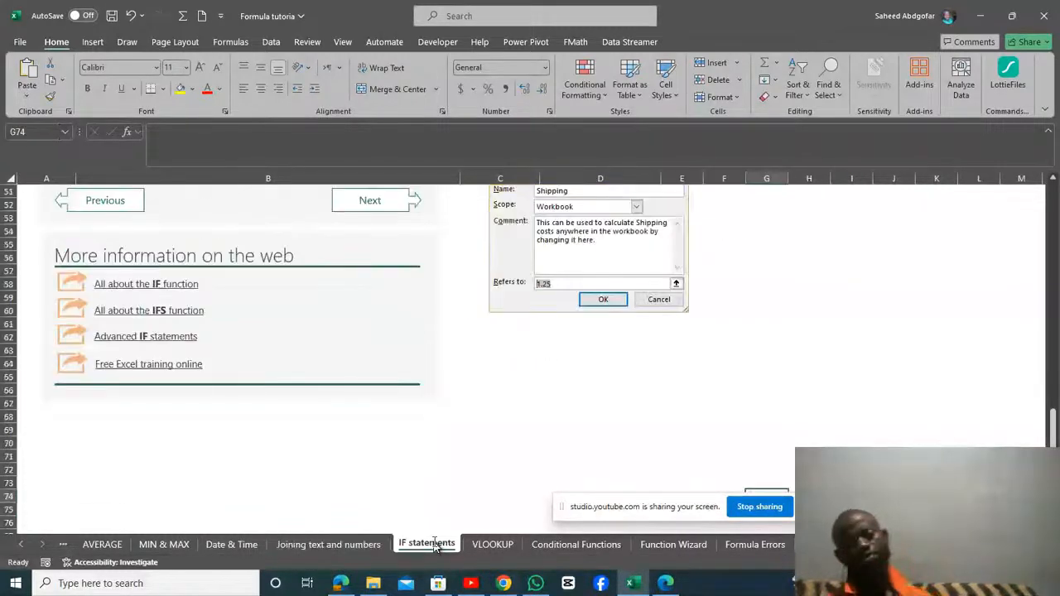
left_click(465, 505)
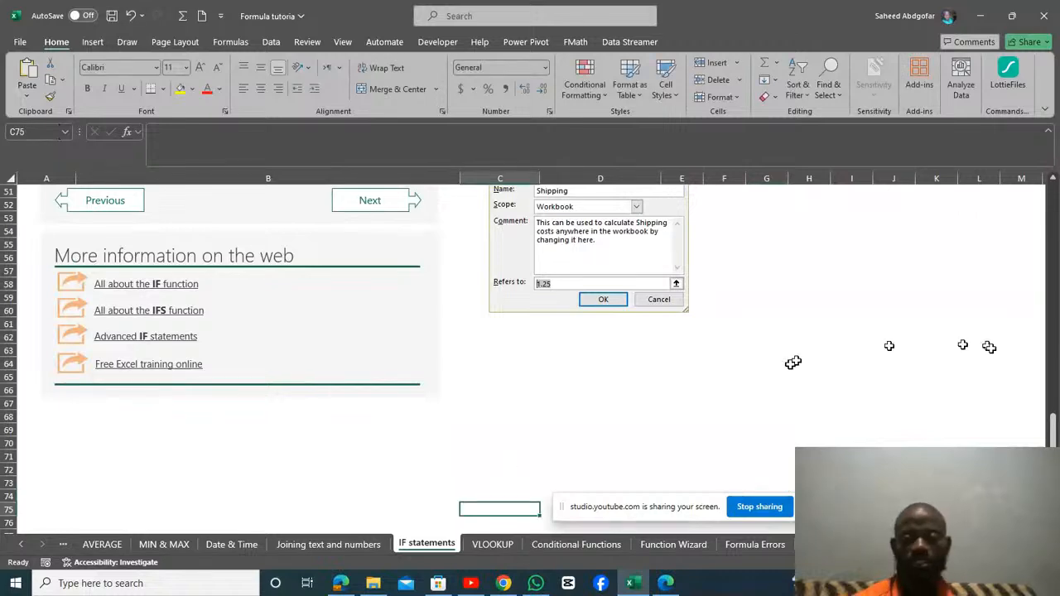
left_click_drag(1050, 436, 1056, 217)
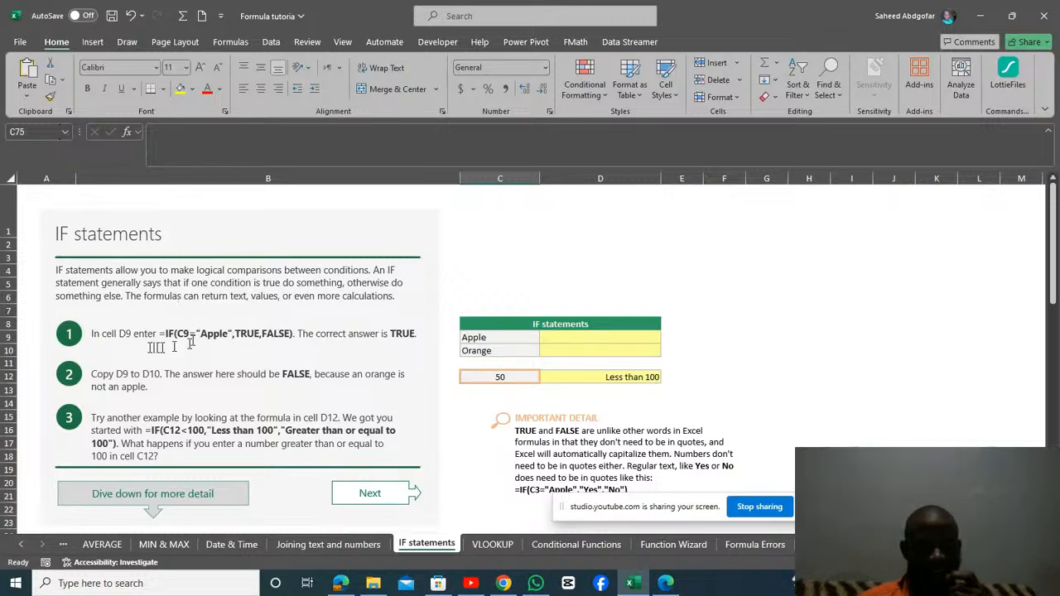
Begin an IF formula in D9 with the logical test C9="Apple".
left_click(619, 343)
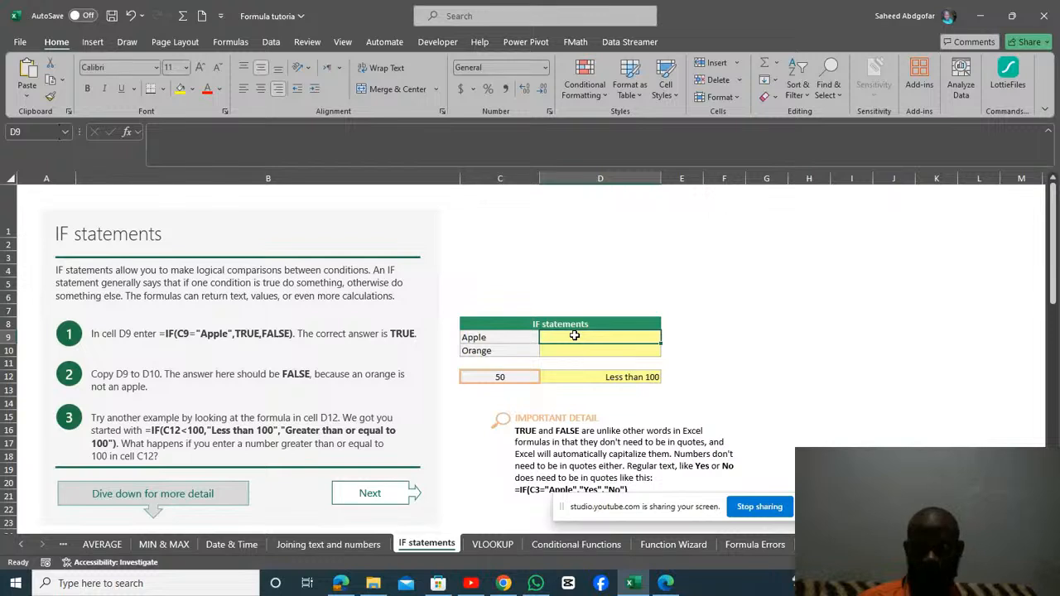
type("=")
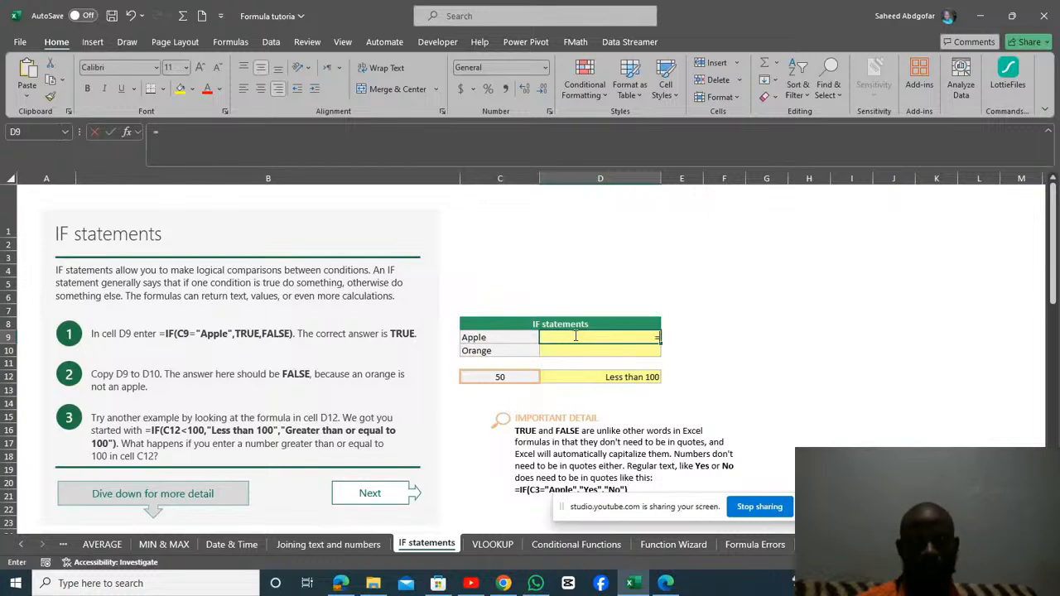
type("IF")
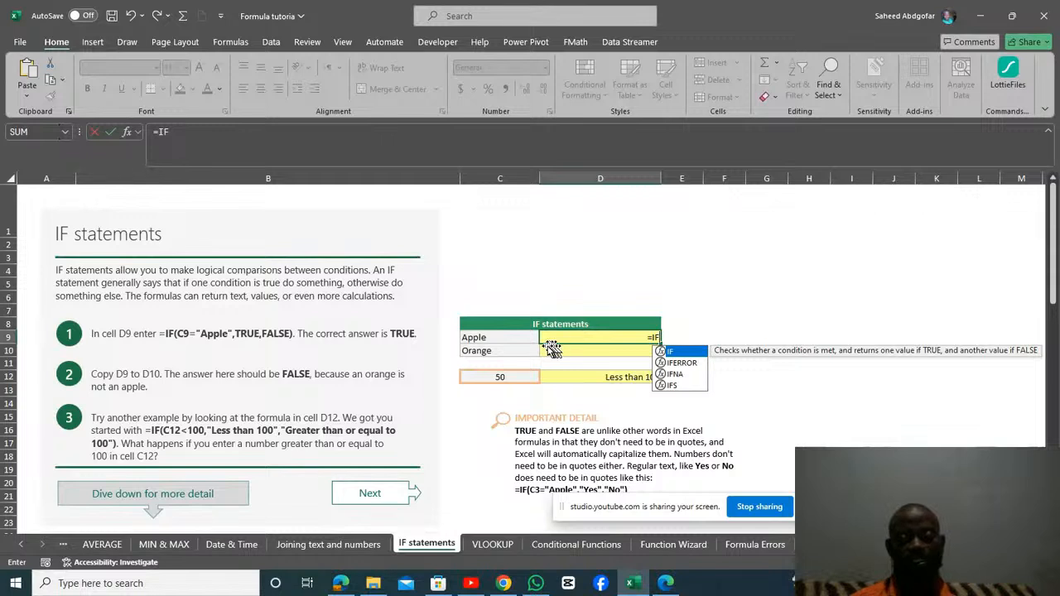
type("(")
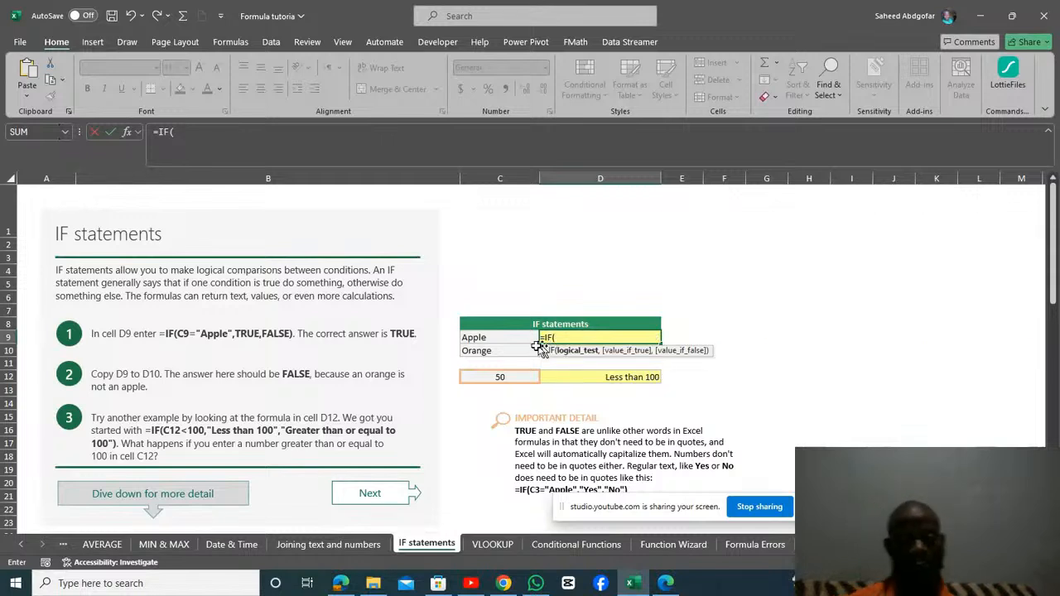
left_click(480, 337)
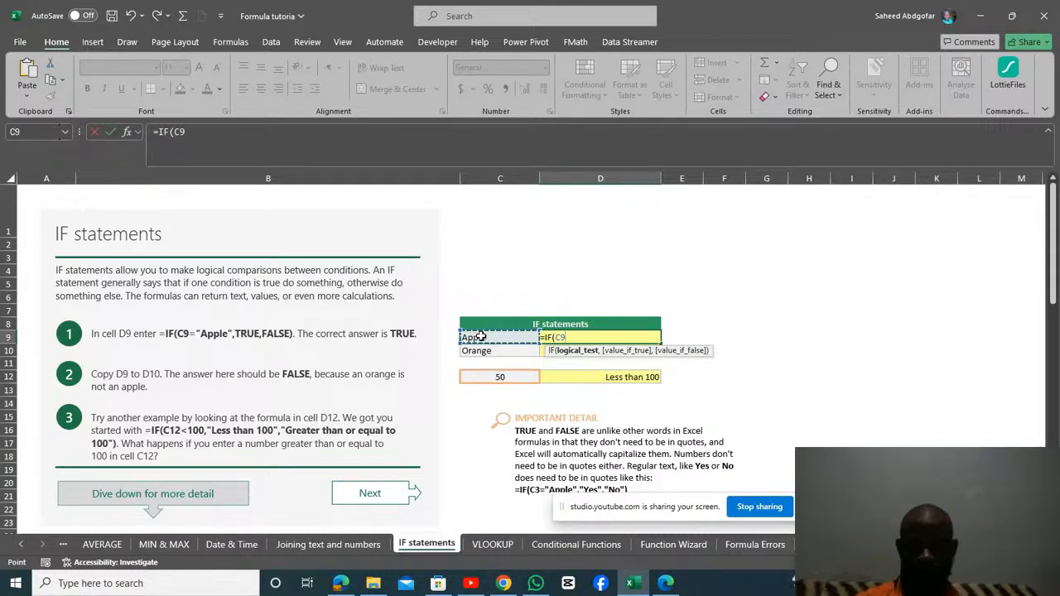
type("=")
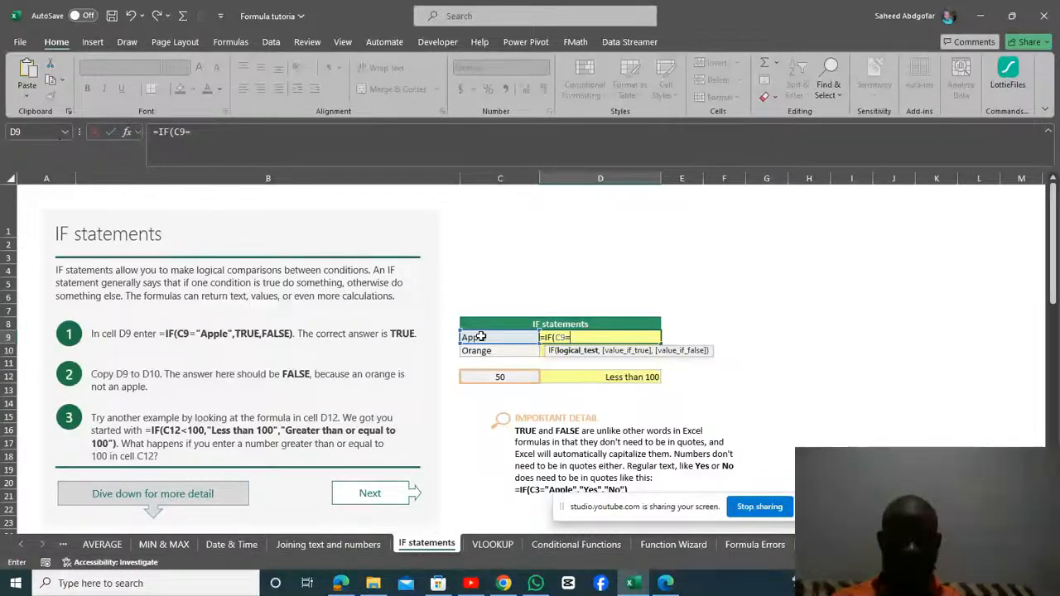
type("\"")
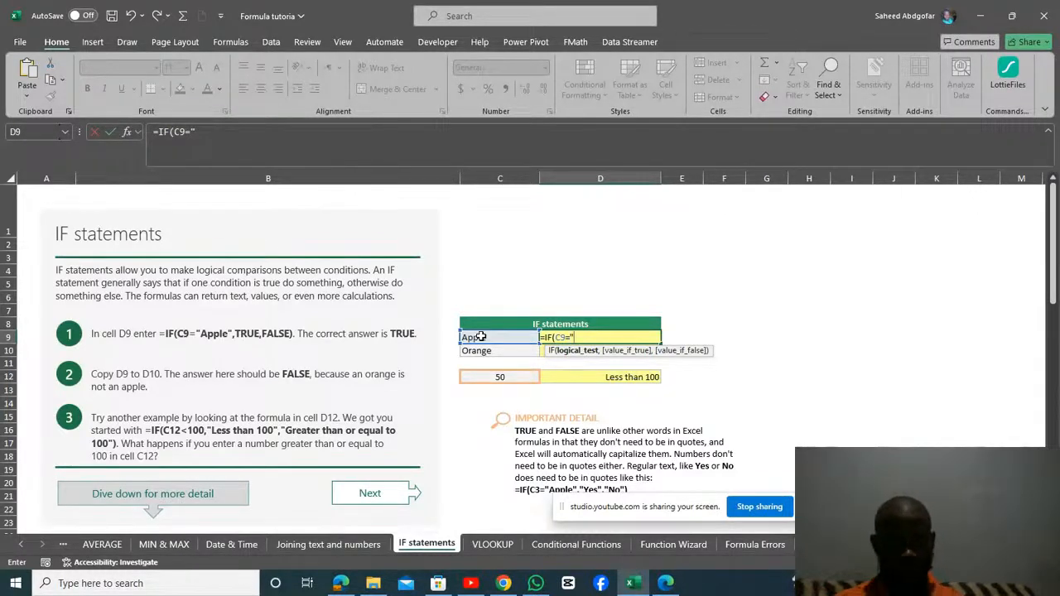
type("A")
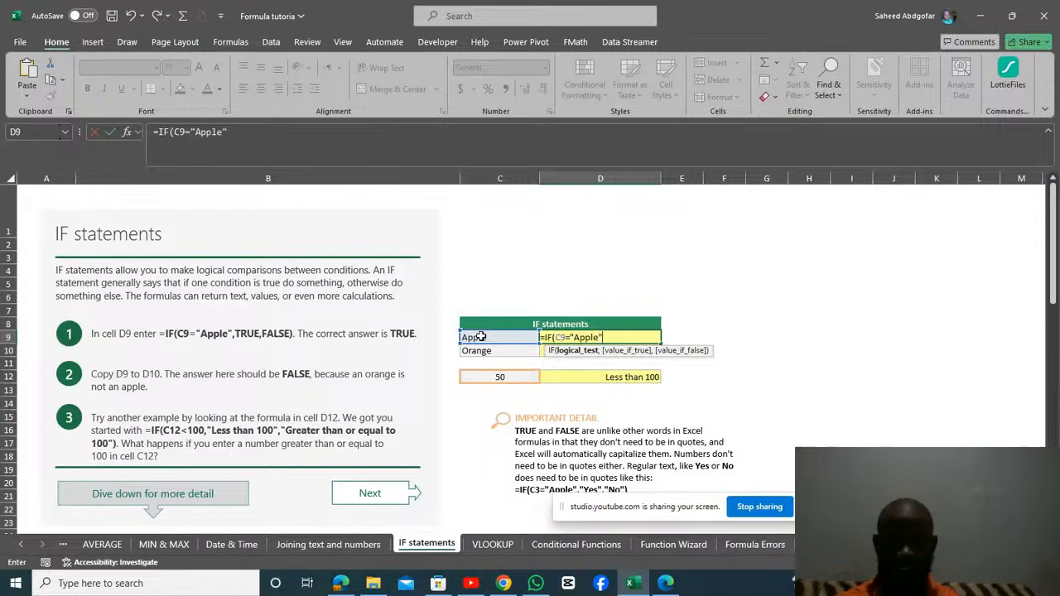
type("pple\"")
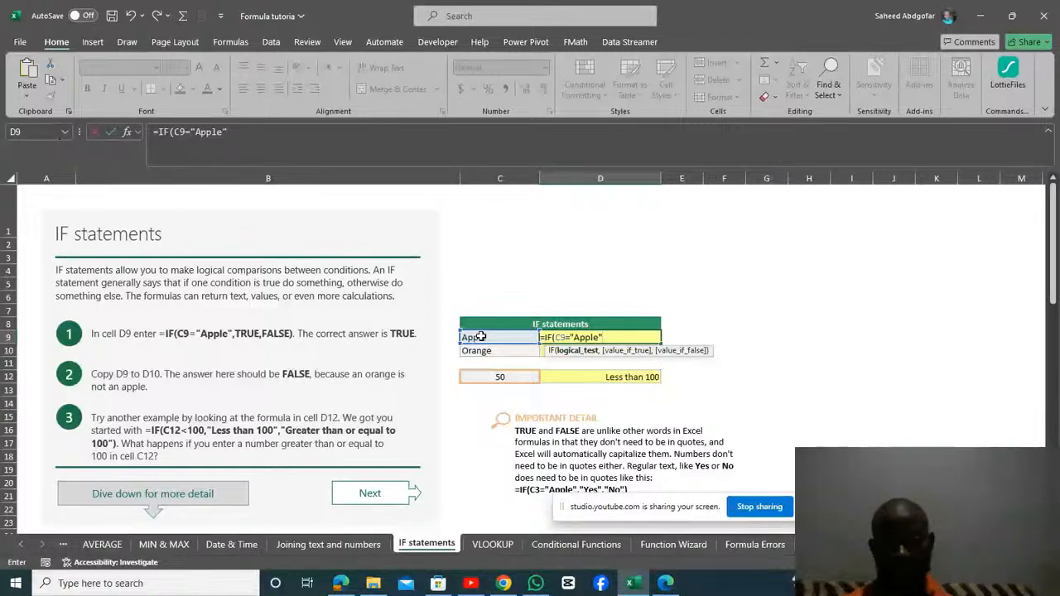
type(",")
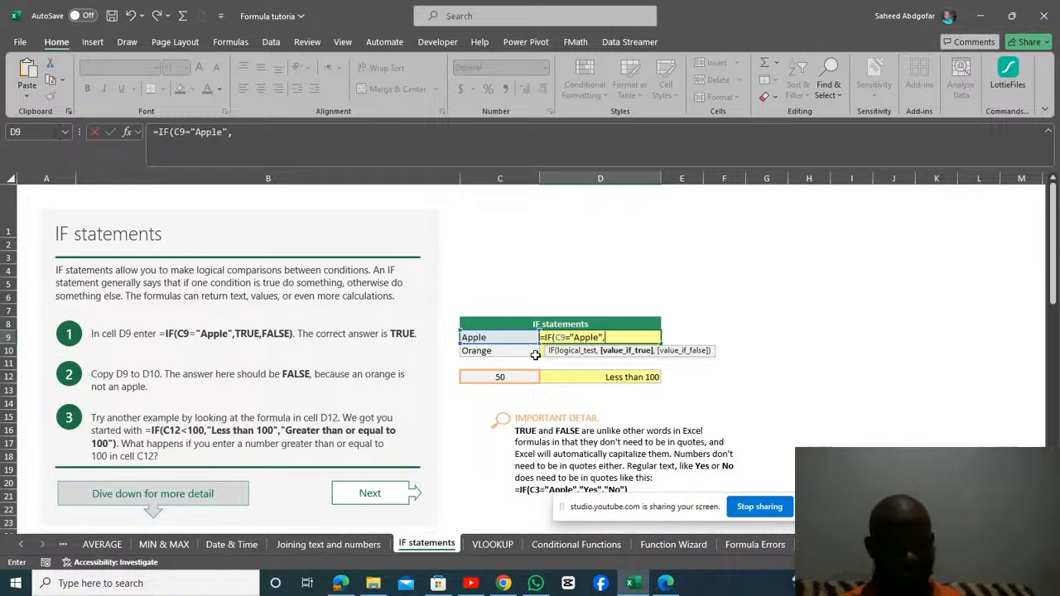
Complete the D9 IF formula with TRUE as the value if true and FALSE as the value if false.
type("True")
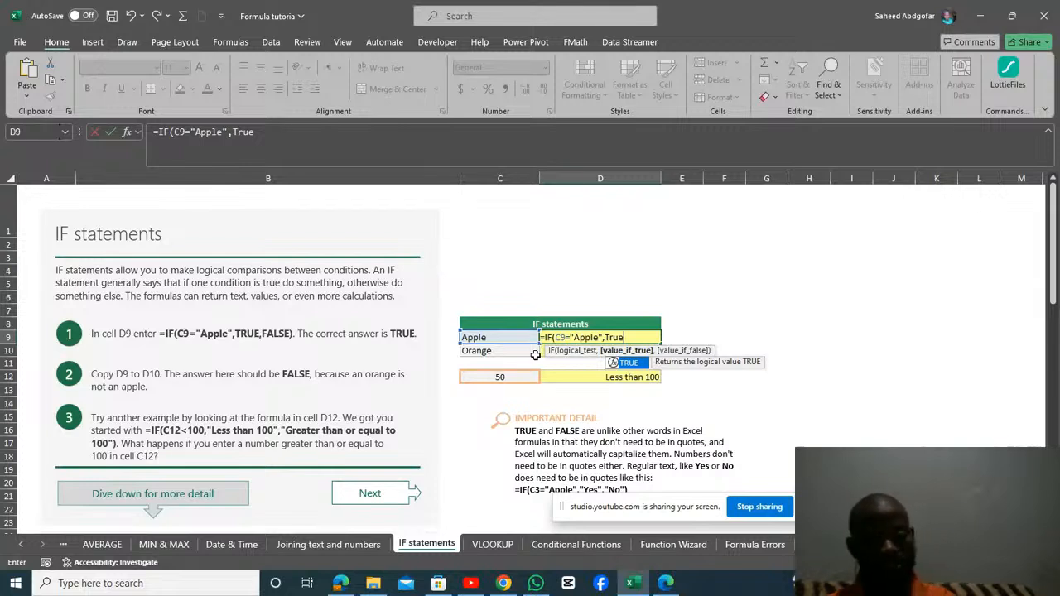
key("Tab")
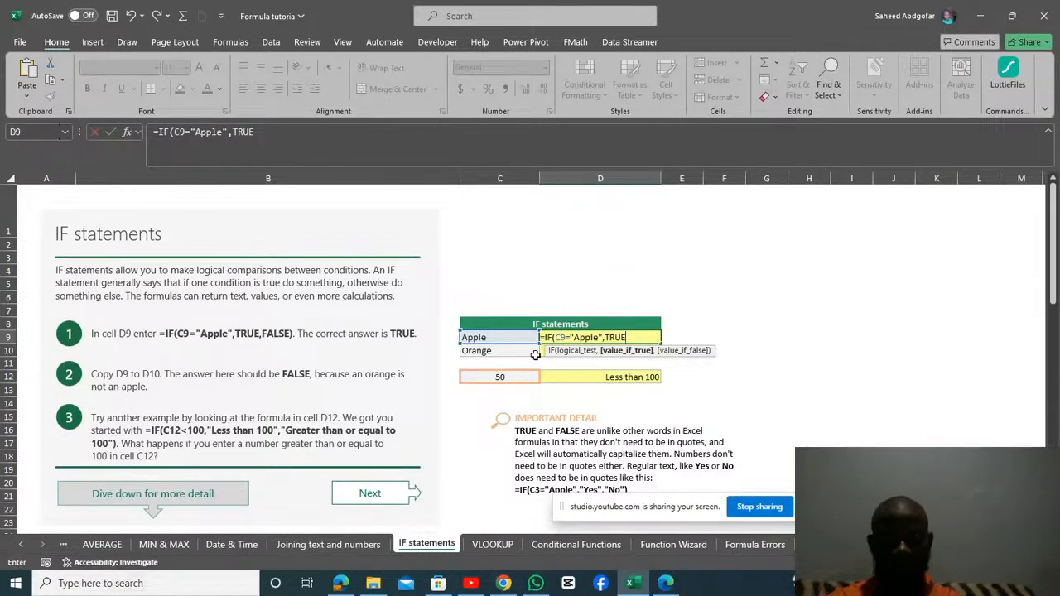
type(",")
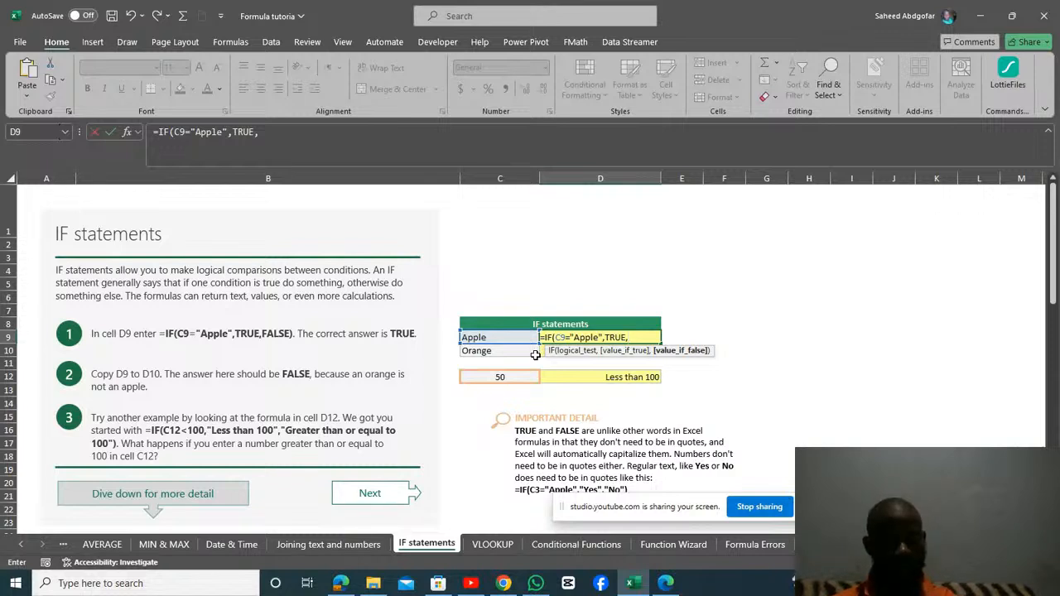
type("Fa")
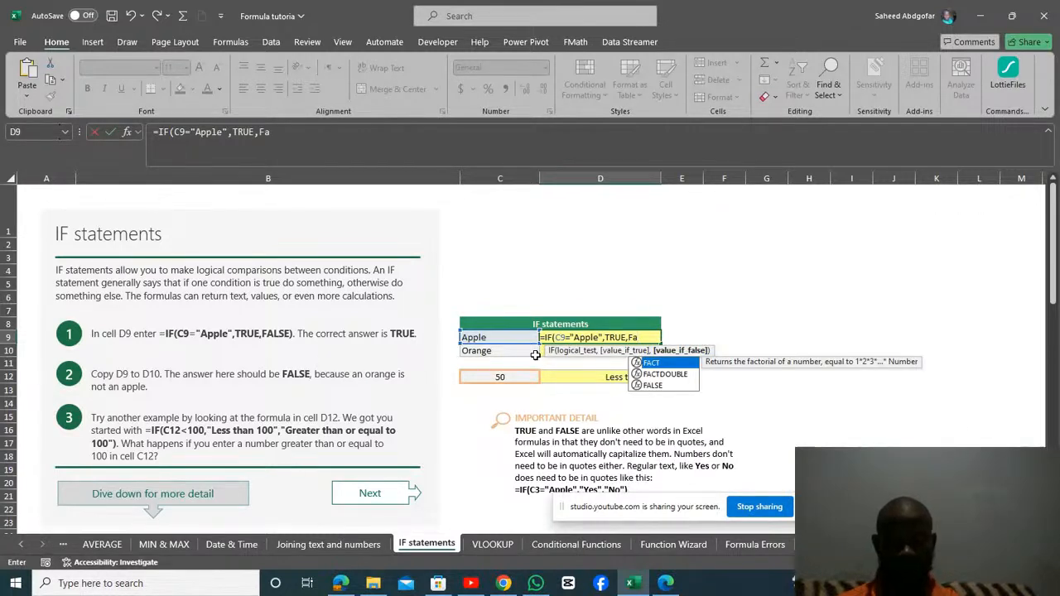
key("Down")
key("Down")
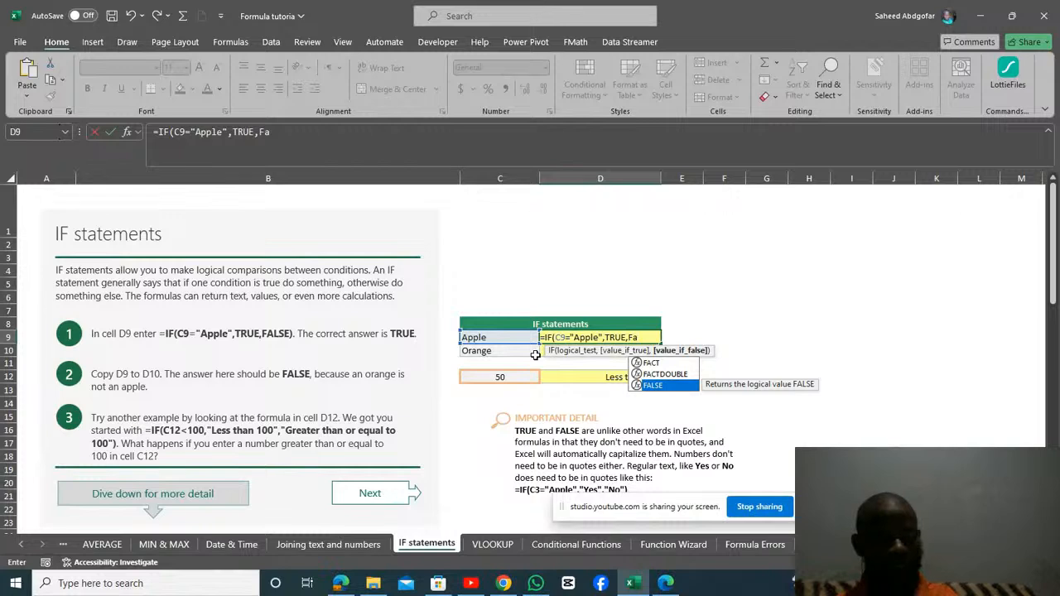
key("Tab")
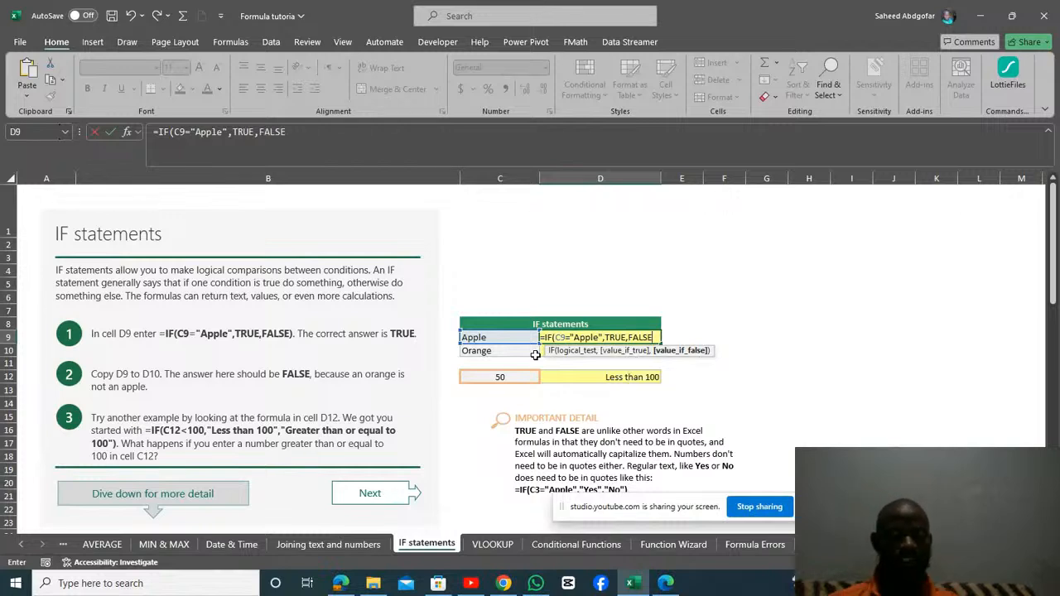
key("Tab")
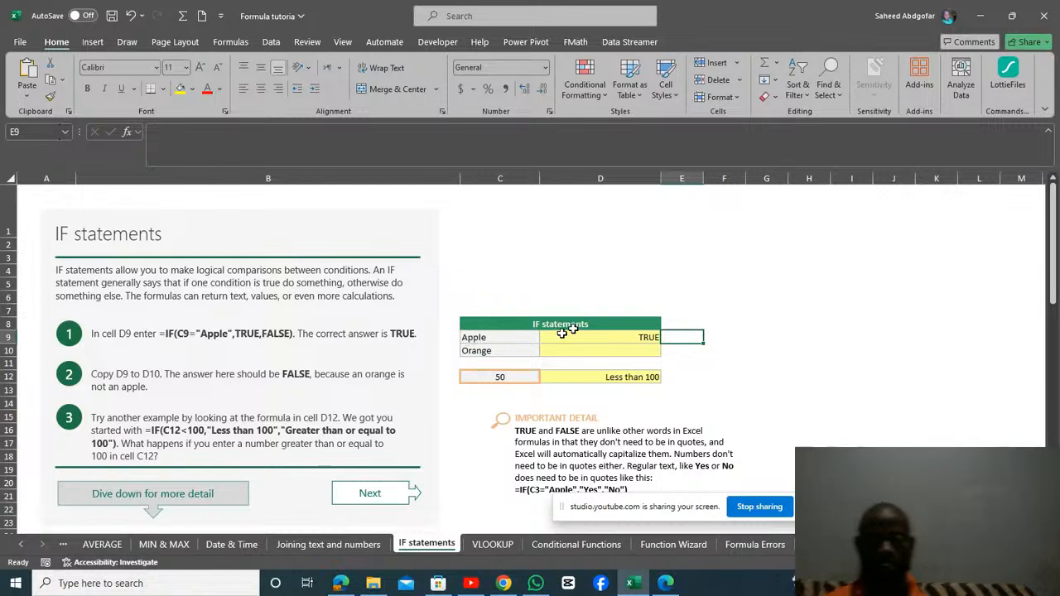
Copy the IF formula from D9 down to D10 and inspect the copied formula in D10.
left_click(626, 344)
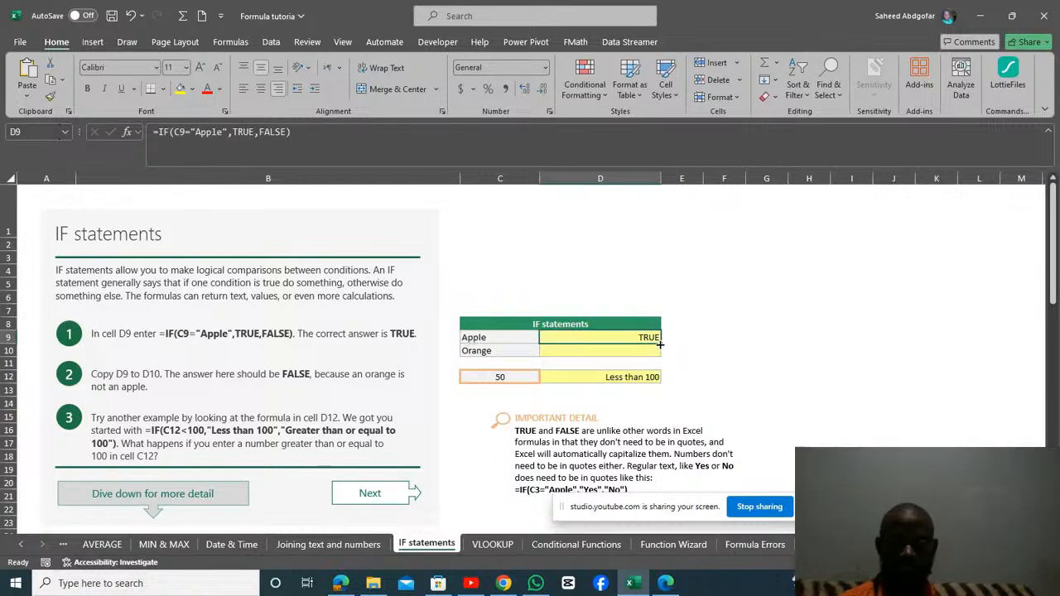
left_click_drag(660, 343, 660, 356)
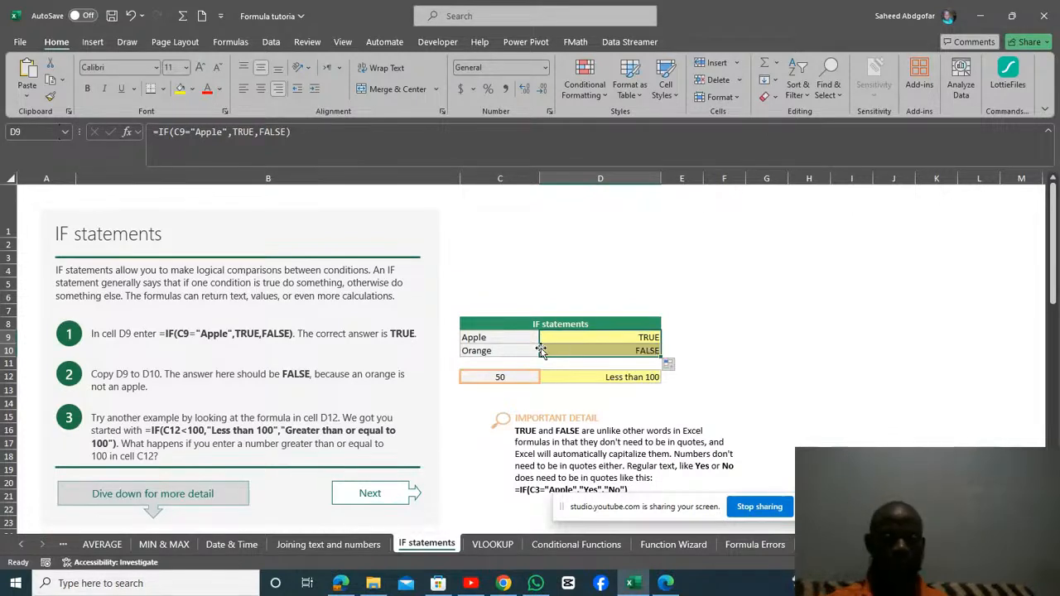
left_click(602, 352)
double_click(602, 353)
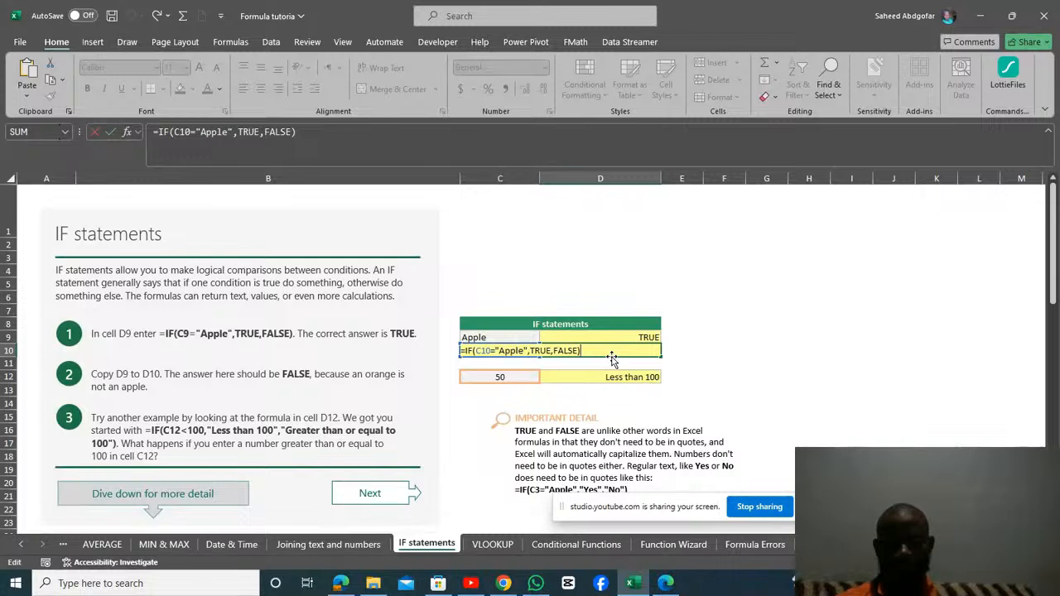
key("Return")
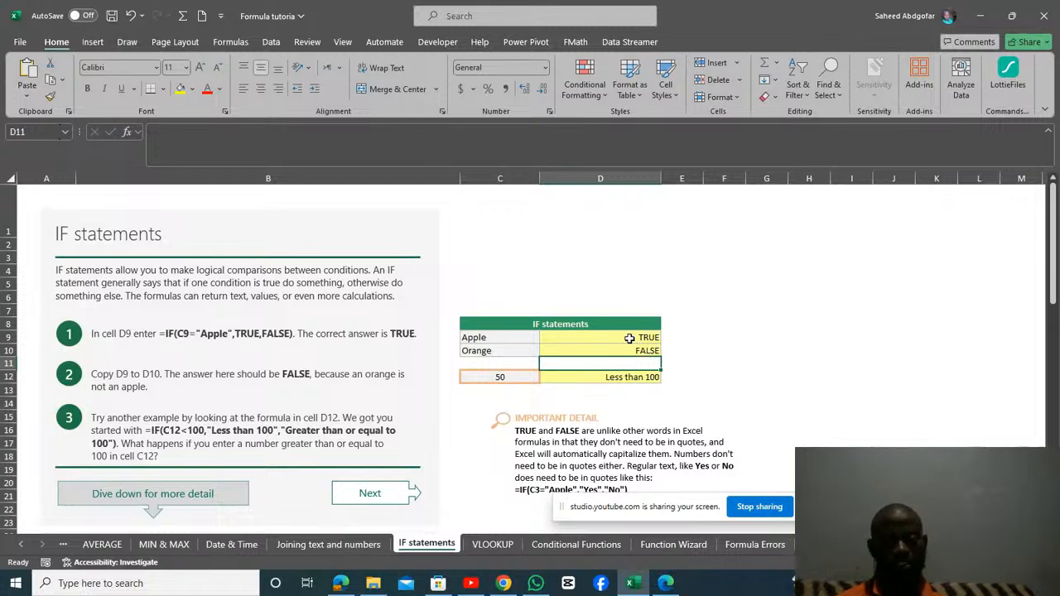
Change the comparison text in the D9 IF formula to "Orange".
left_click(631, 338)
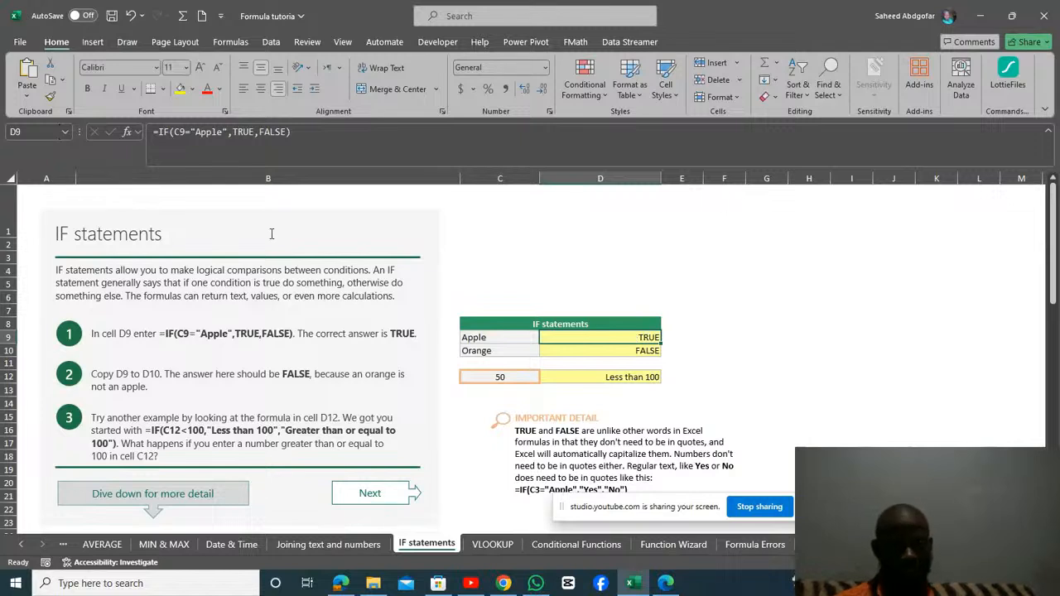
left_click(212, 135)
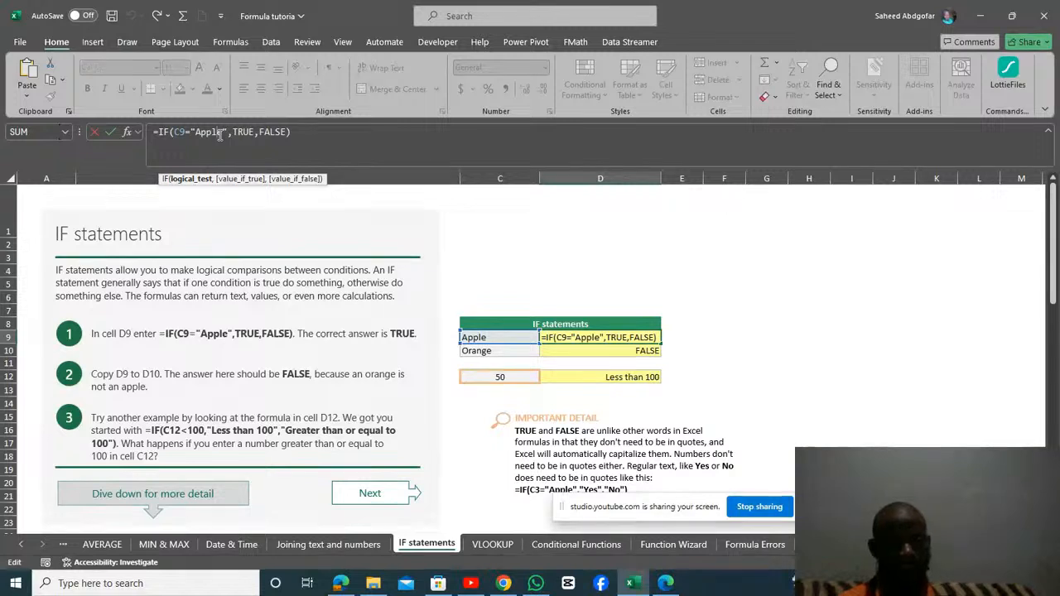
double_click(222, 134)
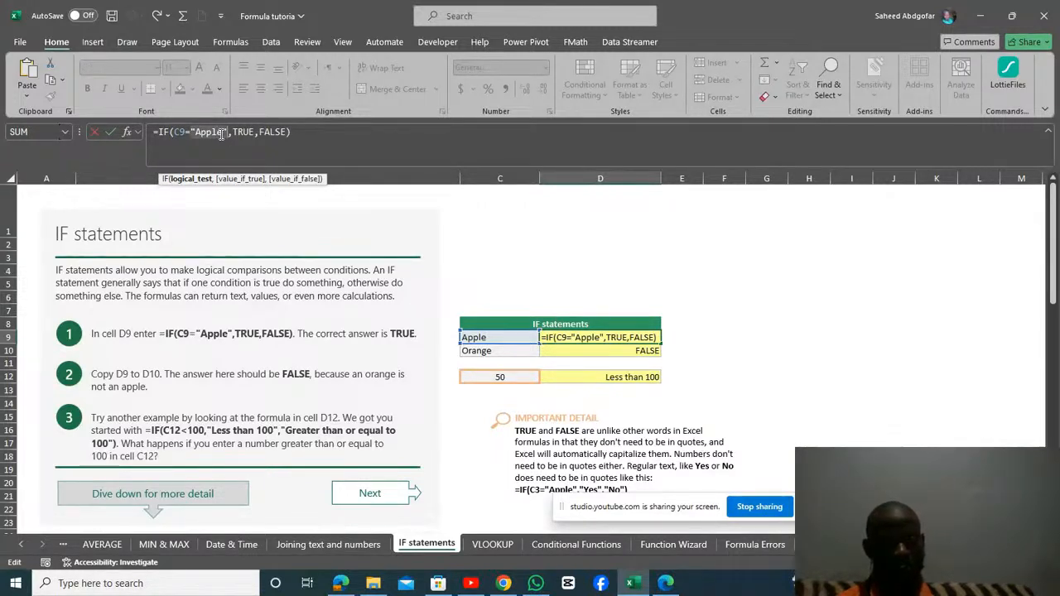
left_click(222, 134)
key("BackSpace")
key("BackSpace")
key("BackSpace")
key("BackSpace")
key("BackSpace")
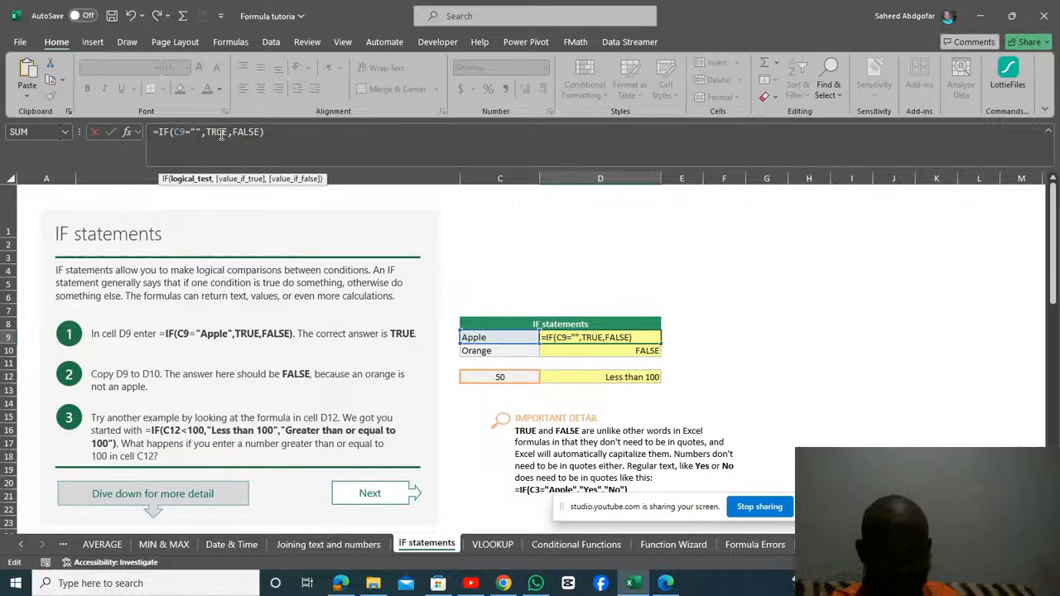
type("Orange")
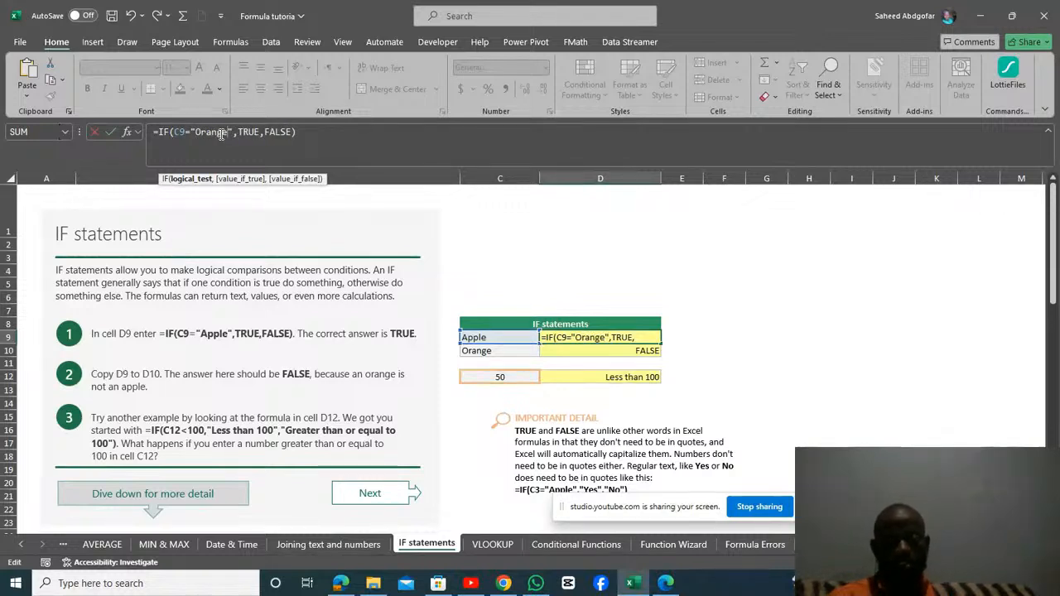
key("Return")
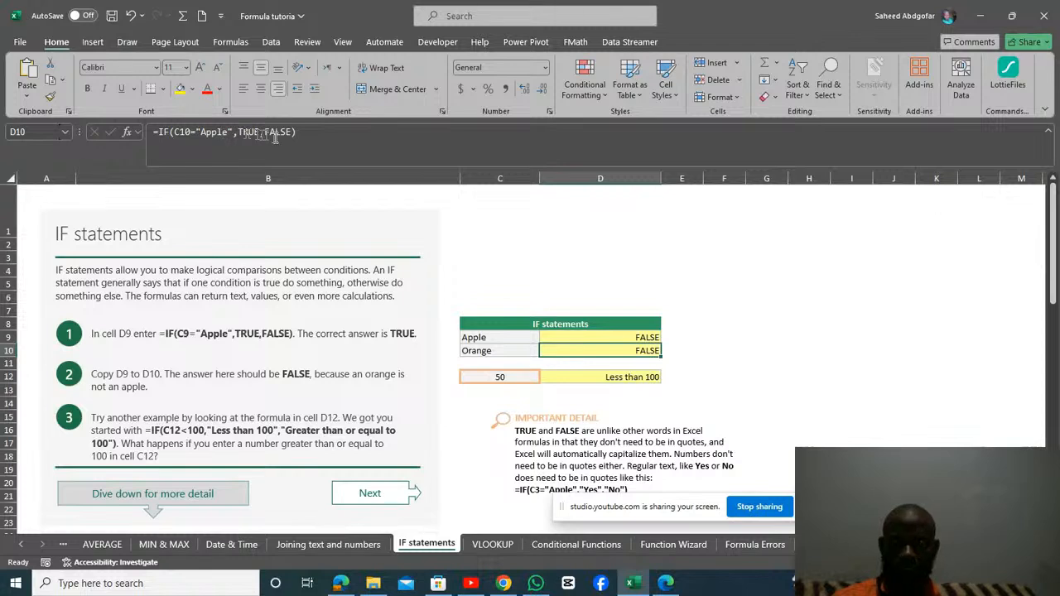
Copy the edited "Orange" IF formula from D9 down to D10.
left_click(585, 337)
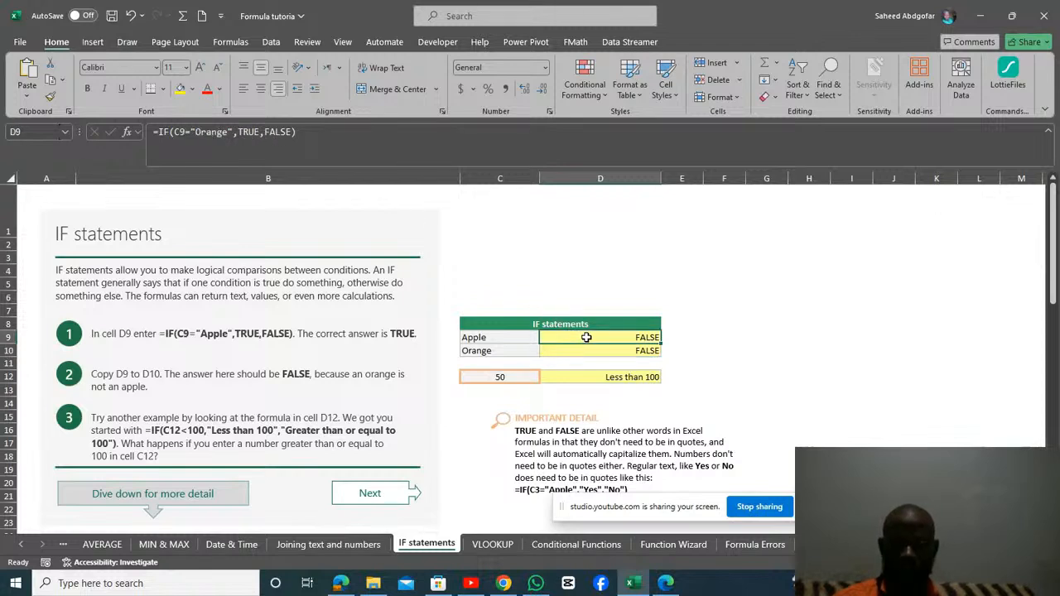
left_click_drag(661, 344, 661, 355)
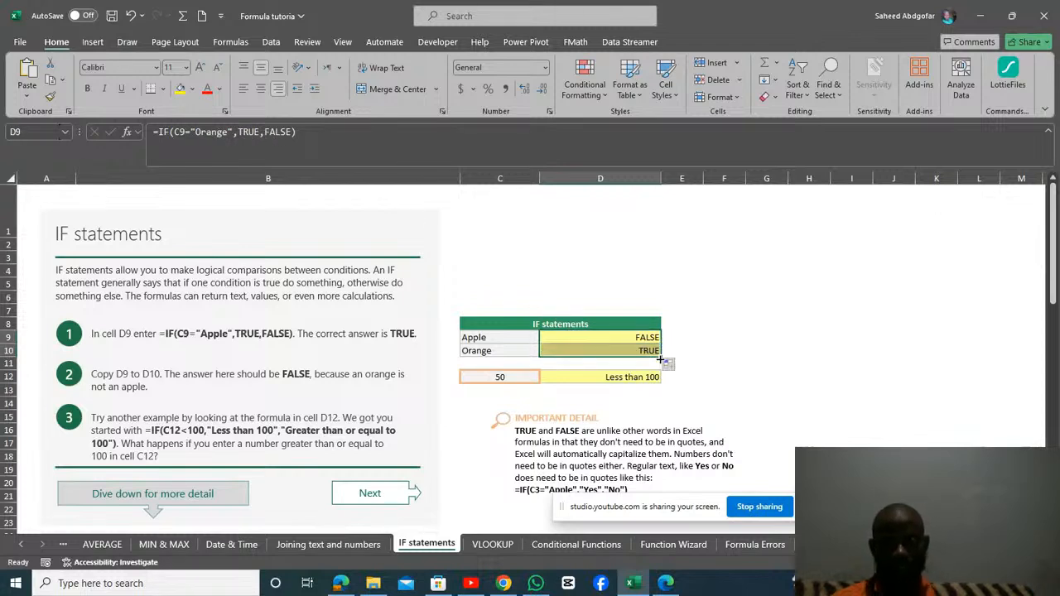
left_click(751, 349)
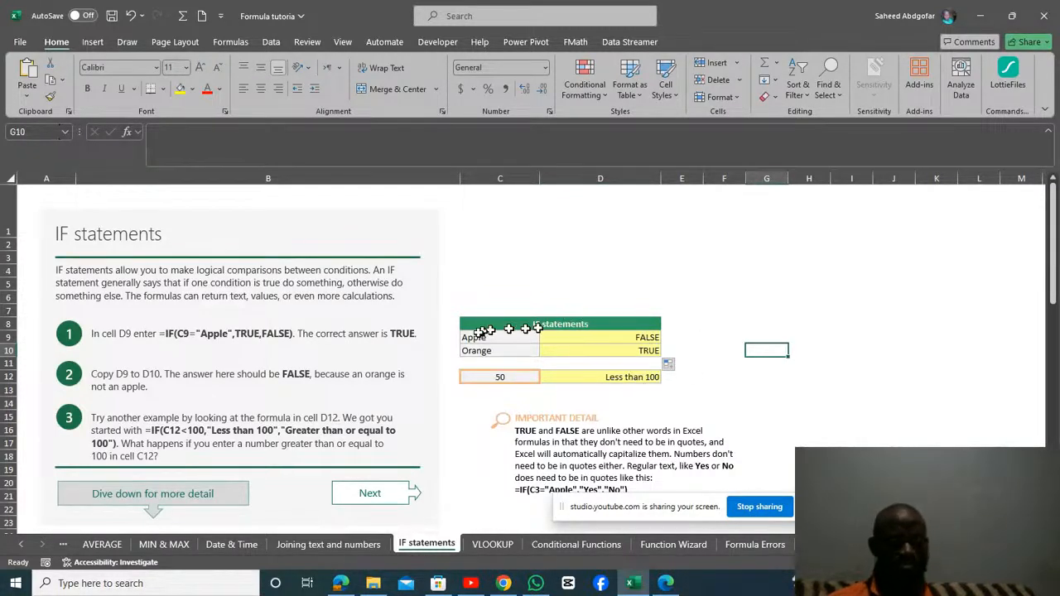
Delete the whole IF formula from D9, leaving the cell empty.
left_click(596, 338)
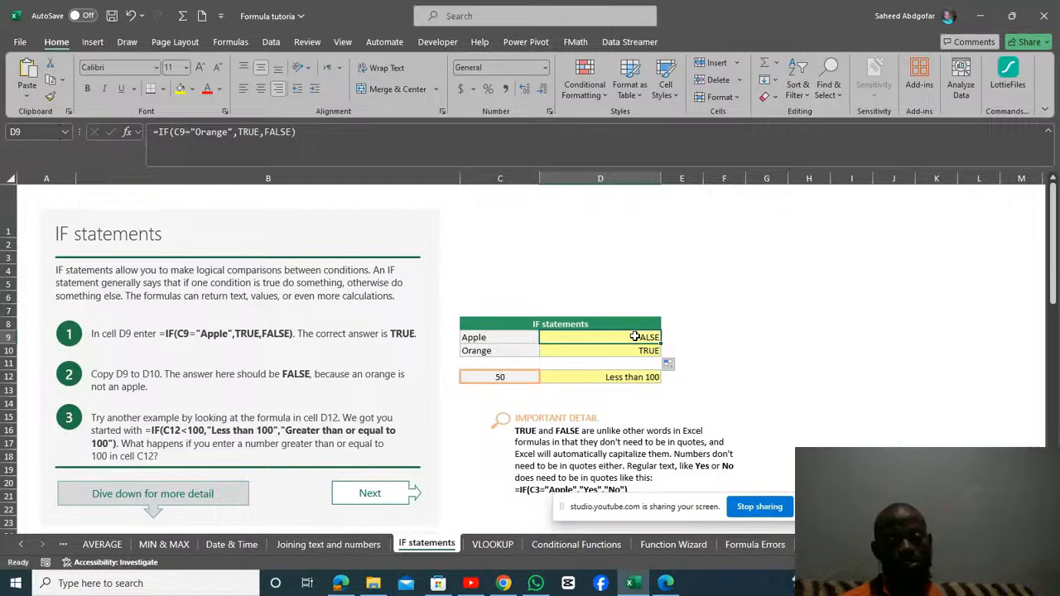
double_click(634, 336)
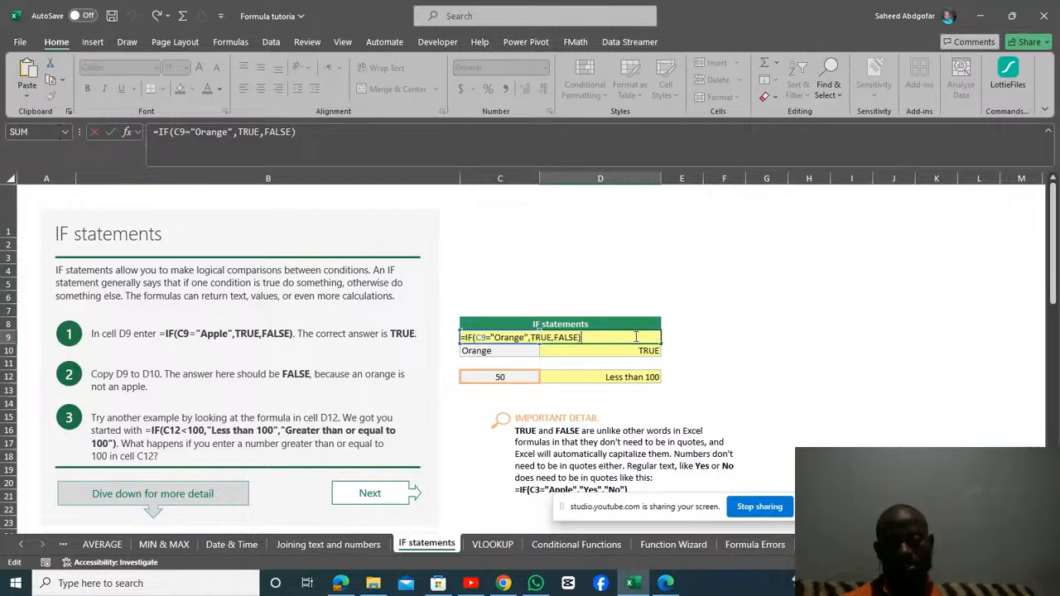
key("BackSpace")
key("BackSpace")
key("BackSpace")
key("BackSpace")
key("BackSpace")
key("BackSpace")
key("BackSpace")
key("BackSpace")
key("BackSpace")
key("BackSpace")
key("BackSpace")
key("BackSpace")
key("BackSpace")
key("BackSpace")
key("BackSpace")
key("BackSpace")
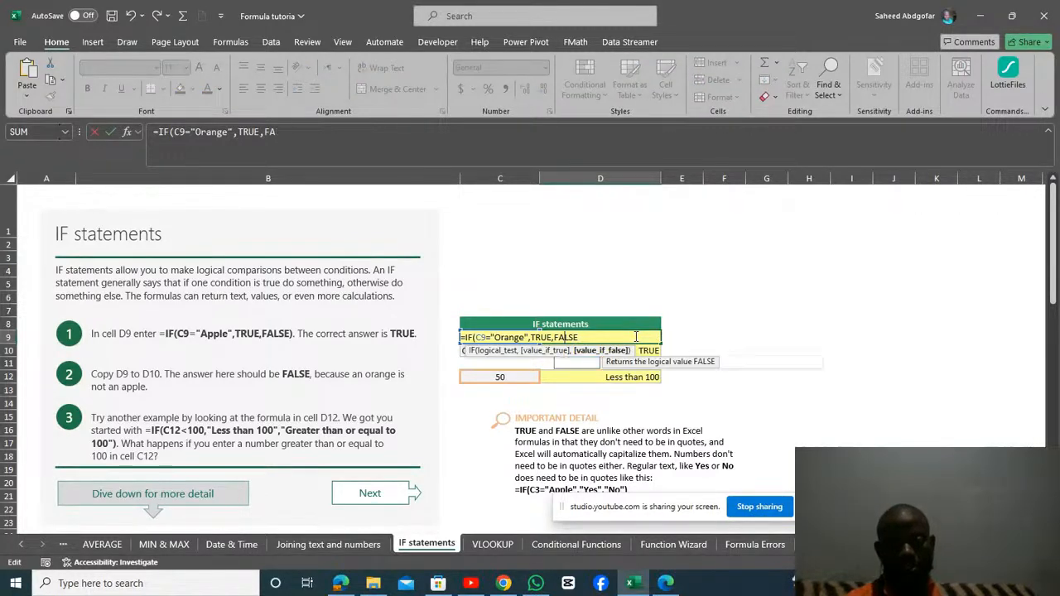
key("BackSpace")
key("BackSpace")
key("BackSpace")
key("BackSpace")
key("BackSpace")
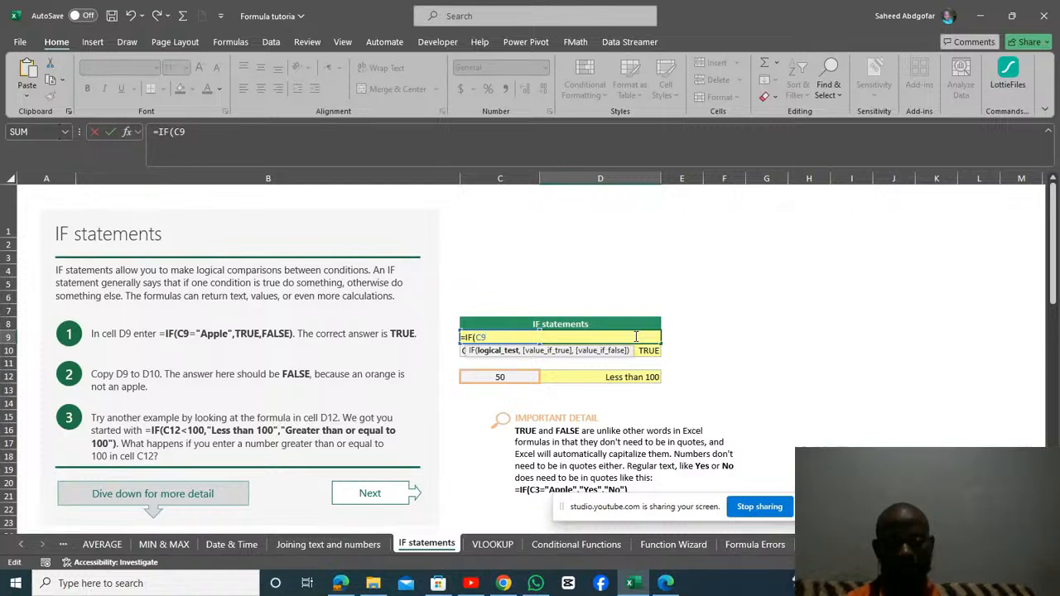
key("BackSpace")
key("BackSpace")
key("BackSpace")
key("BackSpace")
key("Escape")
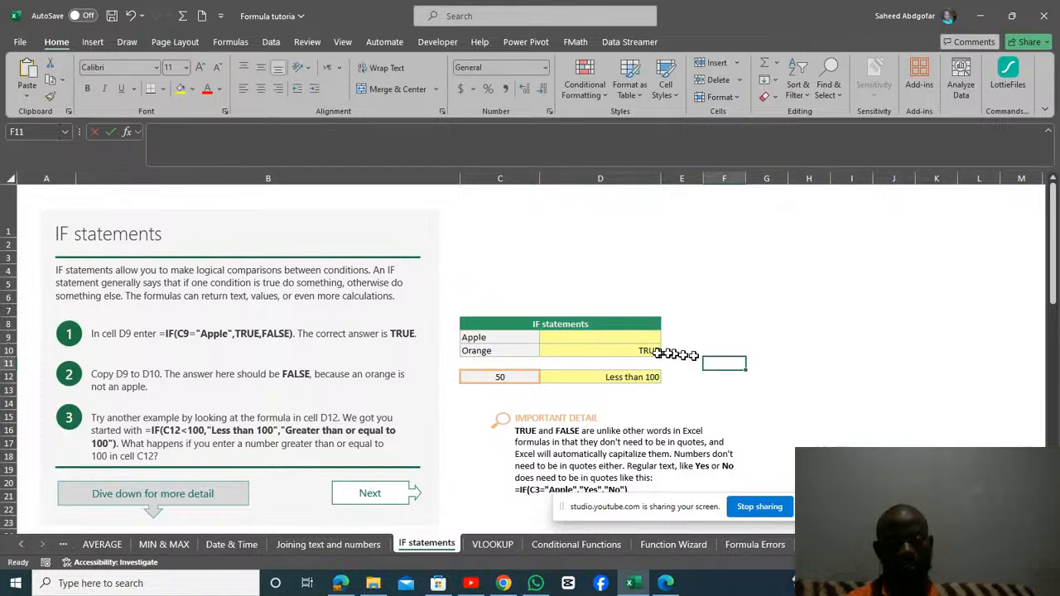
Begin a new IF formula in D9 that tests whether C9 equals "Apple".
type("=")
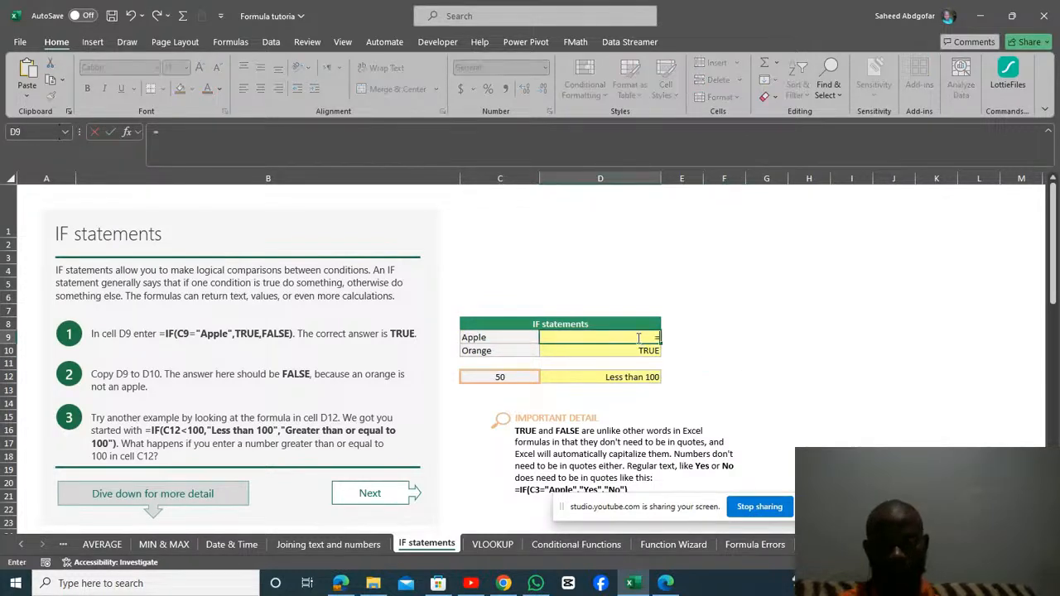
type("if")
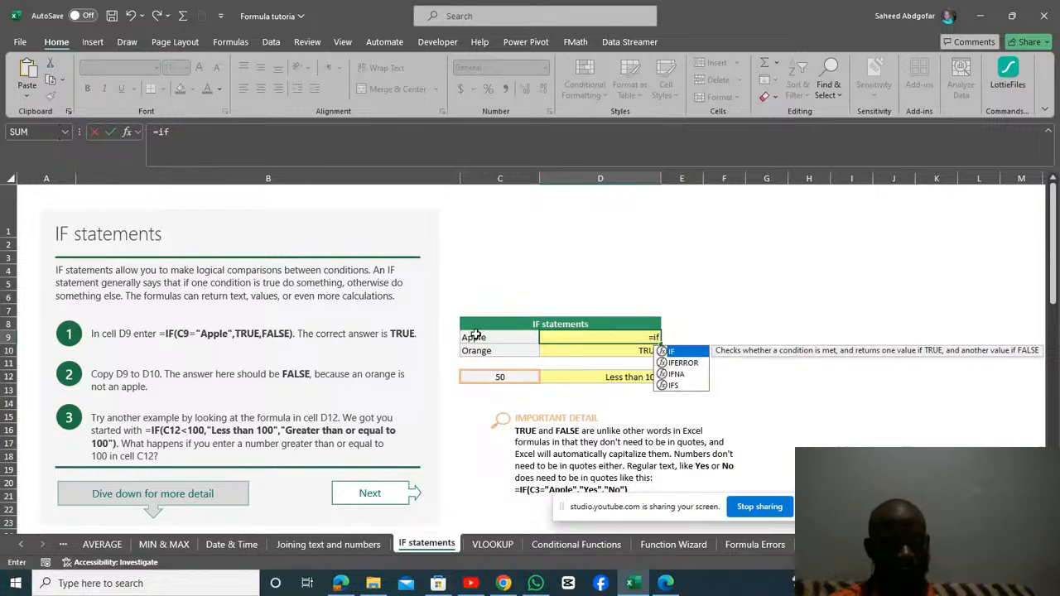
key("Tab")
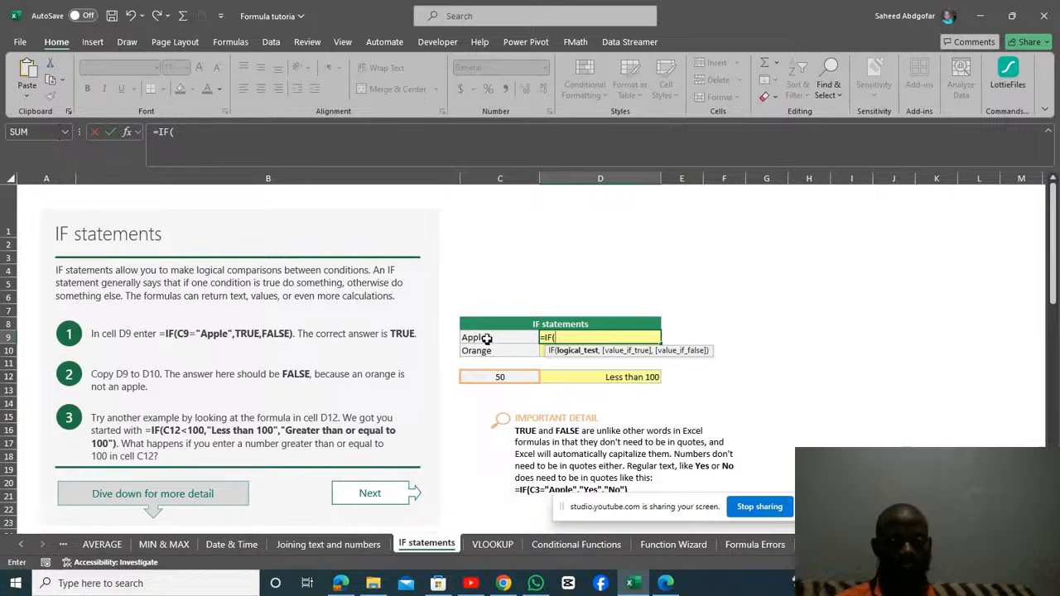
left_click(488, 338)
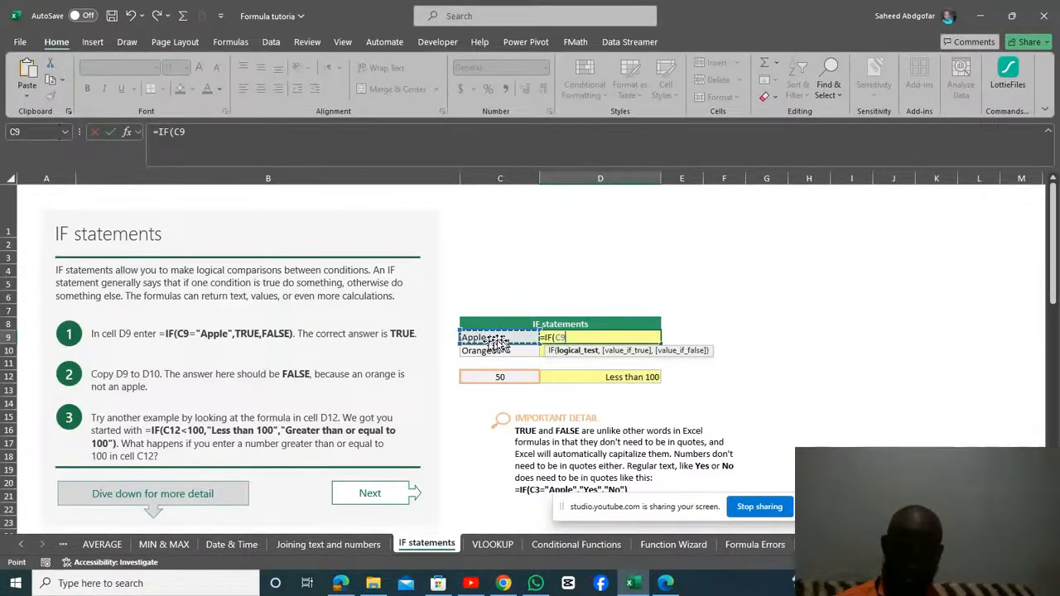
type("=")
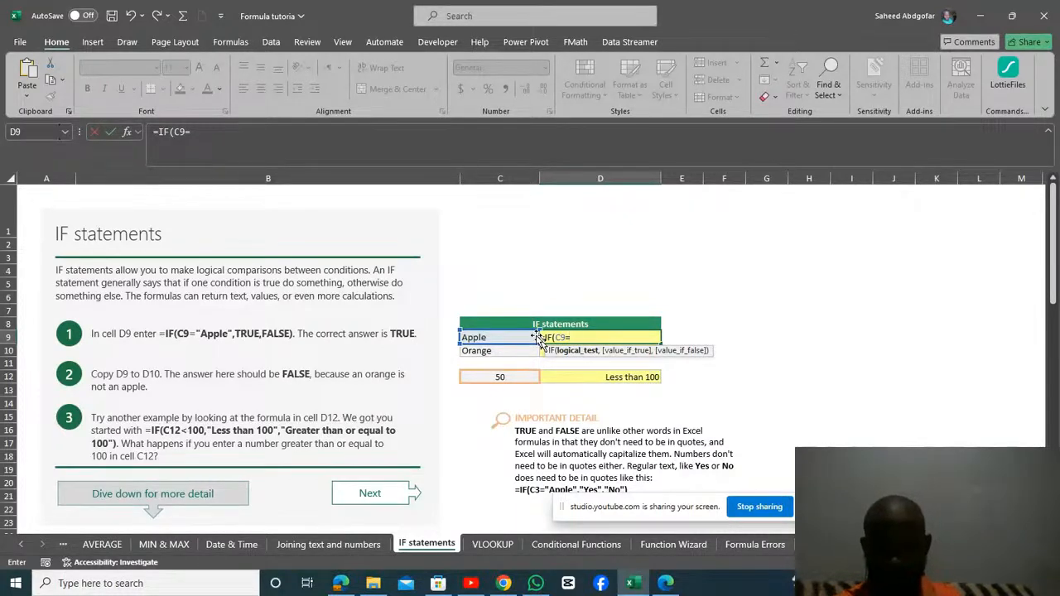
type("\"A")
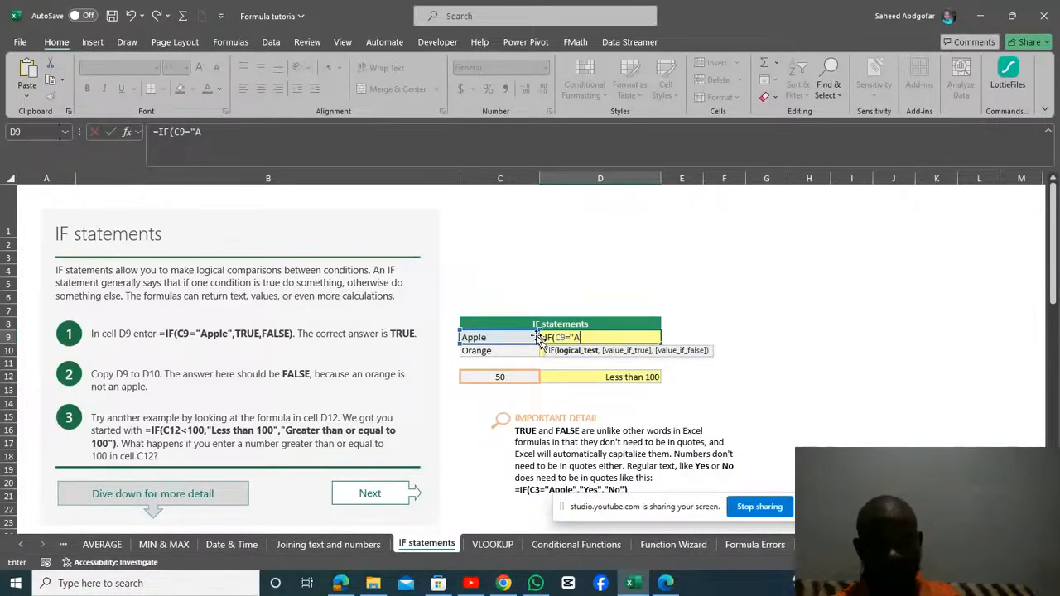
type("pple")
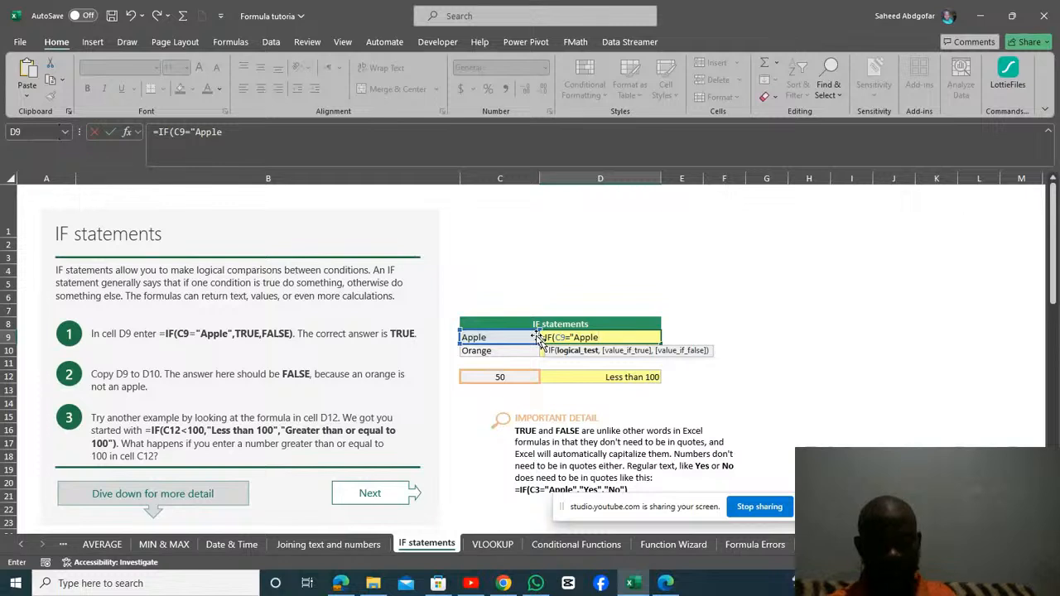
type("\"")
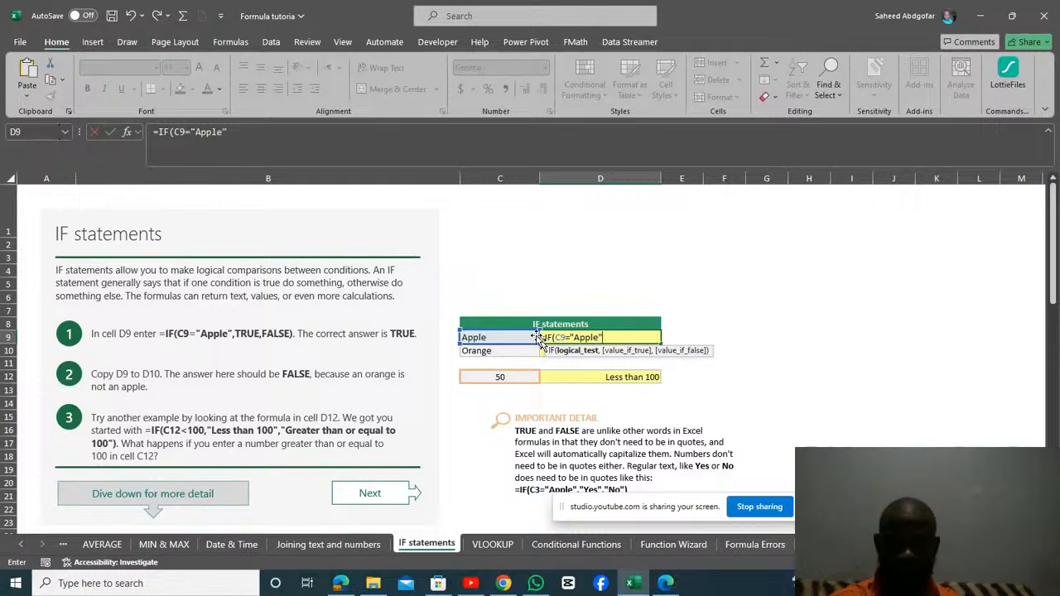
type(",")
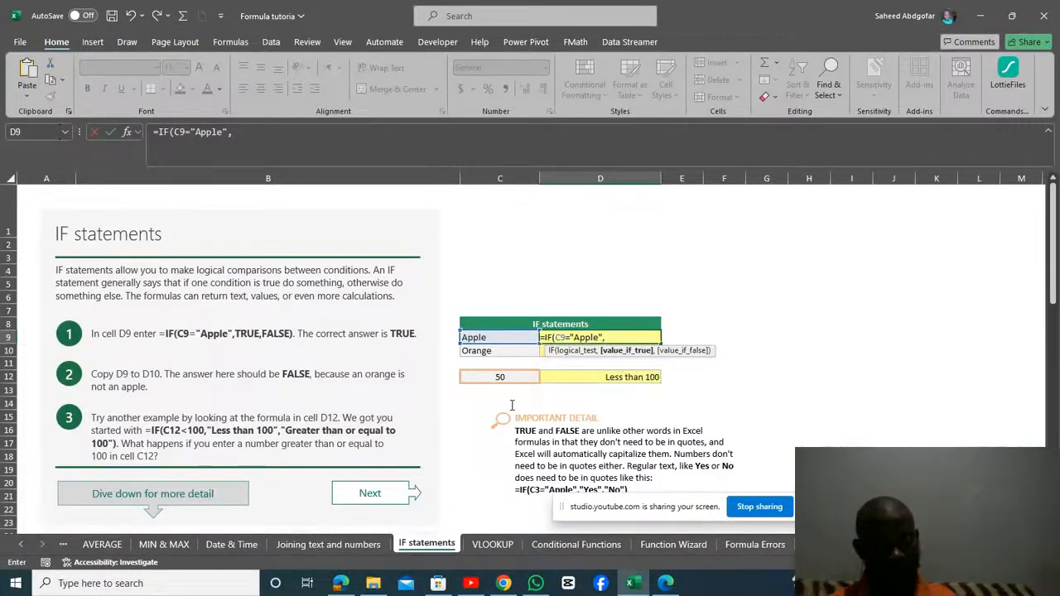
Enter Yes without quotes as the value if true and continue to the value if false.
type("Y")
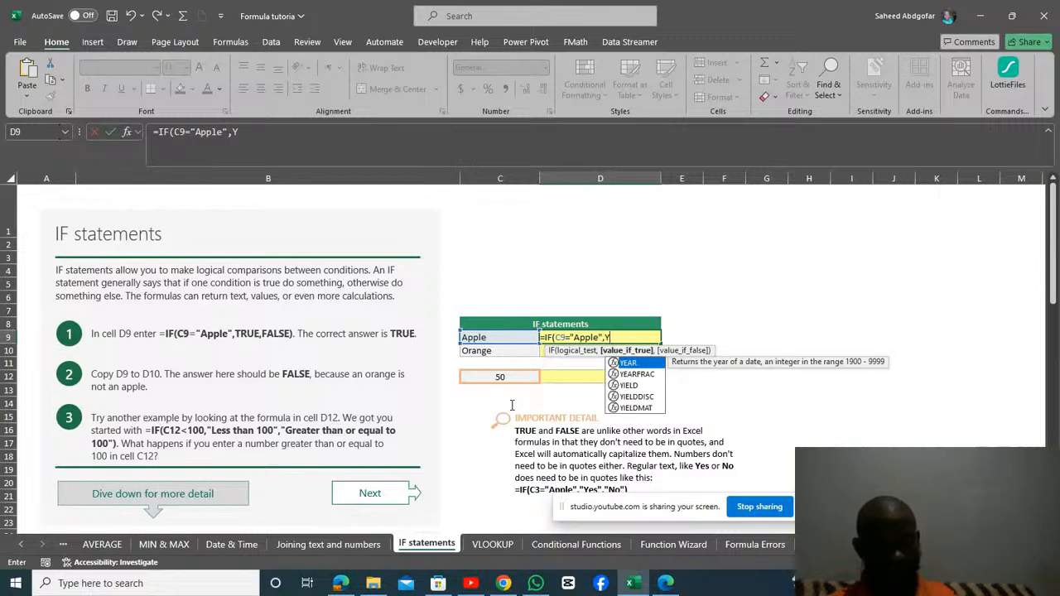
type("es")
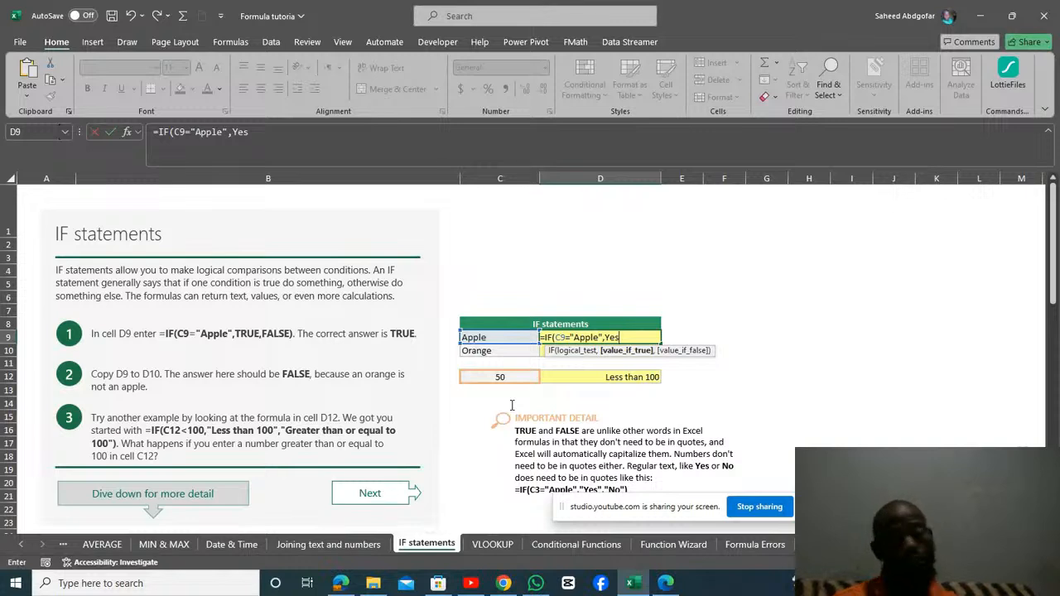
type(",")
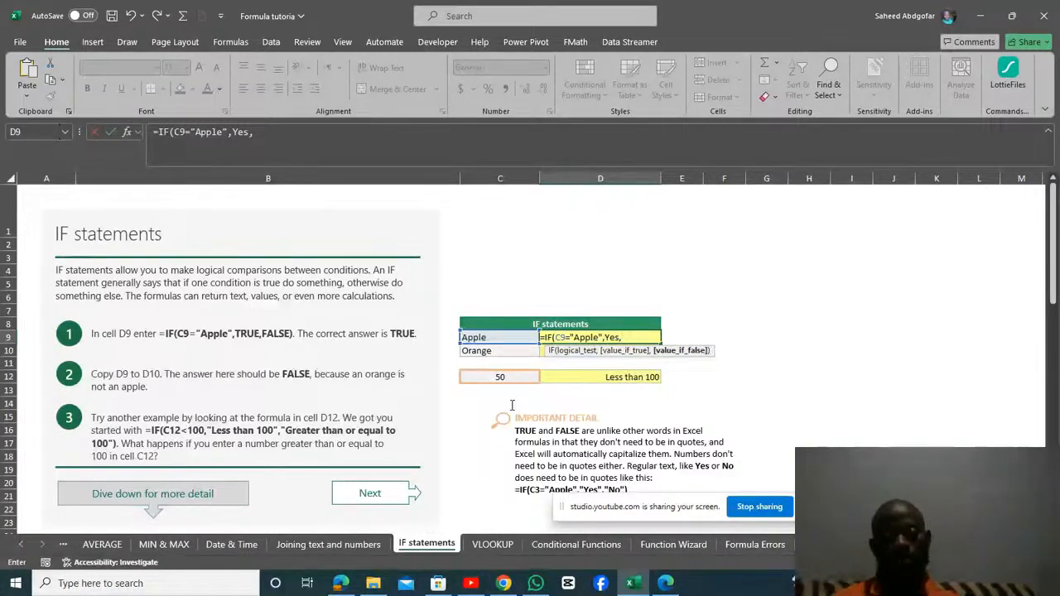
type("No")
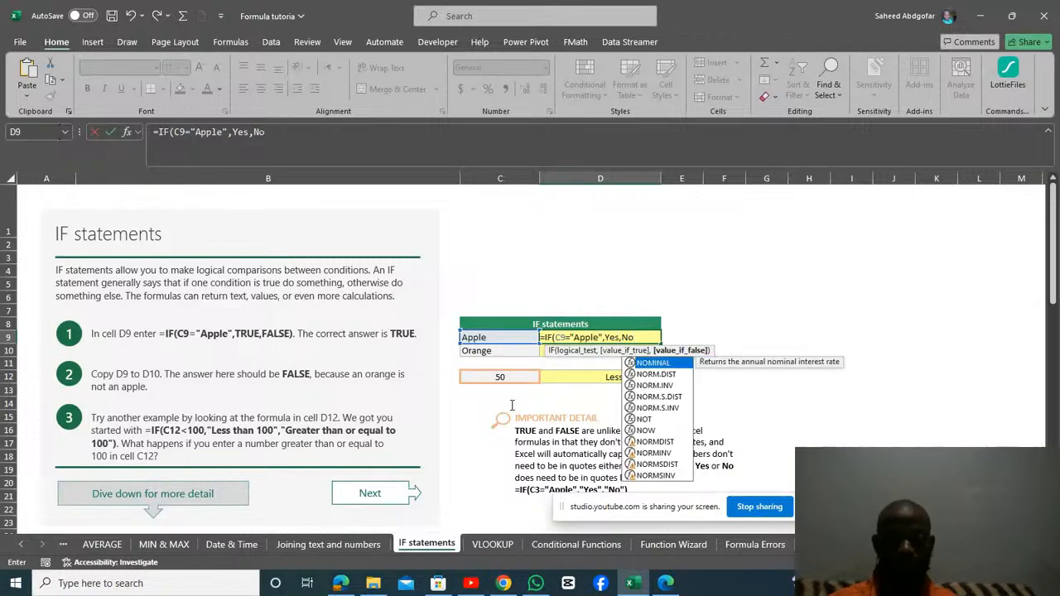
key("Tab")
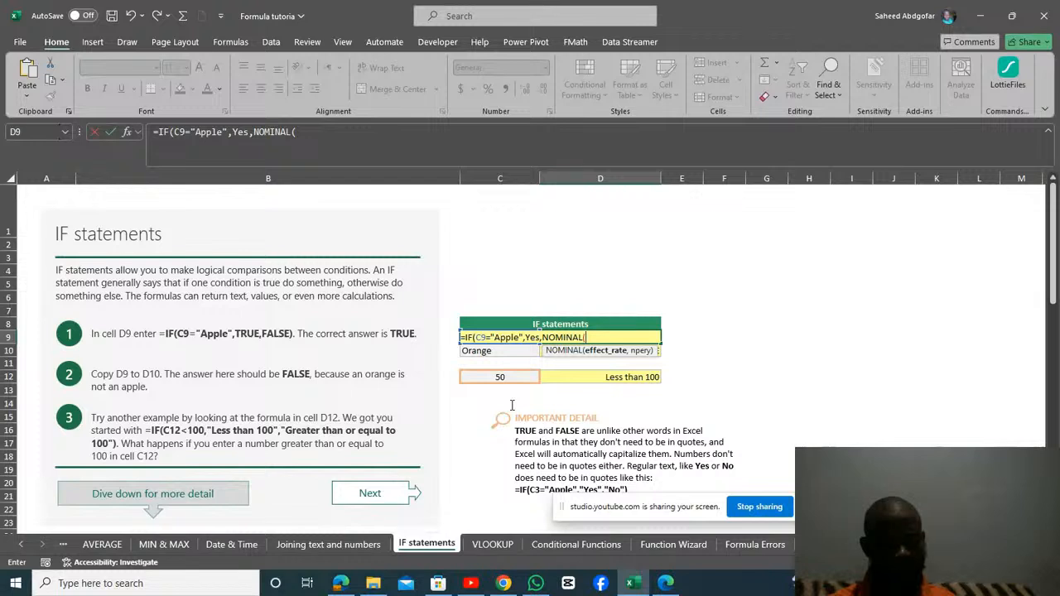
key("ctrl+z")
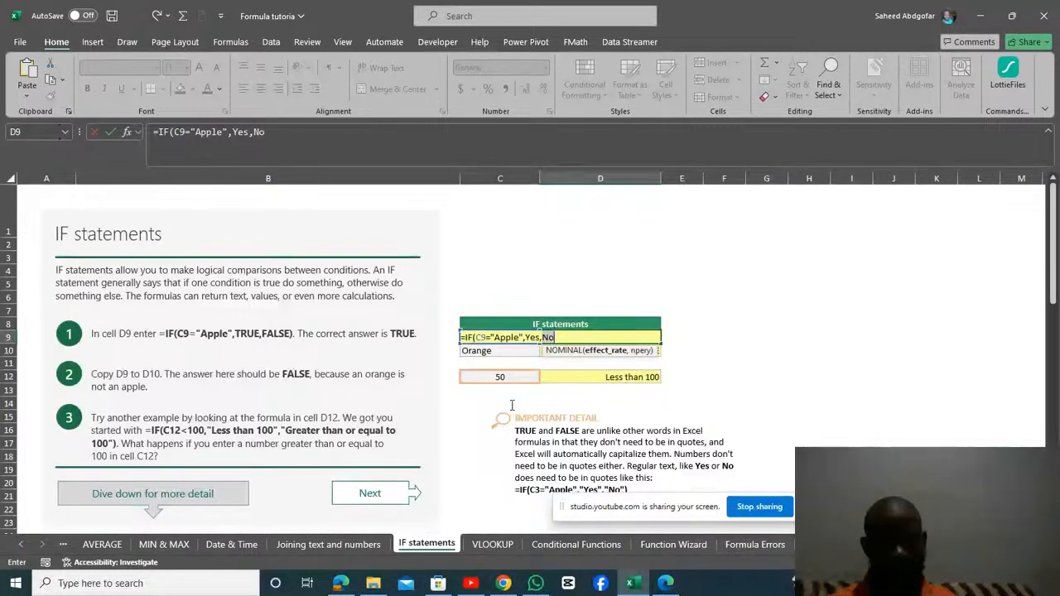
key("Right")
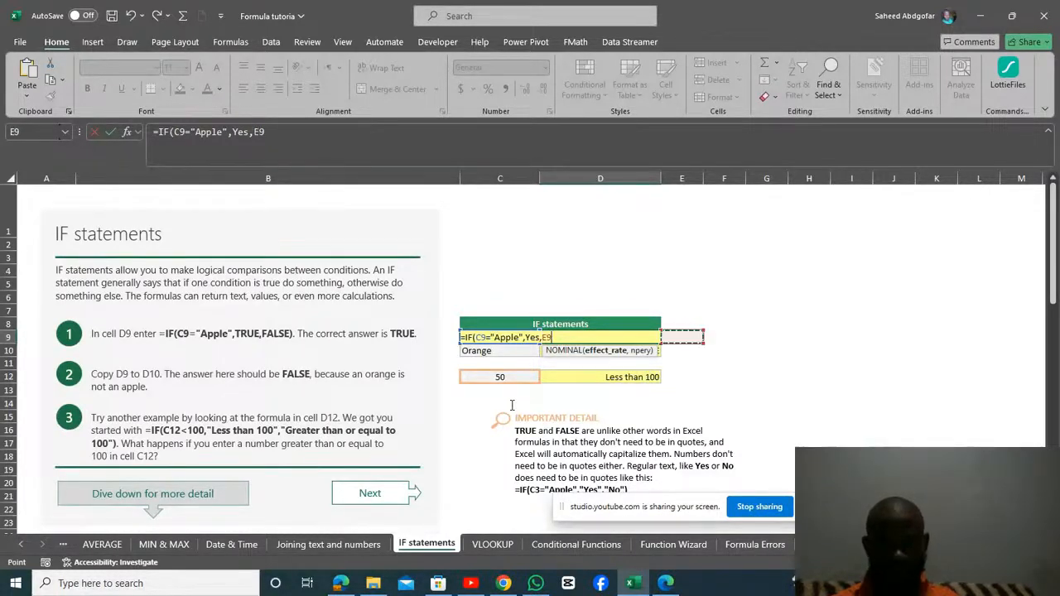
key("BackSpace")
key("BackSpace")
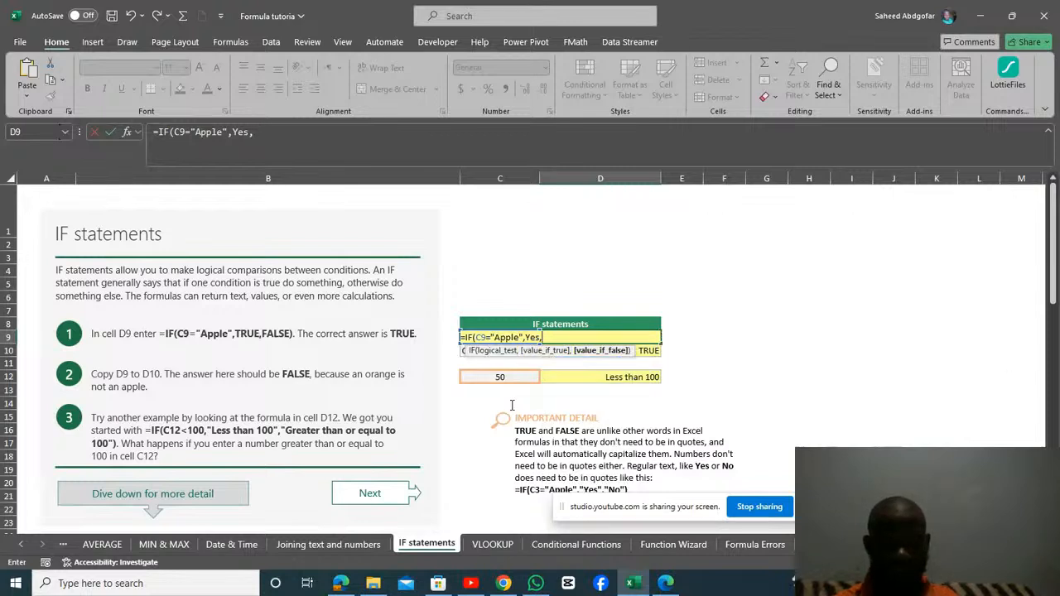
Enter No without quotes as the value if false and complete the IF formula in D9.
type("No")
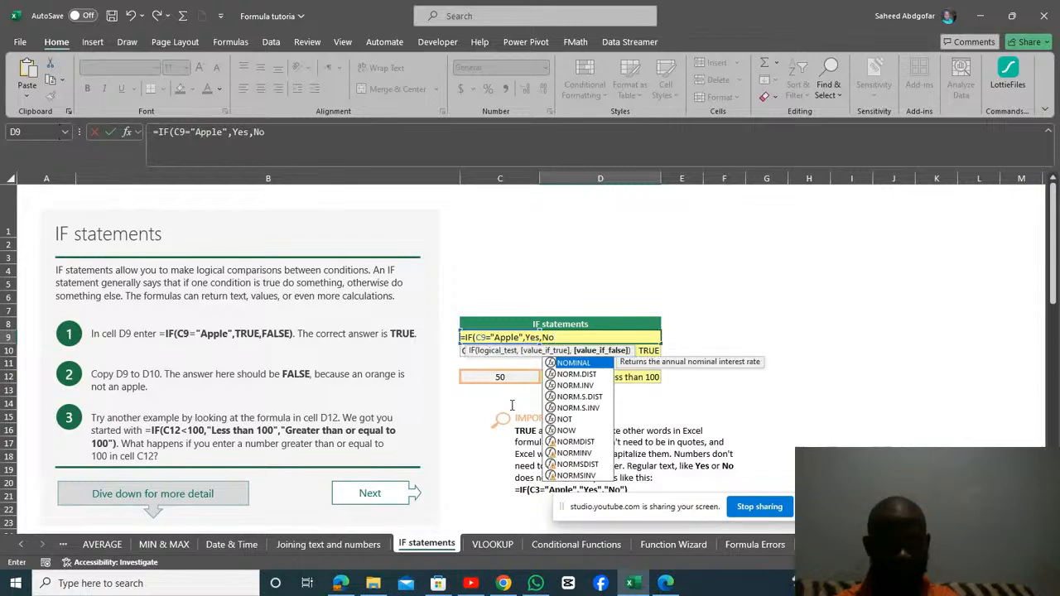
type(")")
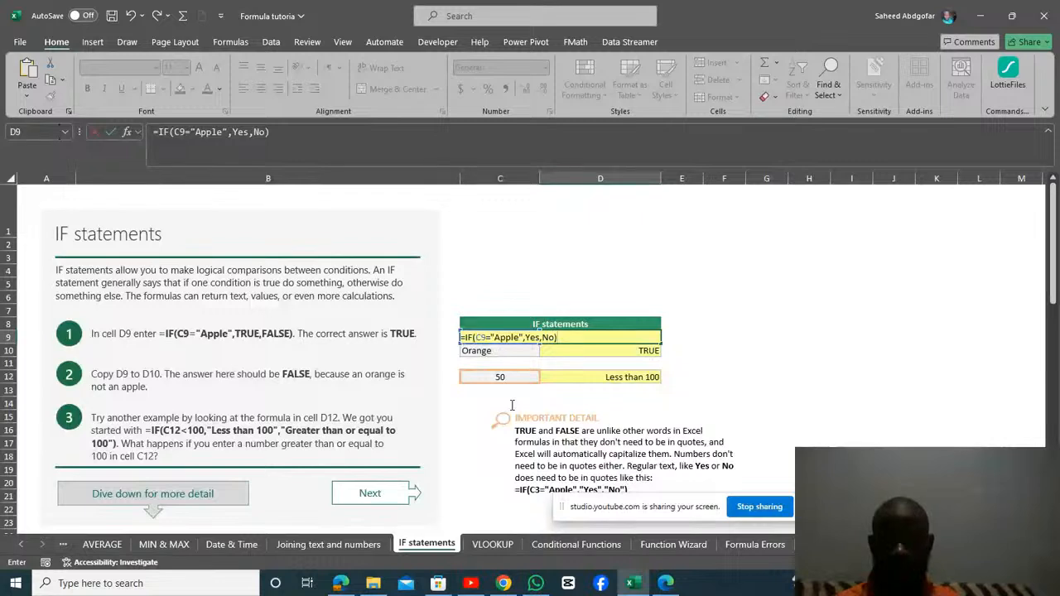
key("Return")
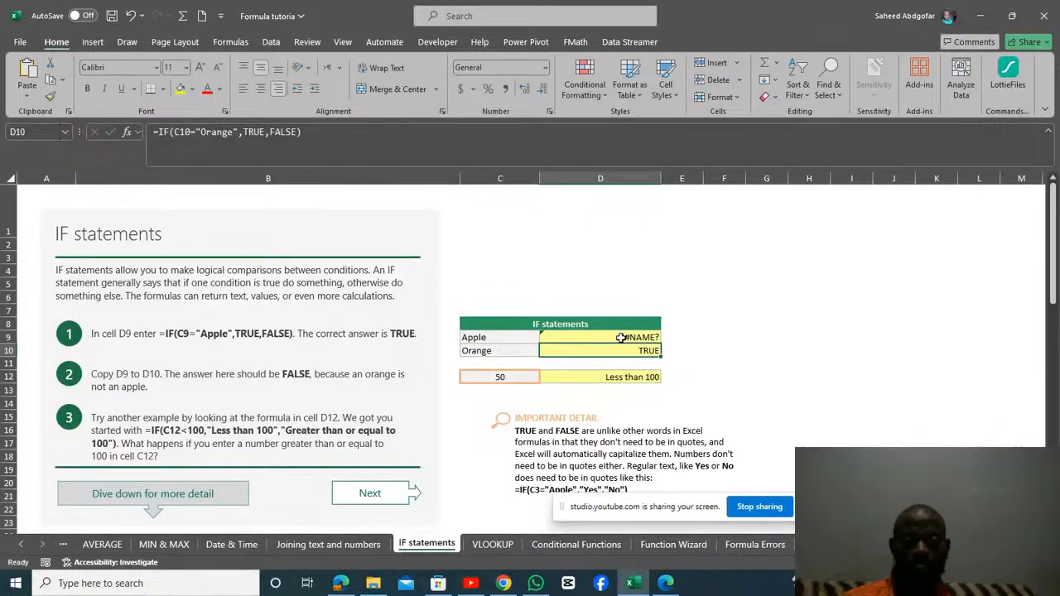
Enclose the value if true, Yes, in quotation marks in D9's IF formula.
left_click(621, 337)
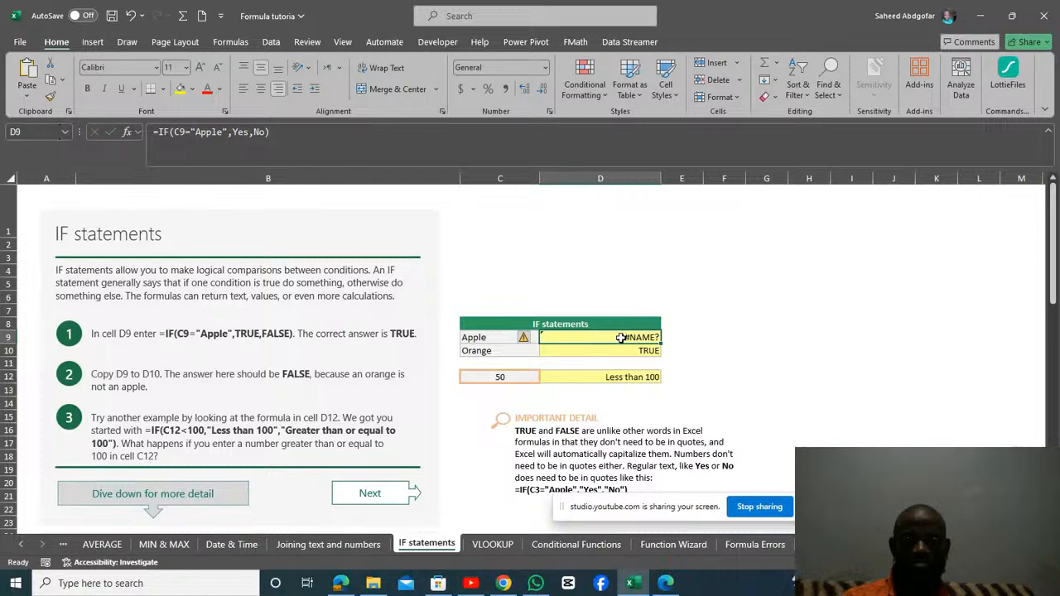
double_click(621, 337)
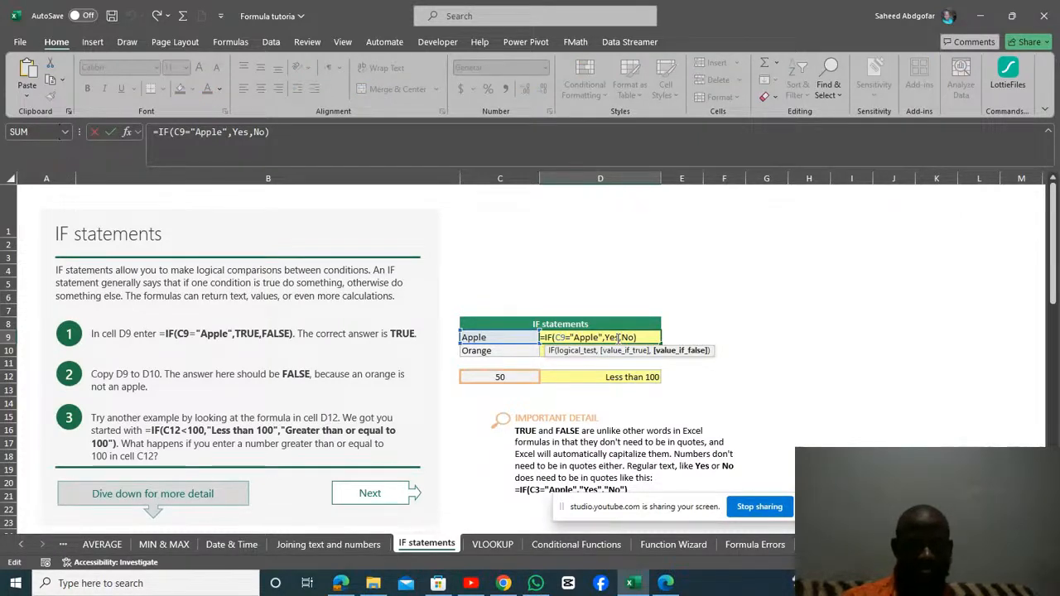
left_click(609, 338)
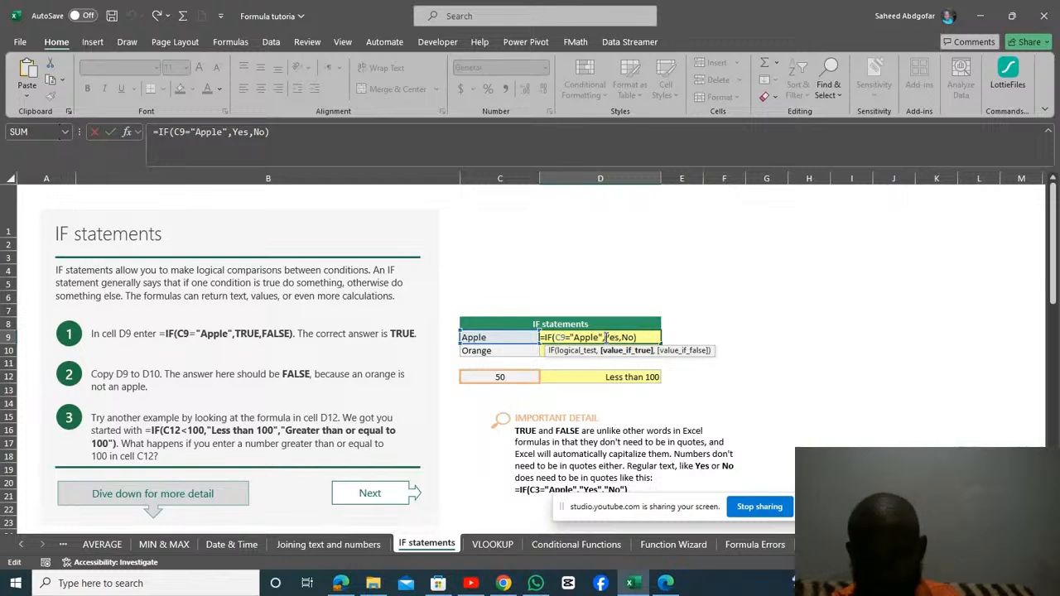
type("\"")
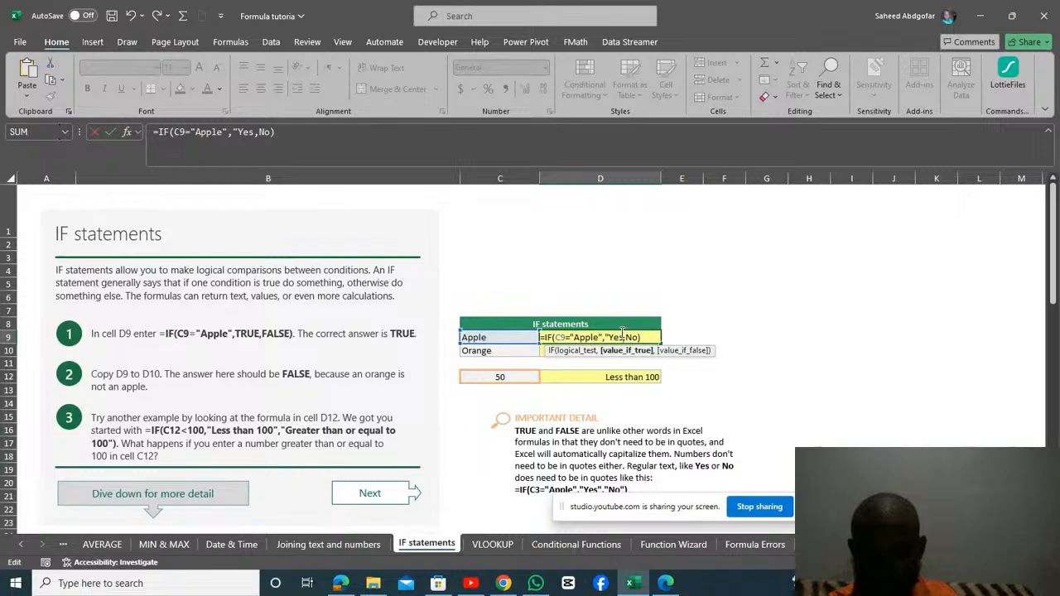
type("\"")
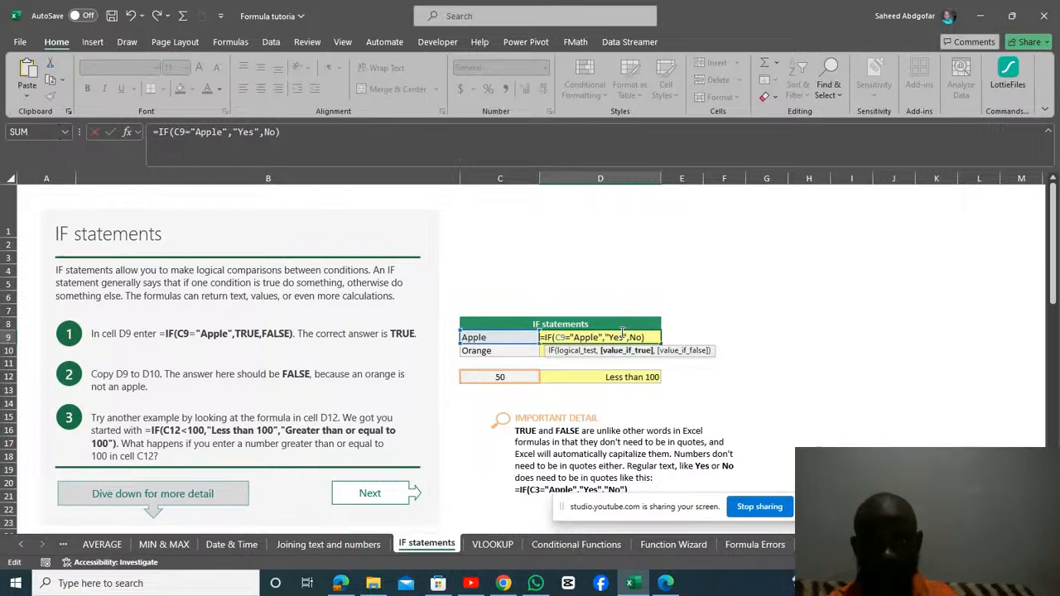
Enclose No in quotation marks in D9's IF formula and copy the finished formula down to D10.
key("Right")
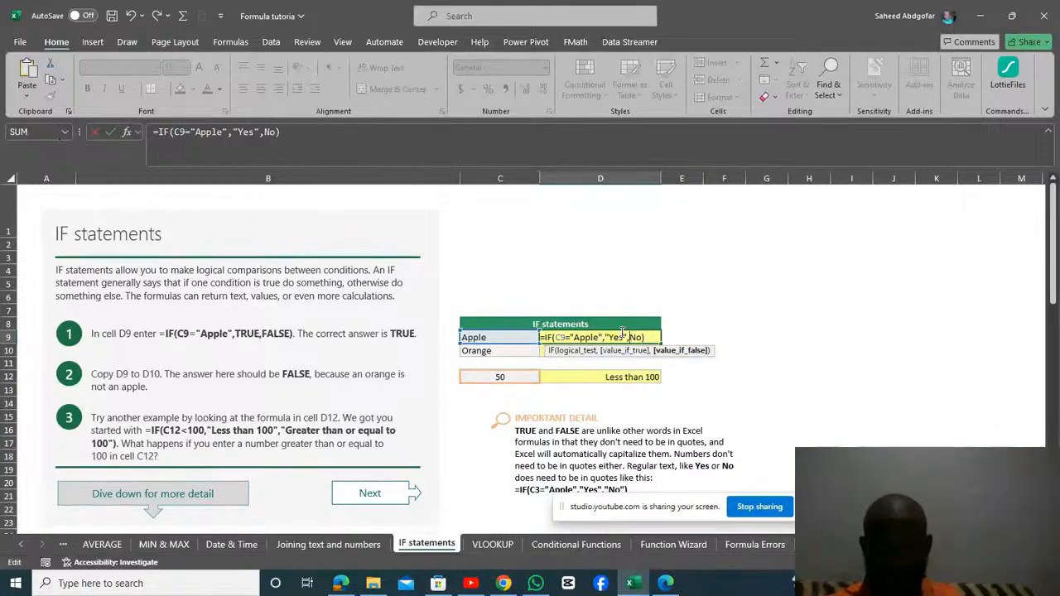
type("\"")
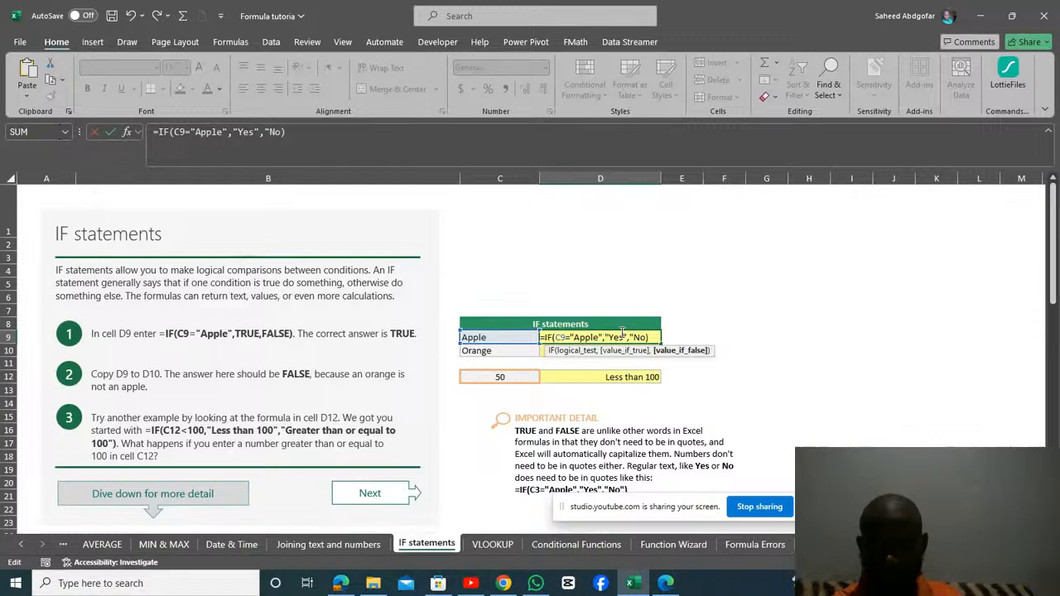
key("Right")
type("\"")
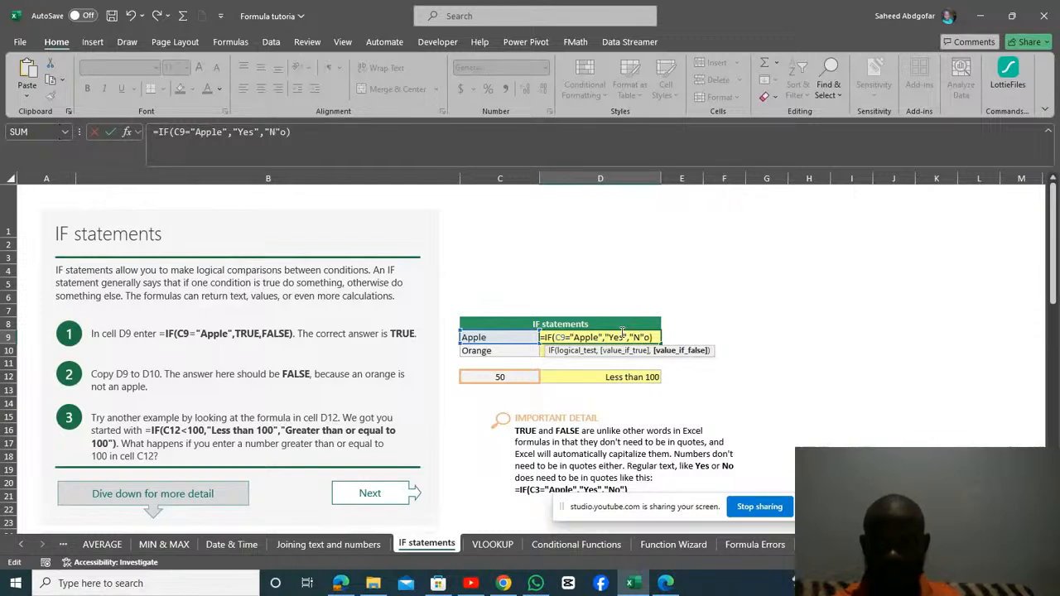
key("Delete")
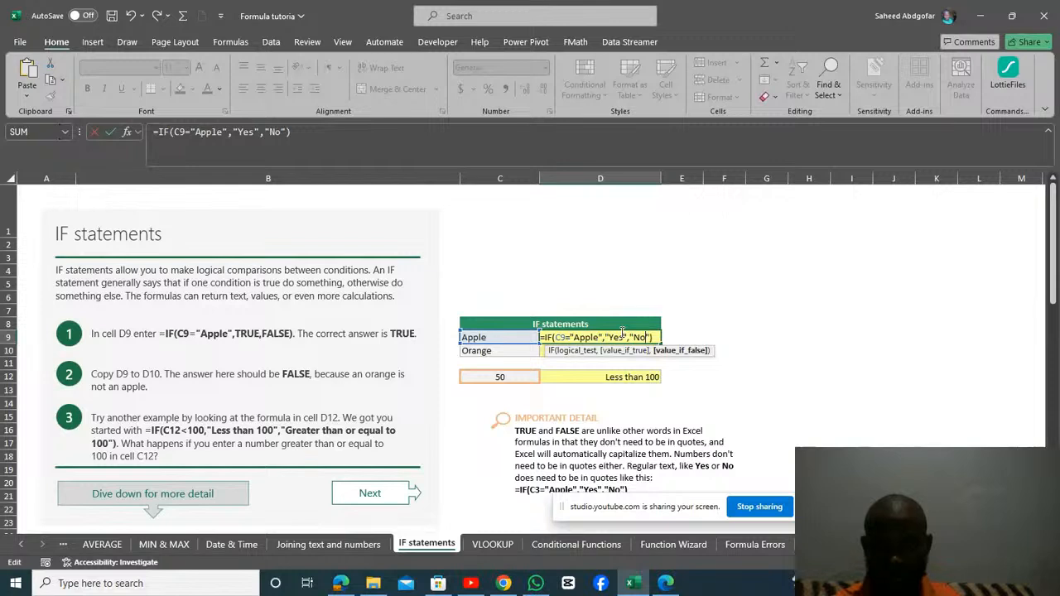
key("Return")
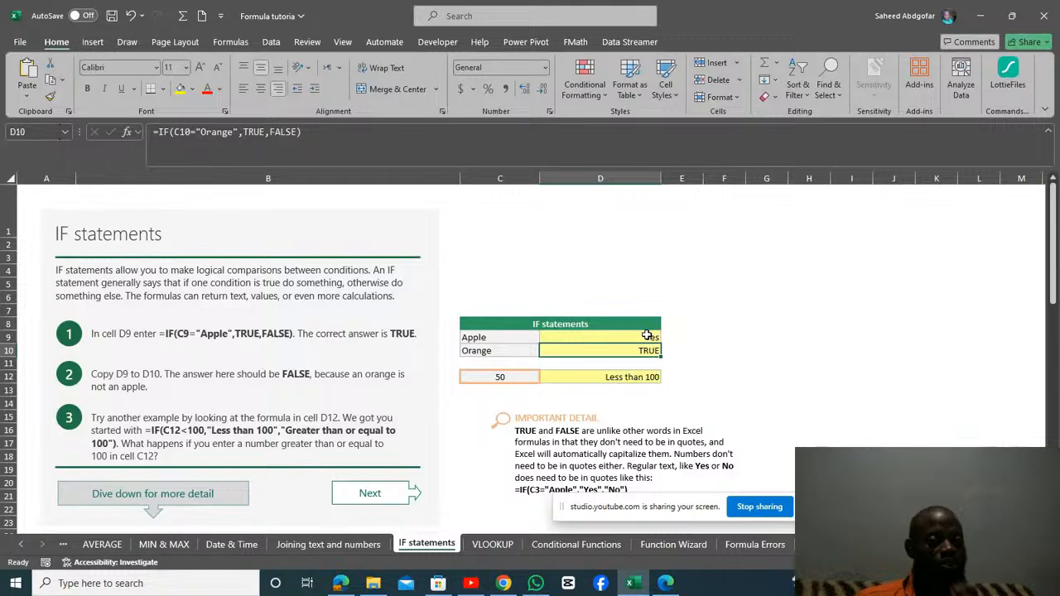
left_click(647, 335)
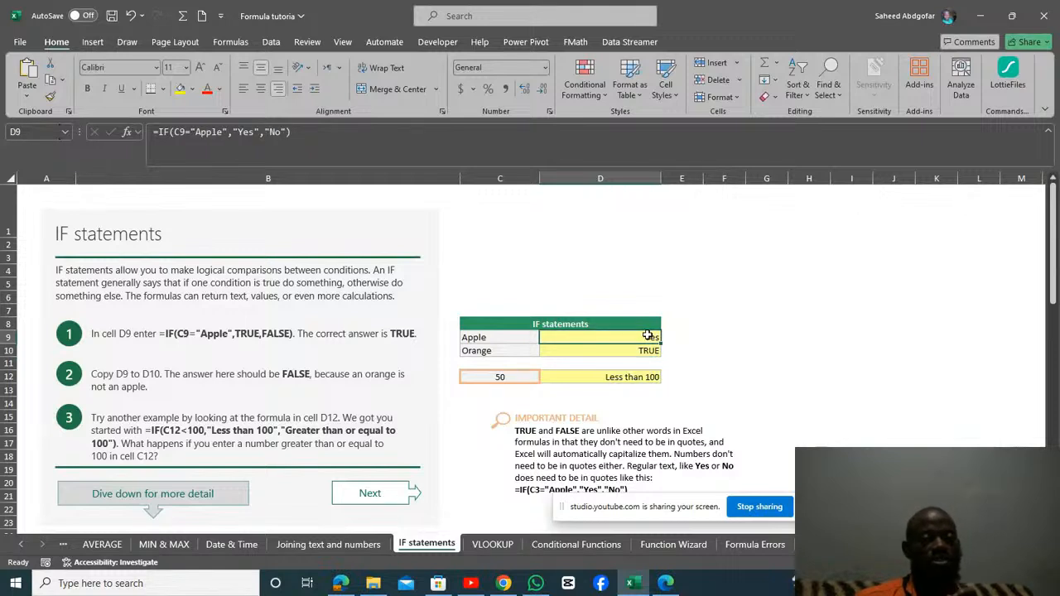
left_click_drag(658, 342, 659, 357)
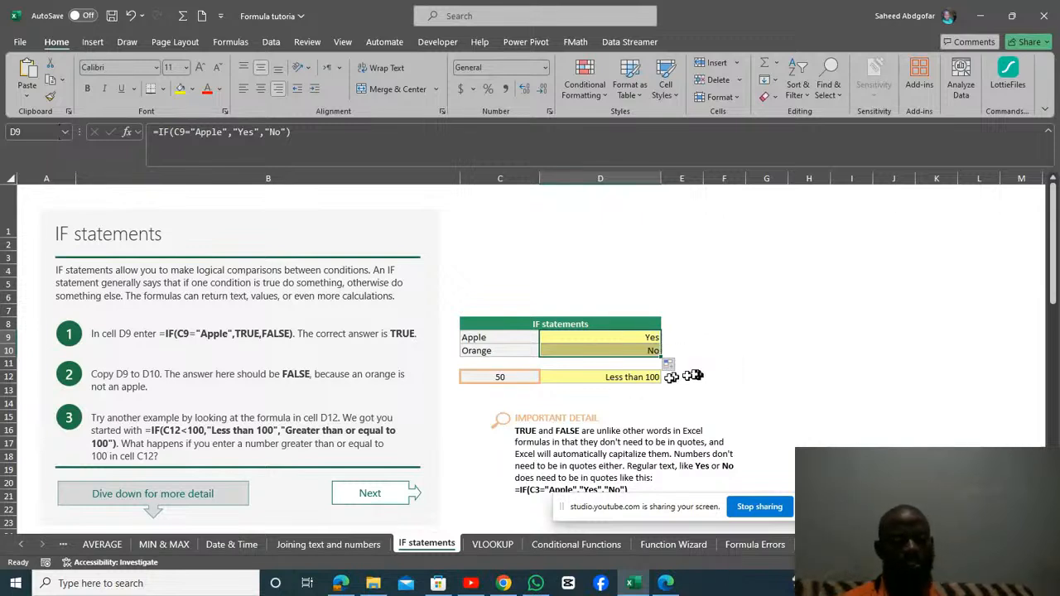
Check the IF formula in D12, and change the number it tests in C12 to 110.
left_click(554, 377)
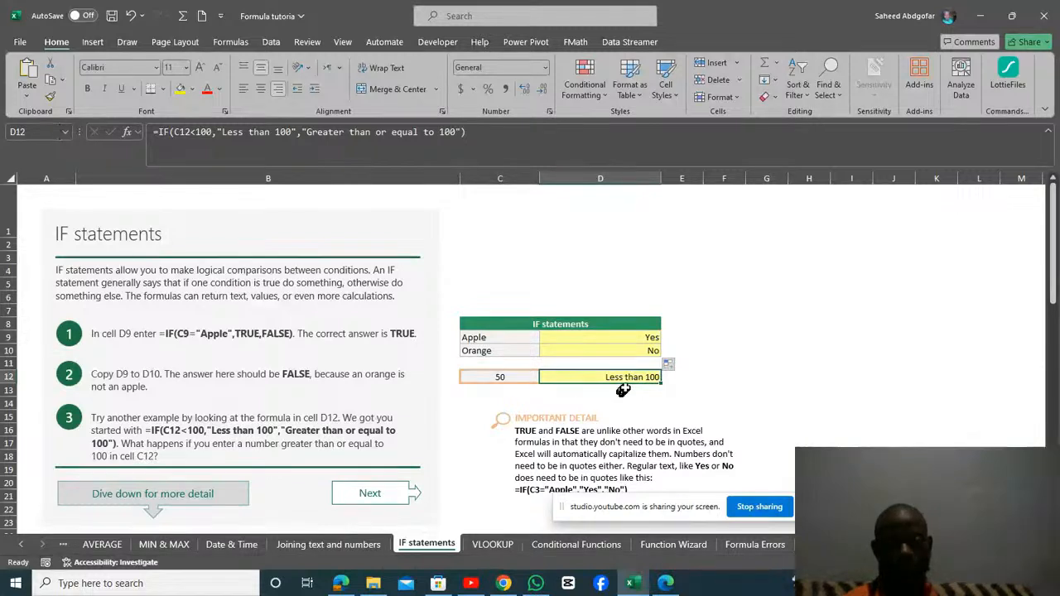
left_click(503, 377)
double_click(502, 377)
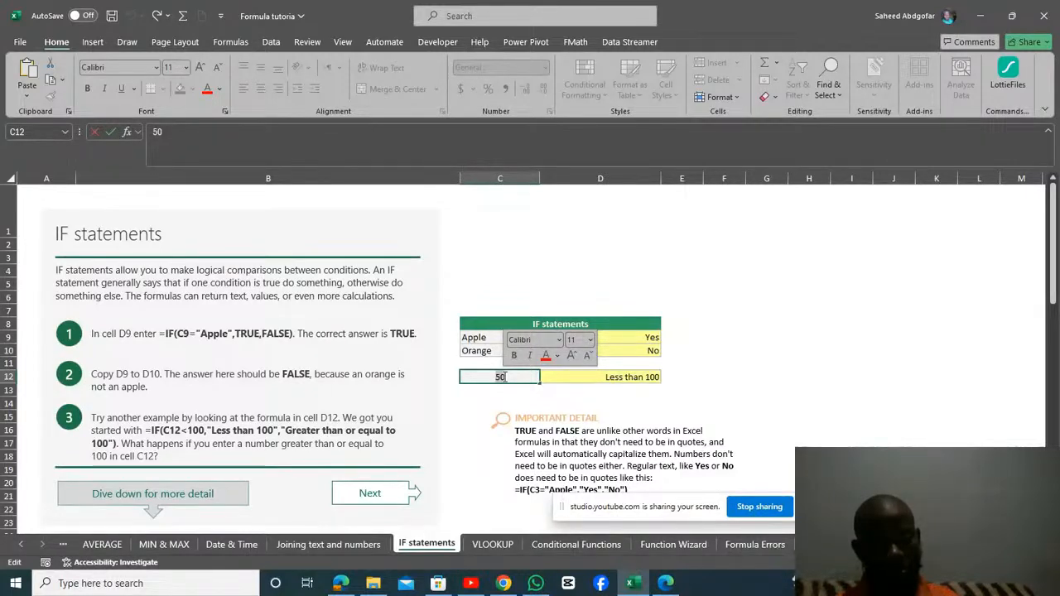
type("11")
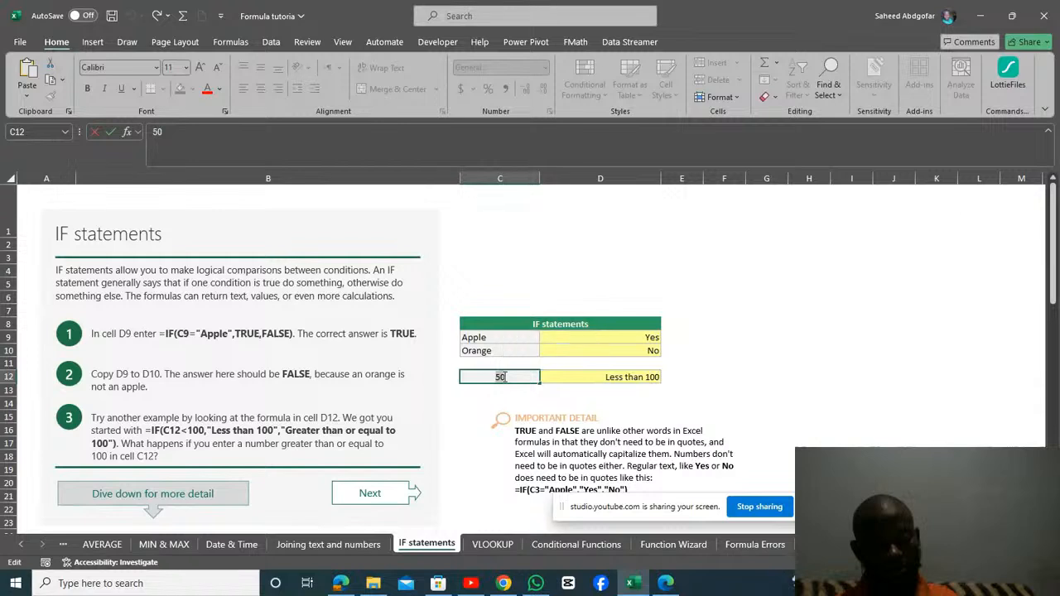
type("0")
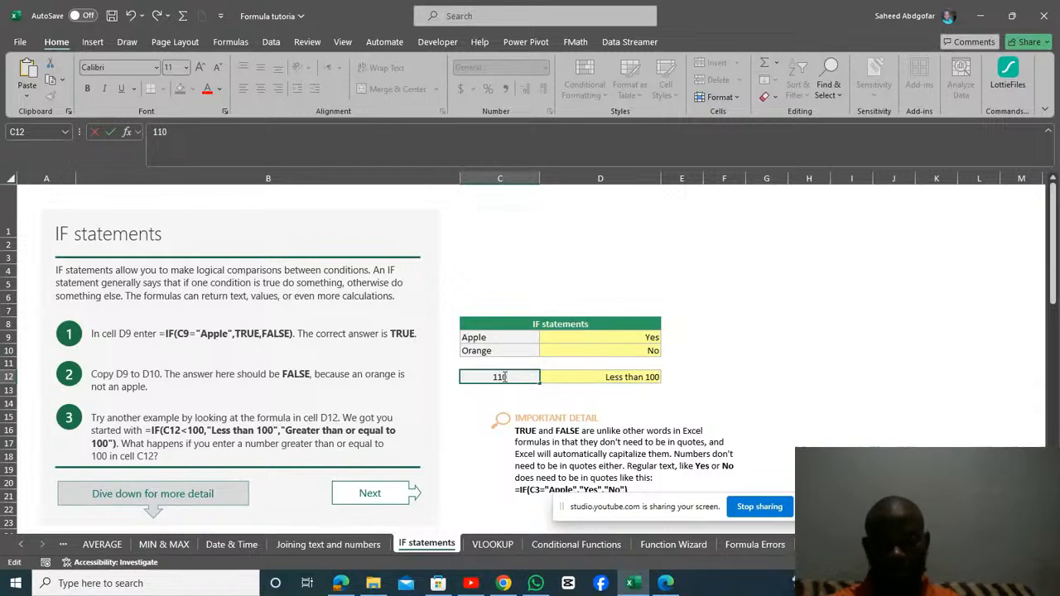
key("Return")
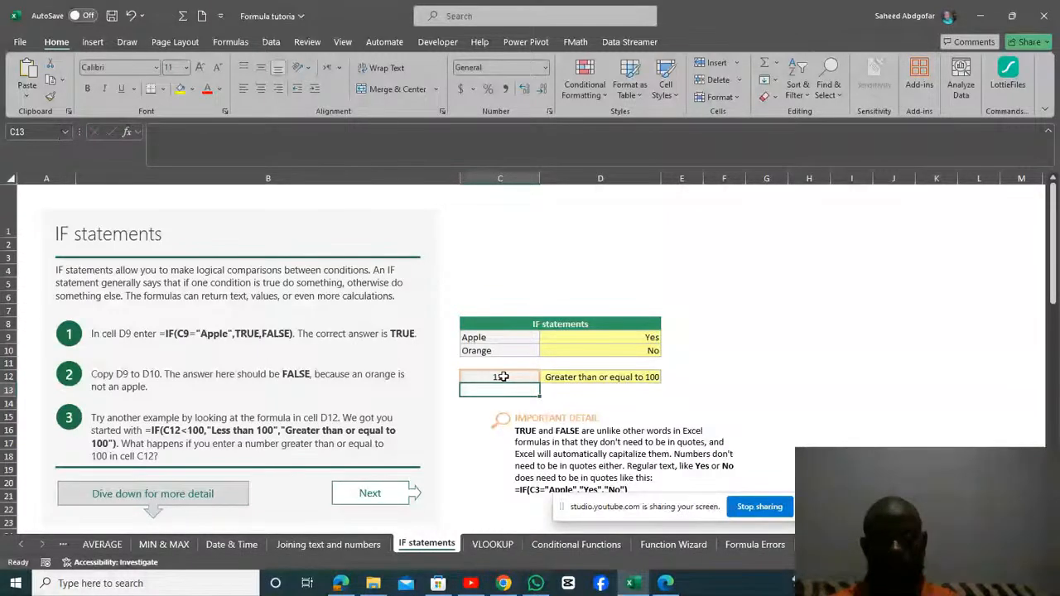
Examine D12's IF formula, including its "Less than 100" and "Greater than or equal to 100" results, without changing it.
left_click(625, 381)
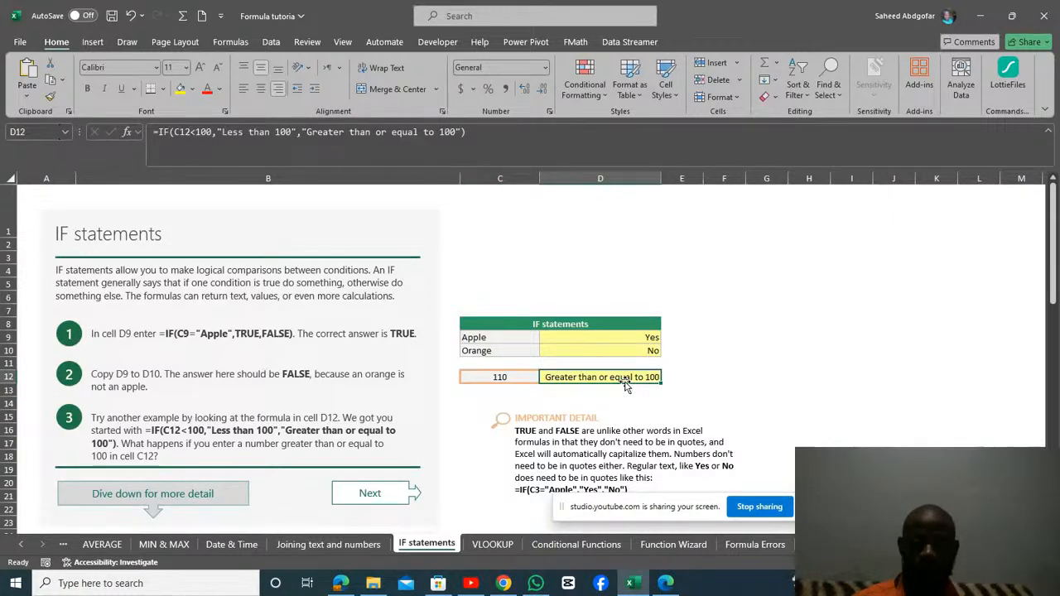
double_click(626, 383)
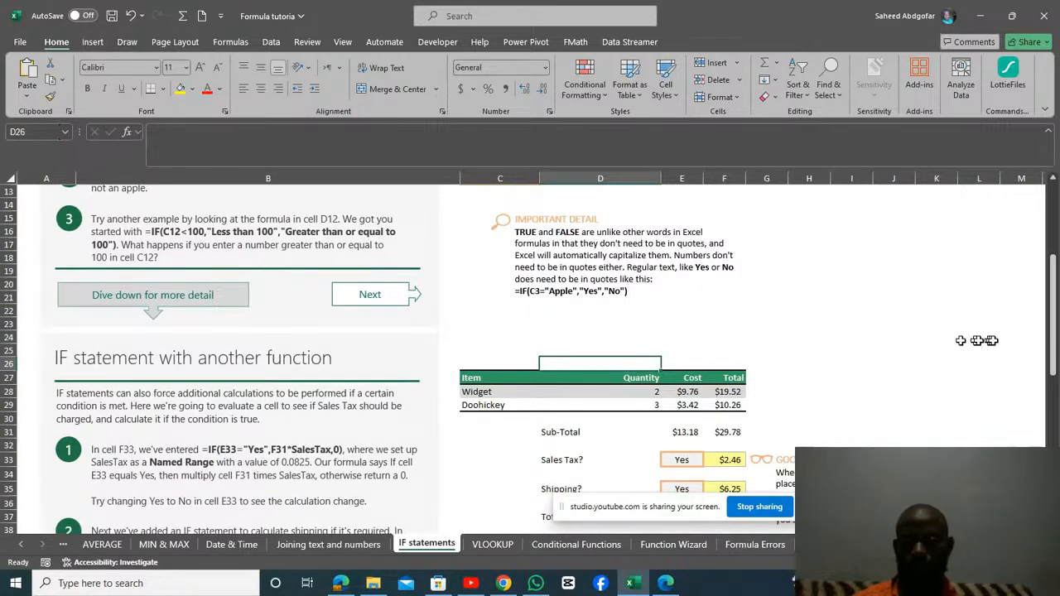
left_click_drag(1051, 340, 1052, 285)
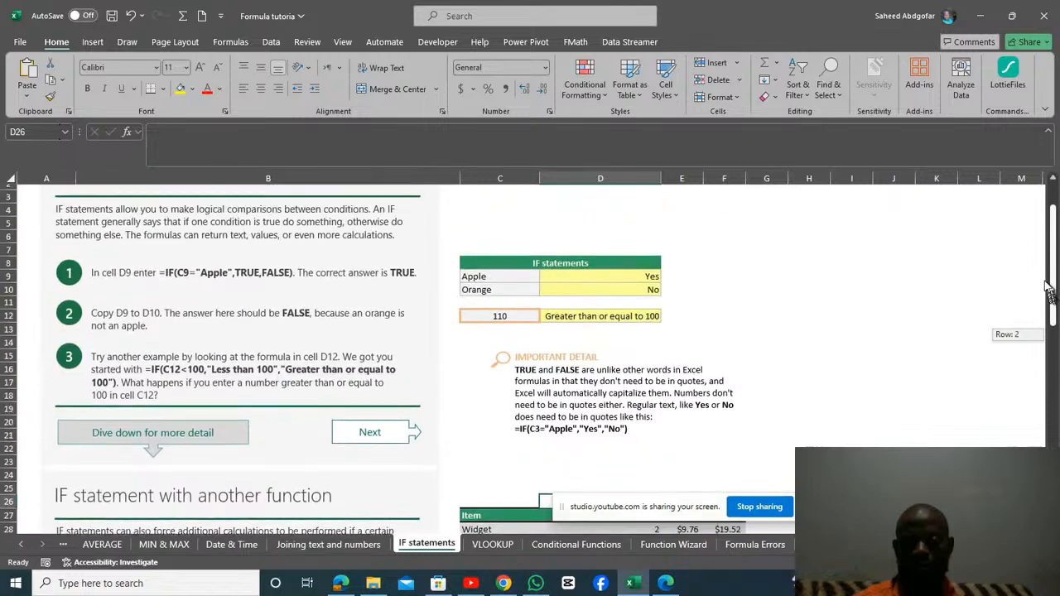
double_click(638, 329)
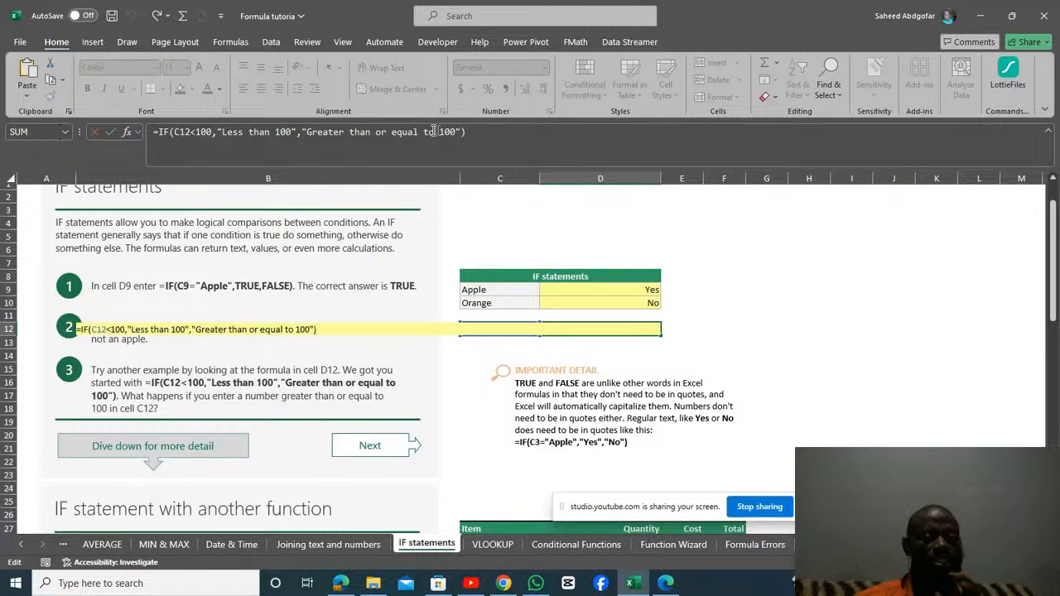
key("Return")
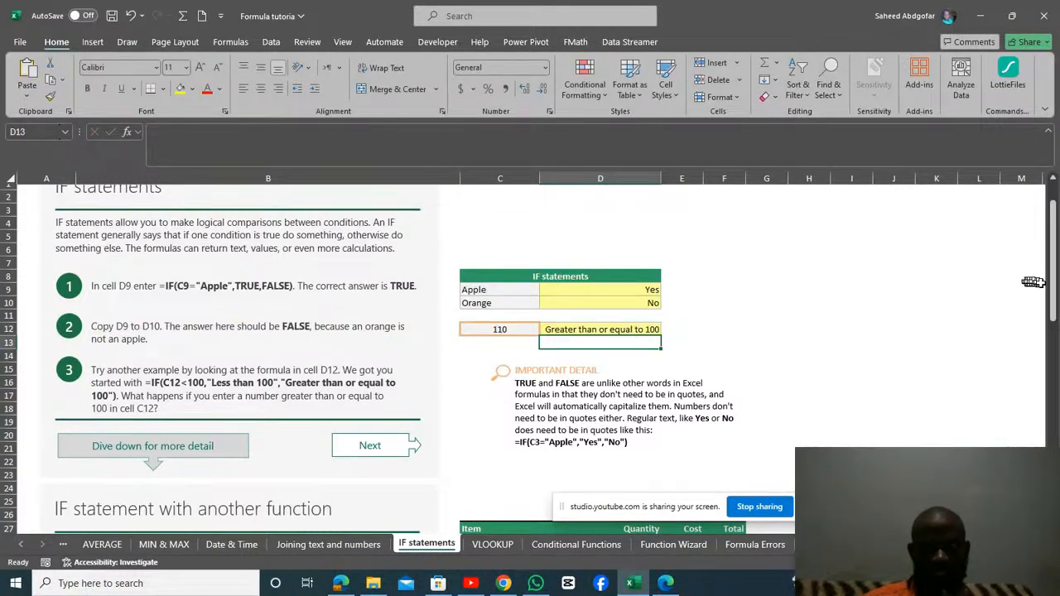
In the "IF statement with another function" section, examine the Sales Tax formula in F33 and the Sub-Total formula in F31.
left_click_drag(1052, 288, 1057, 335)
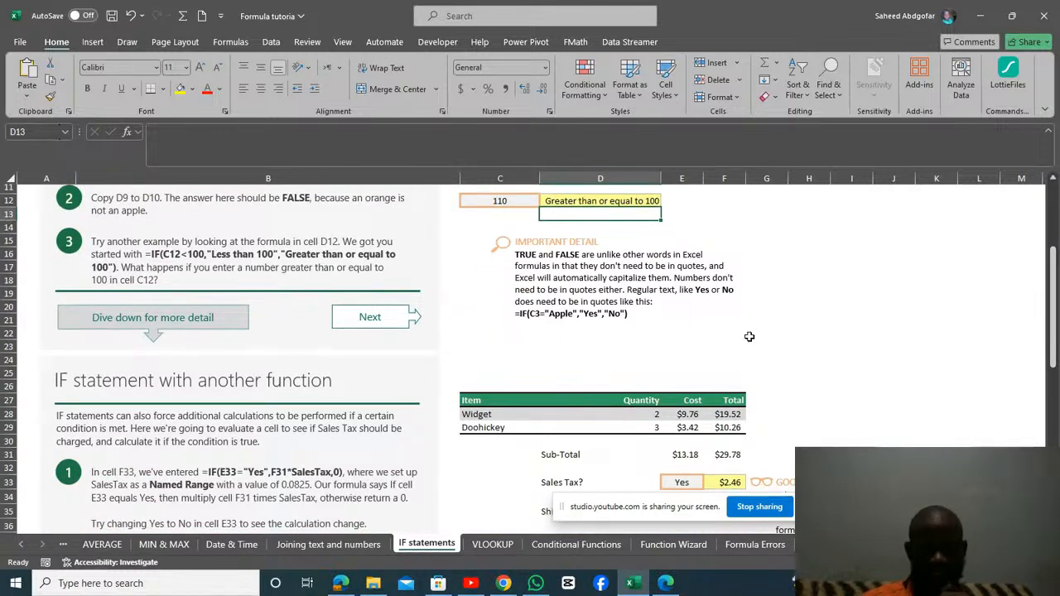
left_click_drag(1056, 317, 1057, 361)
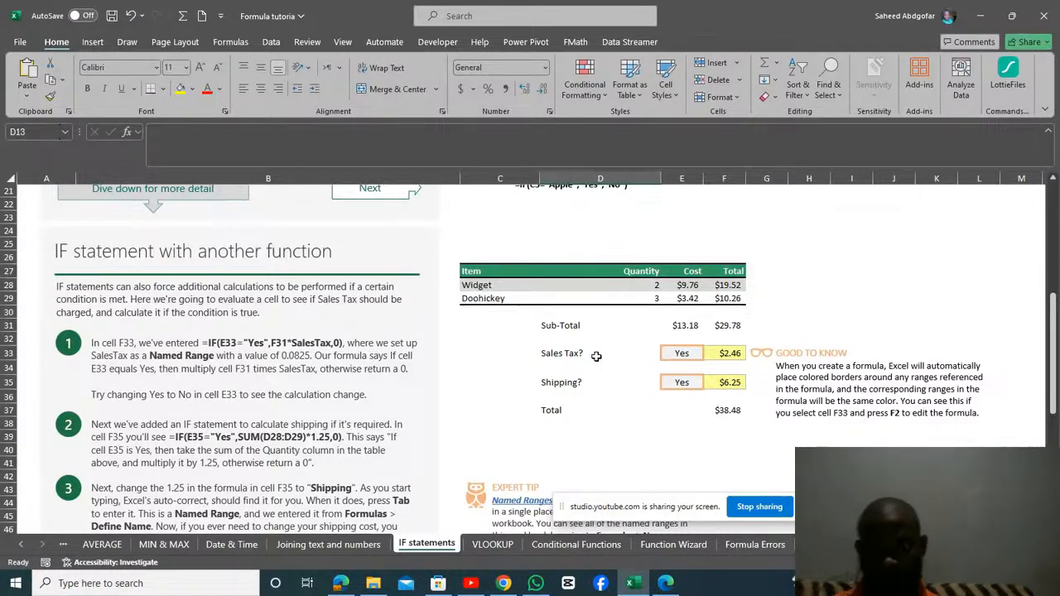
left_click(724, 354)
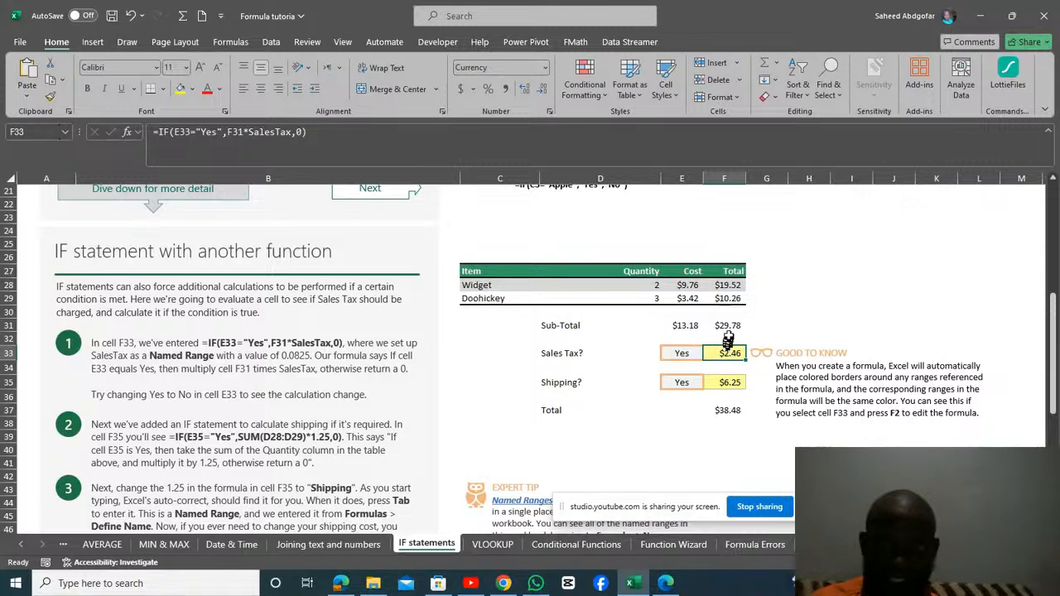
right_click(729, 327)
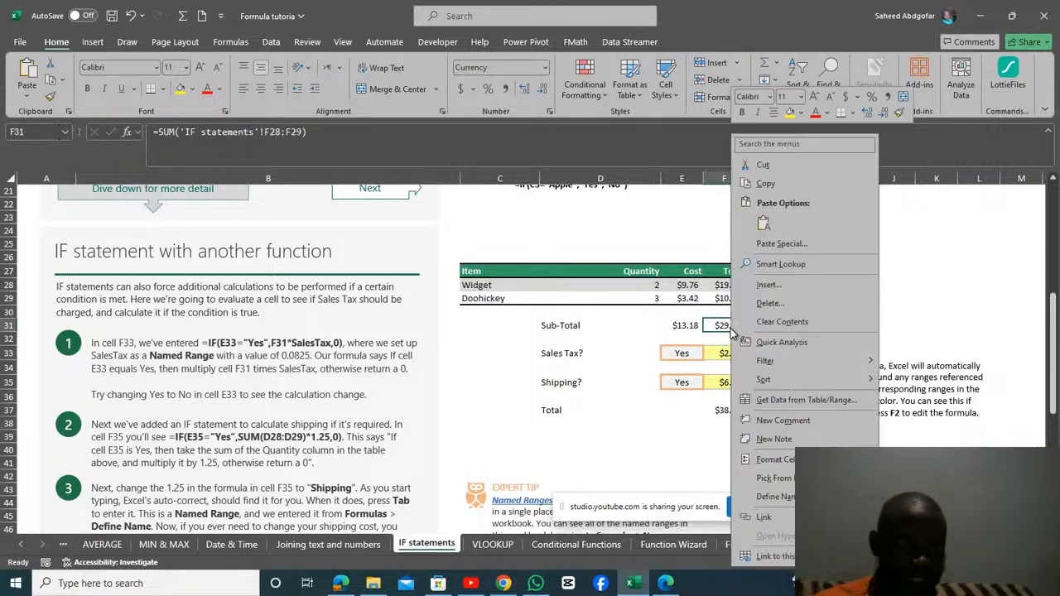
left_click(620, 403)
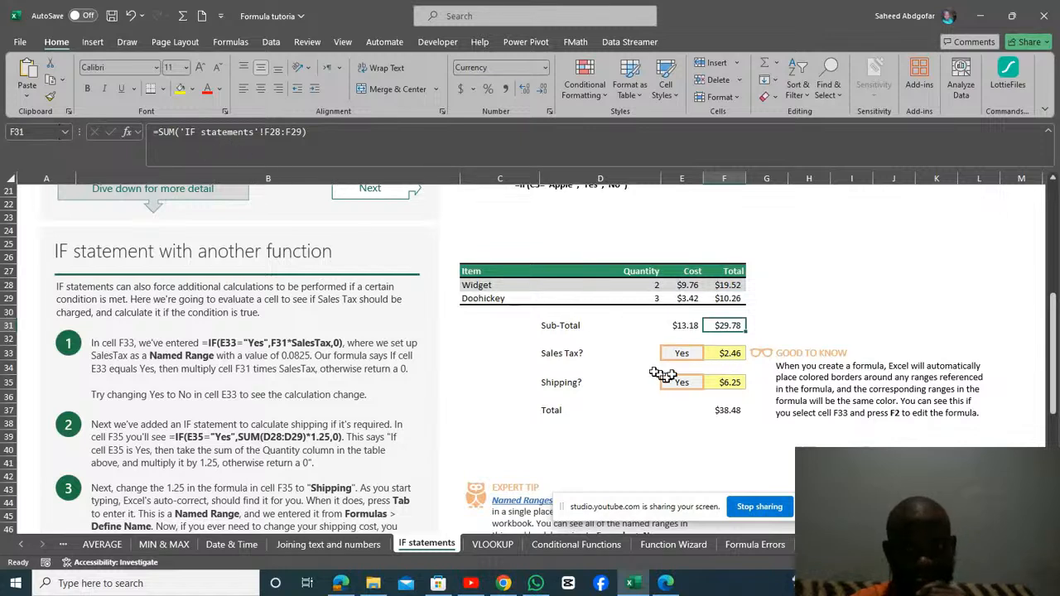
Look up the SalesTax named range used by F33 in the Name Manager and select its entry.
left_click(726, 358)
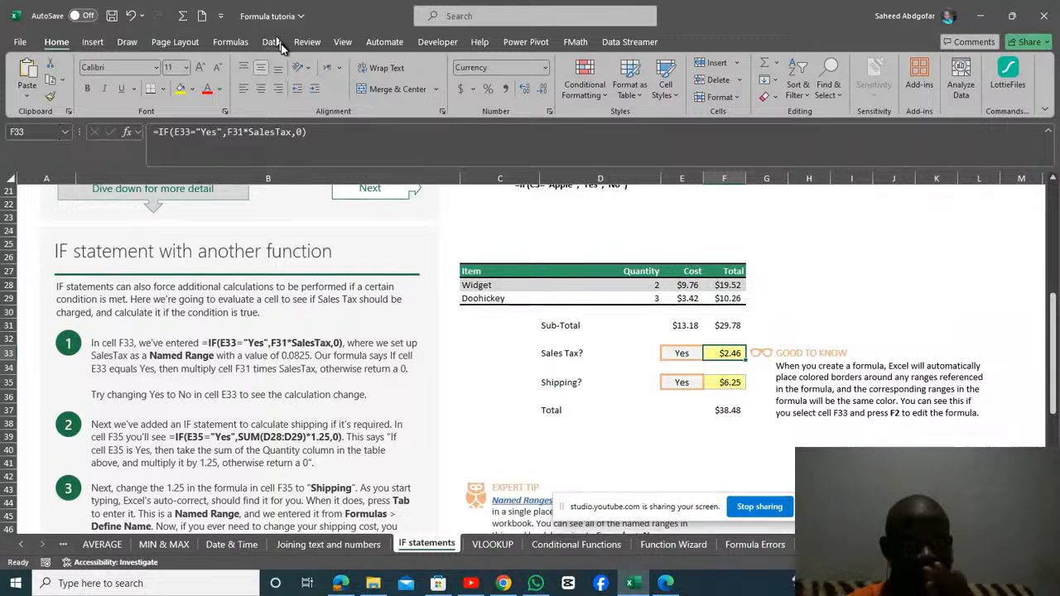
left_click(230, 42)
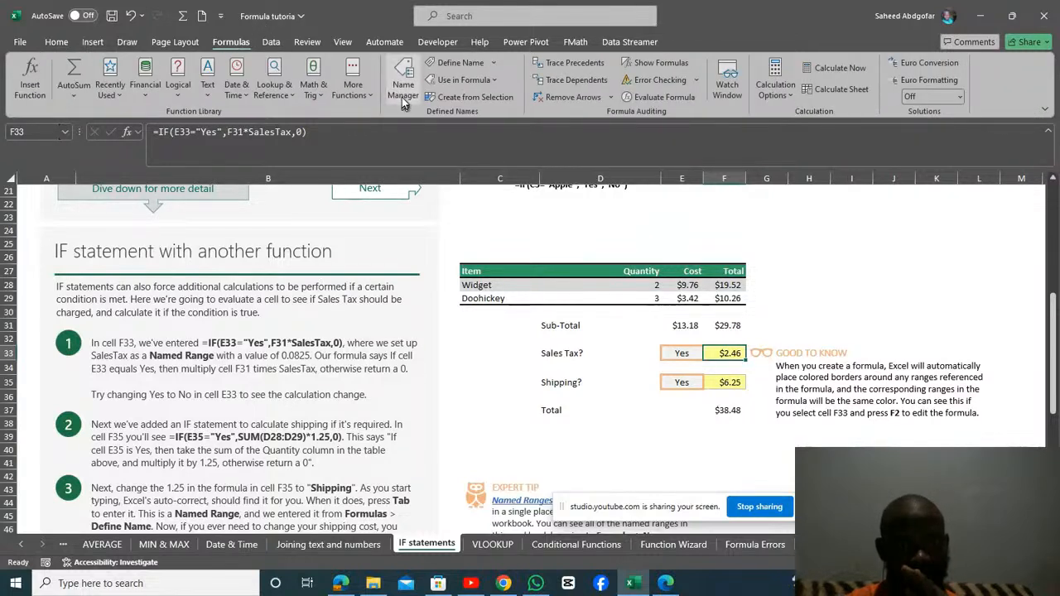
left_click(401, 90)
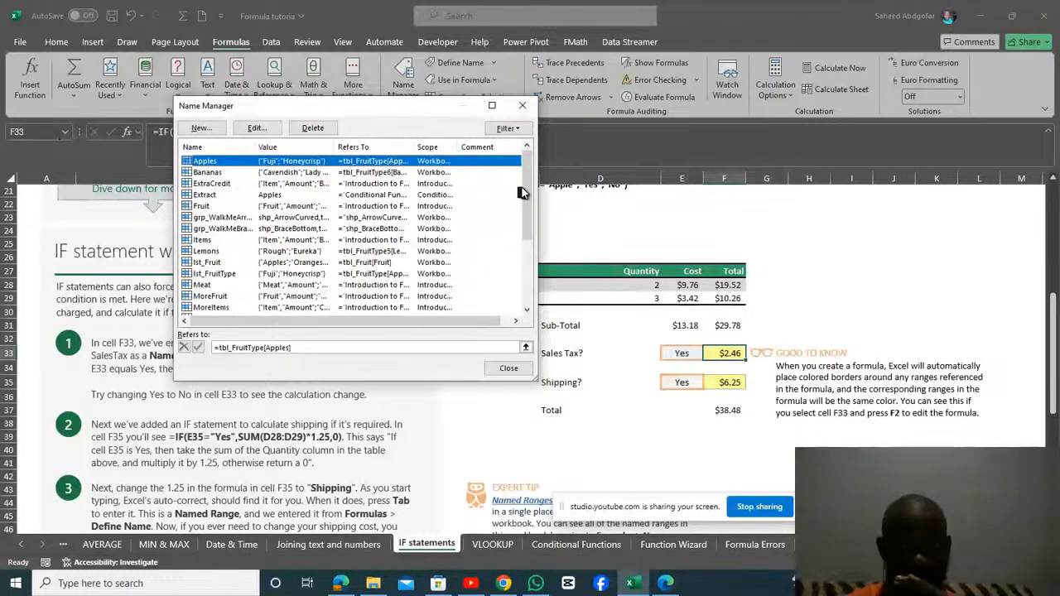
left_click_drag(525, 189, 528, 212)
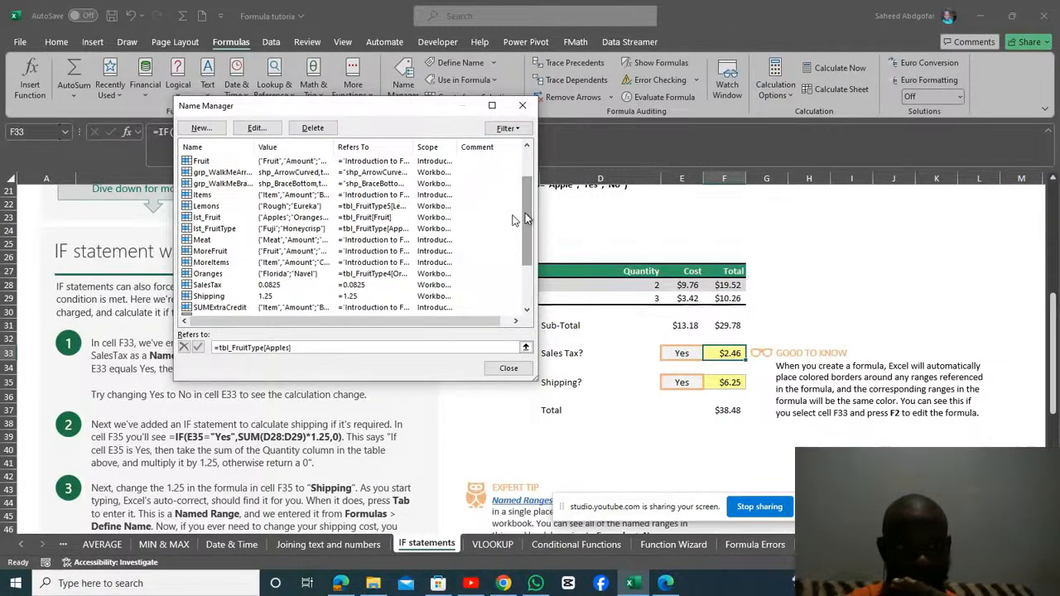
left_click(188, 287)
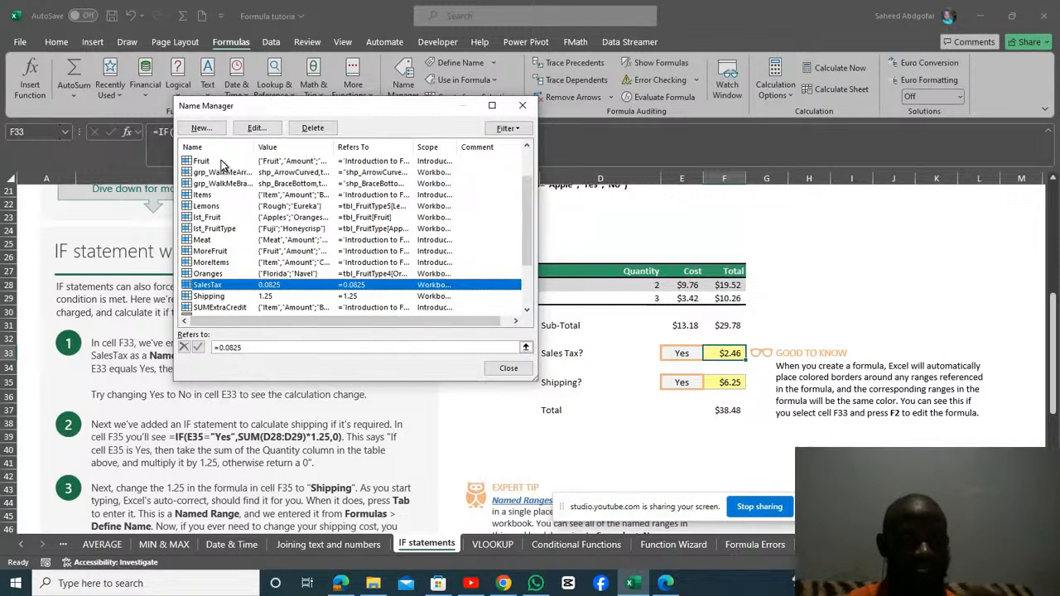
Check the SalesTax entry's reference and the New Name dialog without creating a name, and close the Name Manager.
left_click(259, 347)
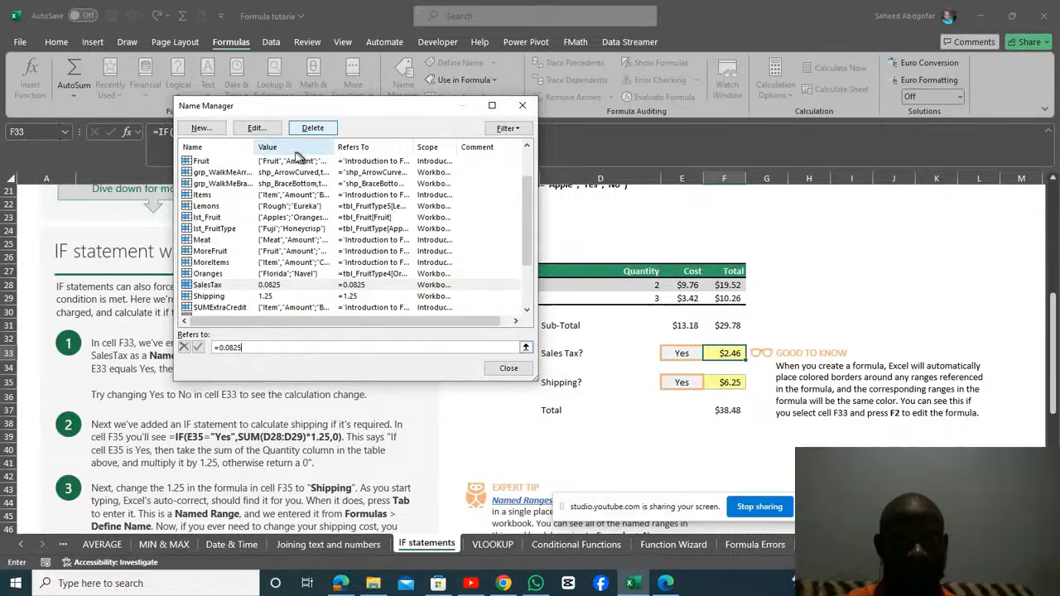
left_click(215, 130)
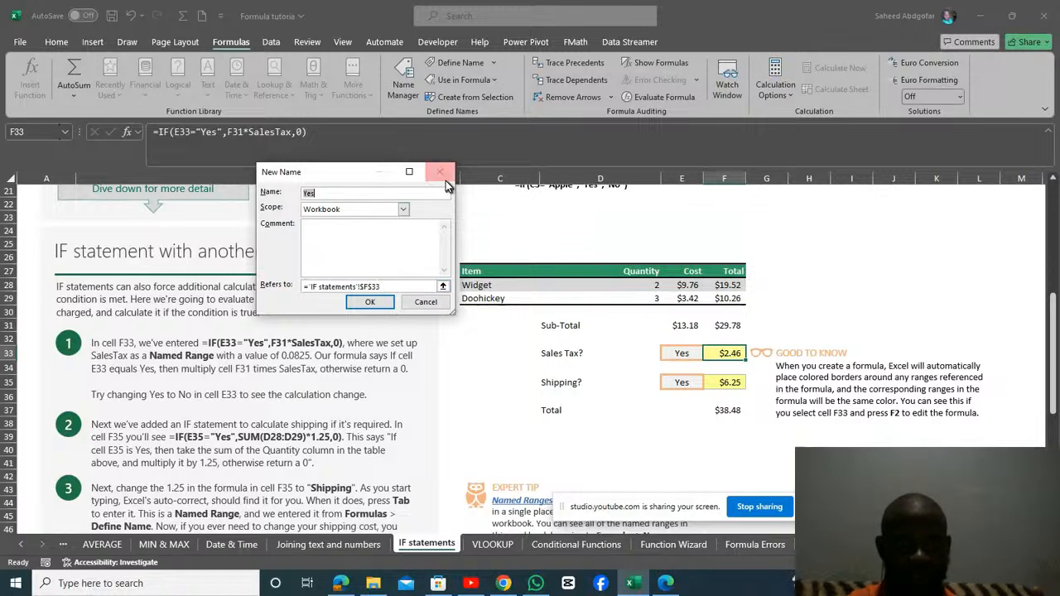
left_click(428, 303)
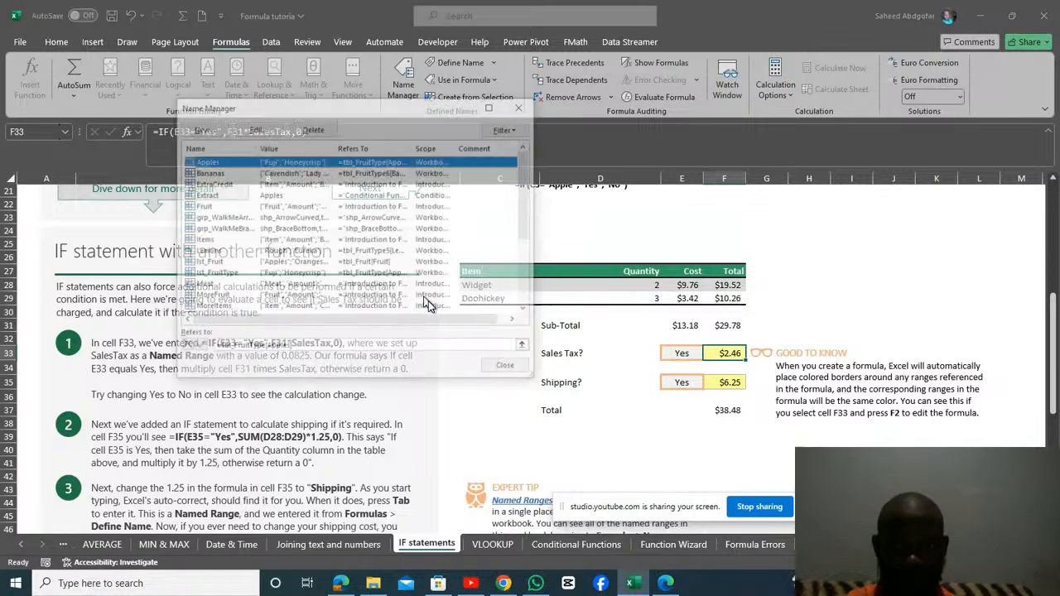
left_click(524, 106)
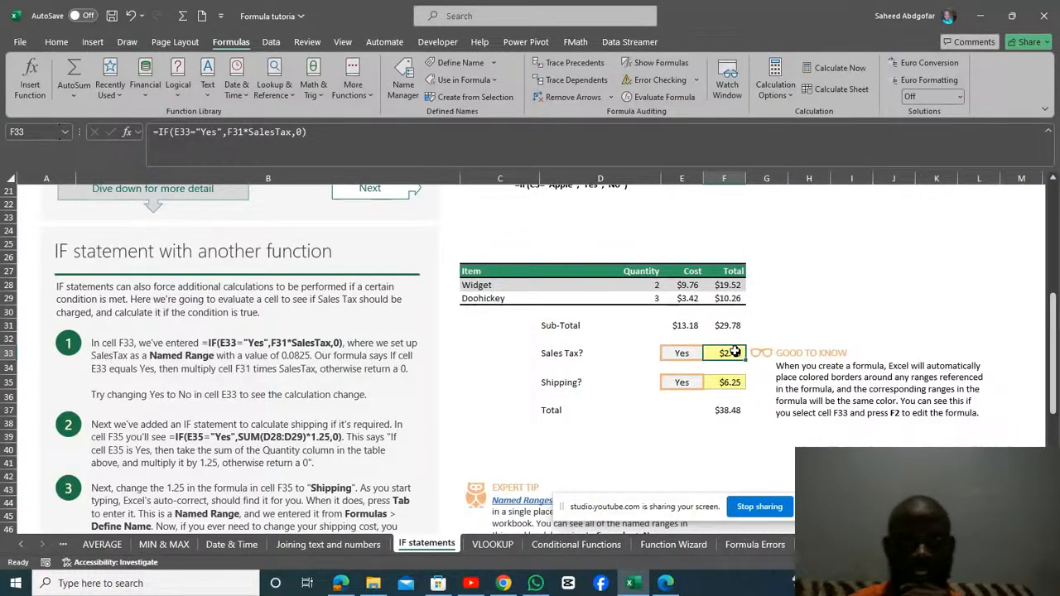
Examine the choices offered for Sales Tax in E33 and for Shipping in E35 without changing either.
left_click(683, 356)
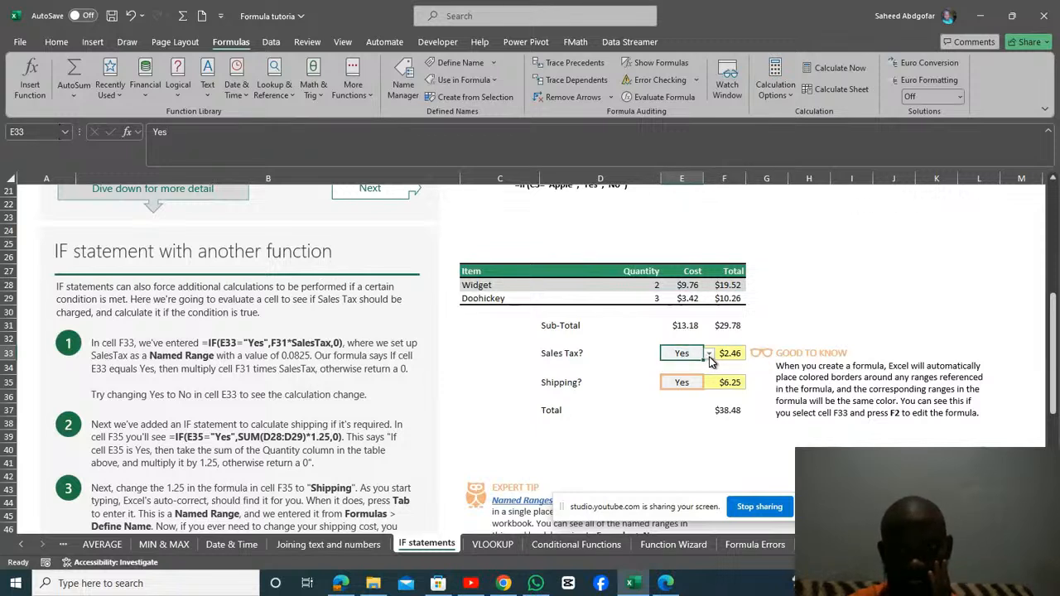
left_click(709, 361)
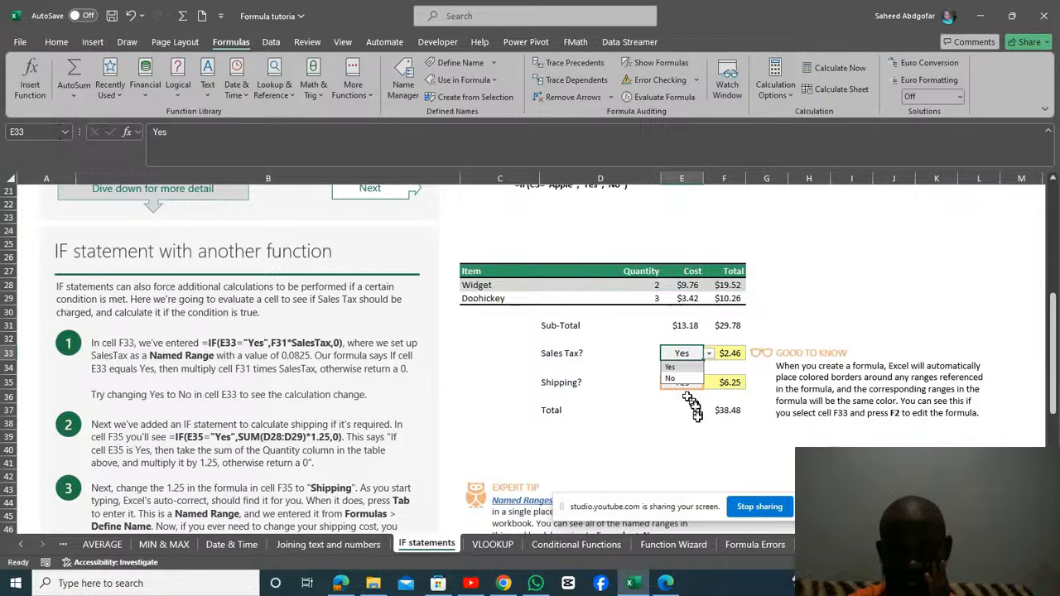
left_click(698, 420)
left_click(692, 382)
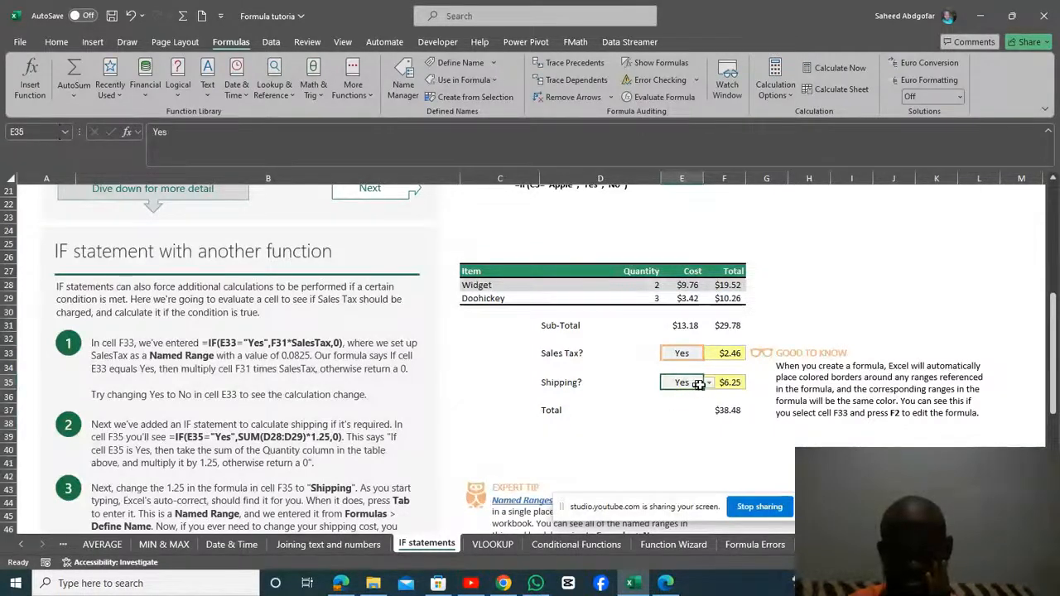
left_click(709, 384)
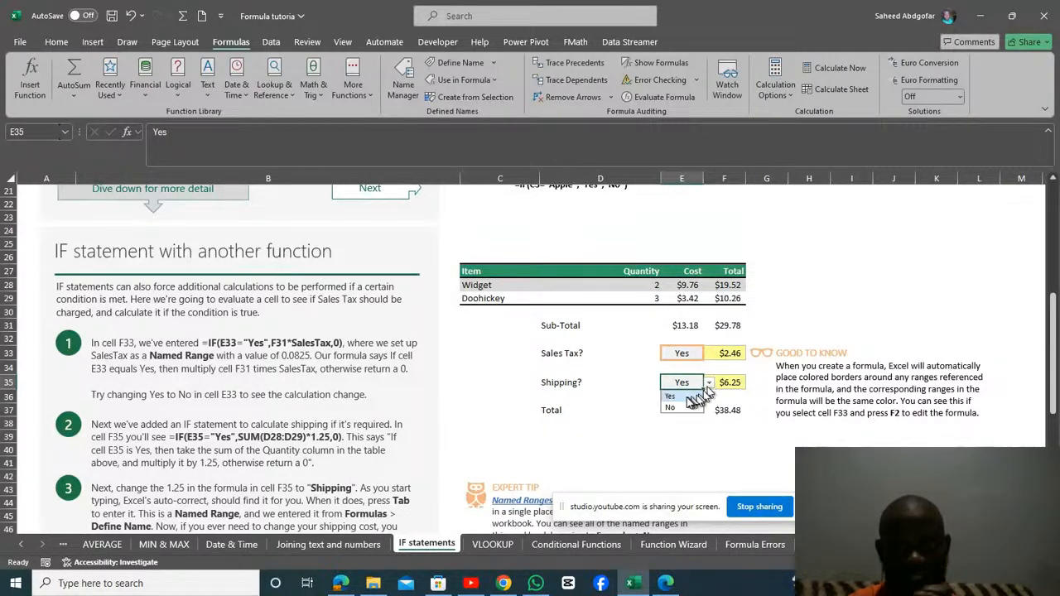
Set the Sales Tax choice in E33 to No and check the IF formula in F33.
left_click(692, 353)
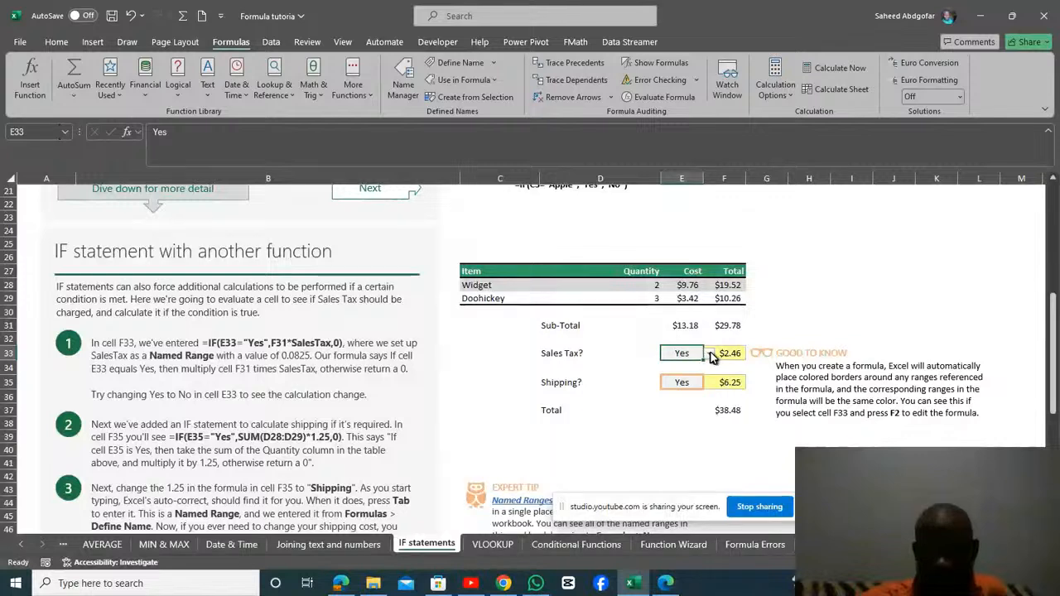
left_click(710, 354)
left_click(687, 379)
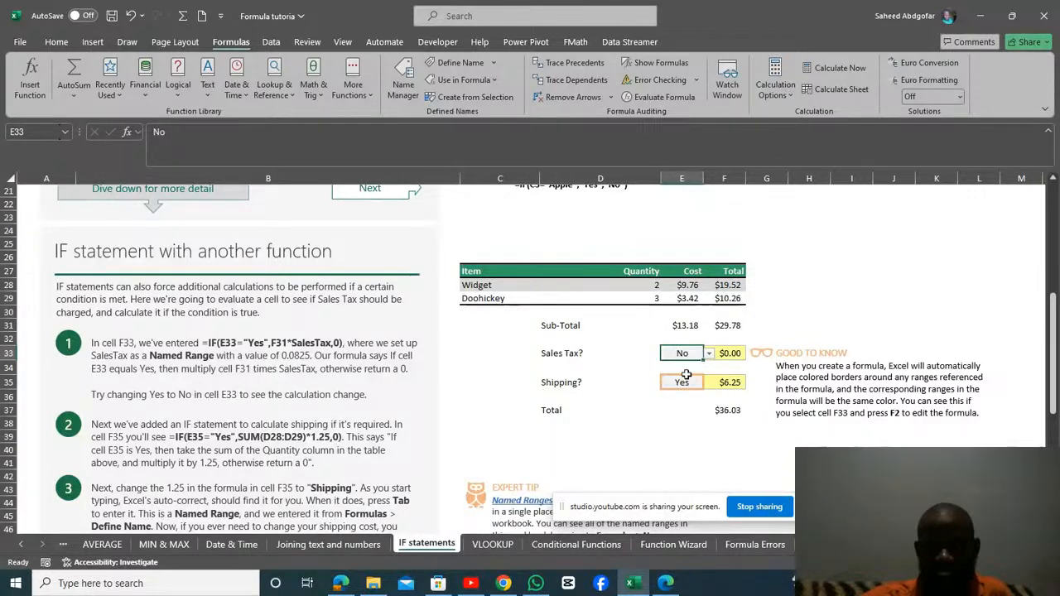
left_click(735, 352)
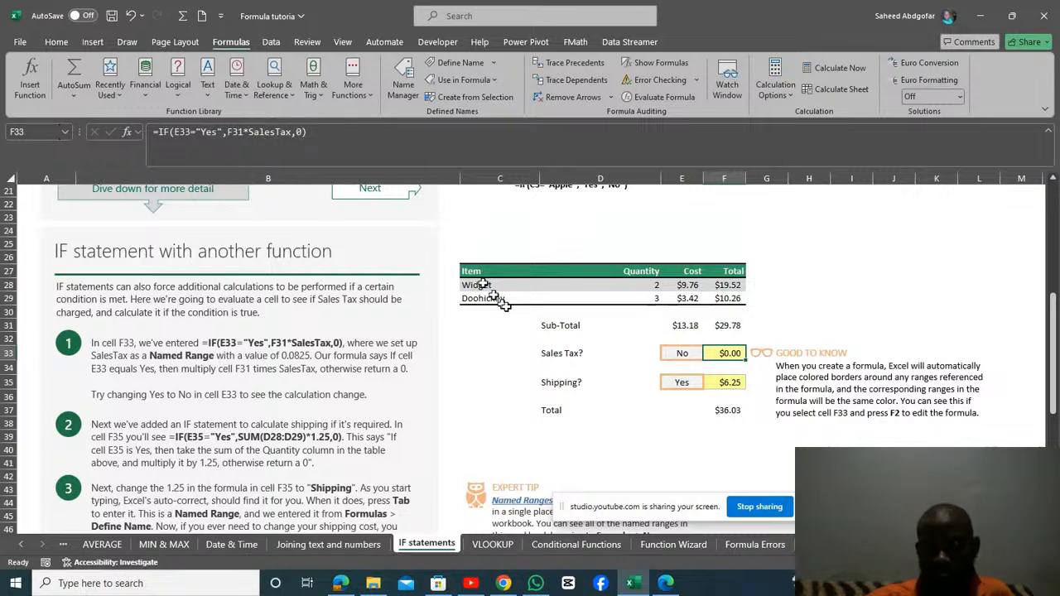
Set the Shipping choice in E35 to No.
left_click(689, 384)
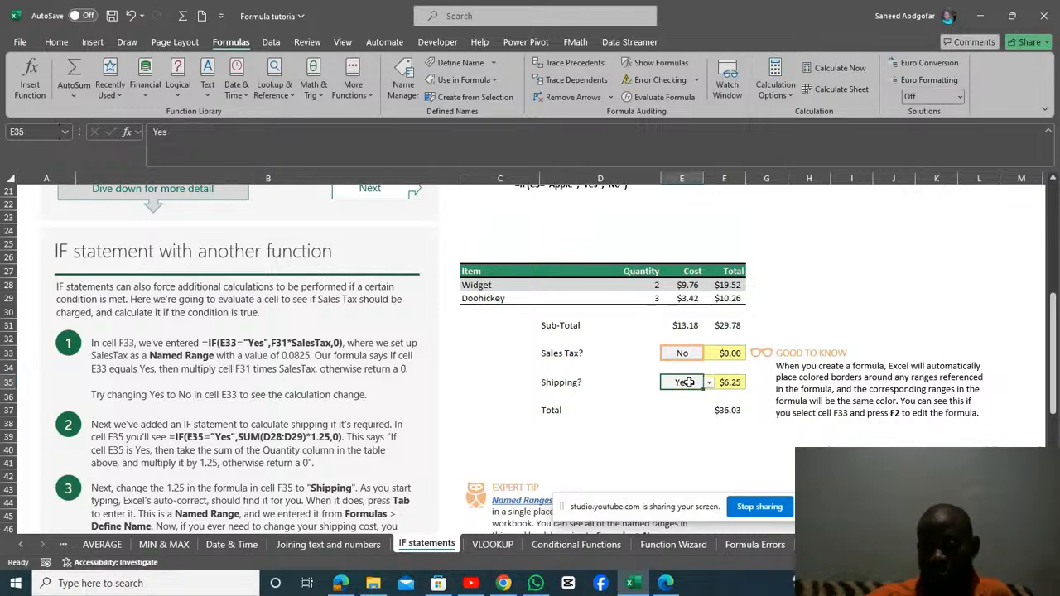
left_click(708, 385)
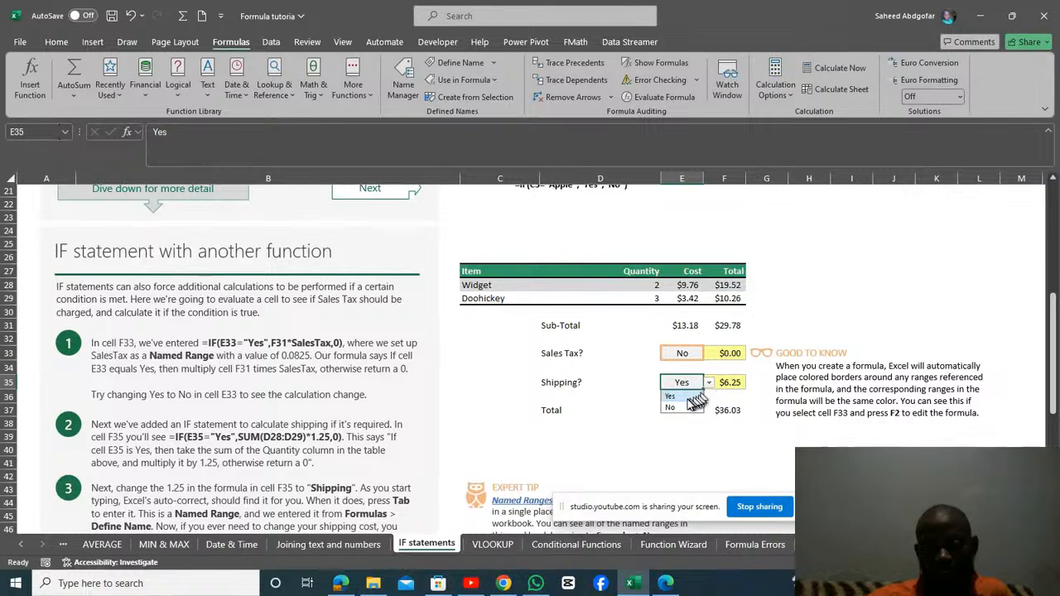
left_click(682, 409)
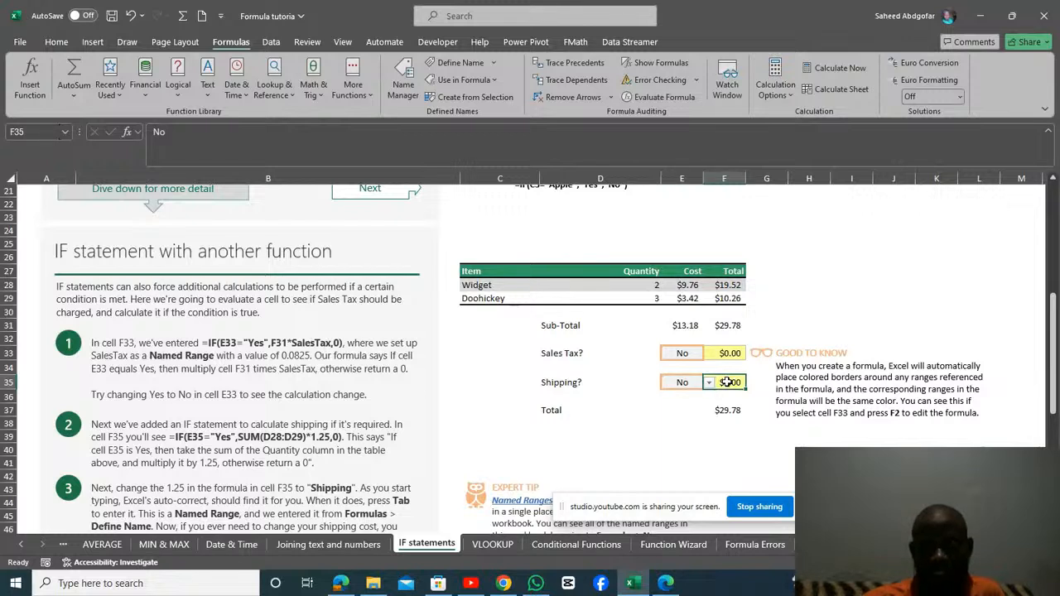
Examine the Shipping formula in F35 and its 1.25 multiplier, undoing the stray F33 reference, and compare it with the Sales Tax formula in F33.
left_click(725, 382)
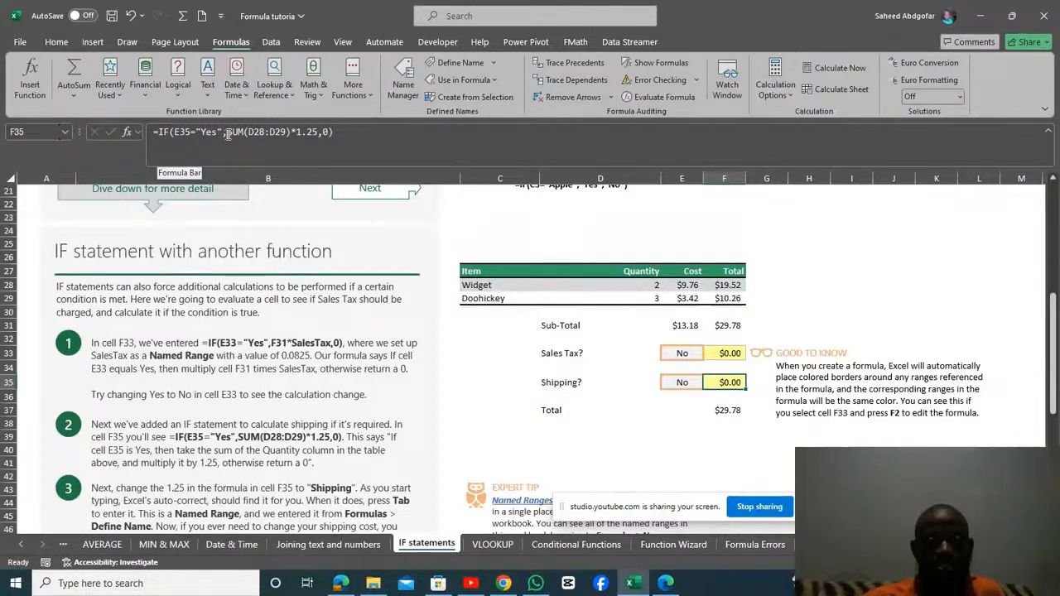
left_click(313, 133)
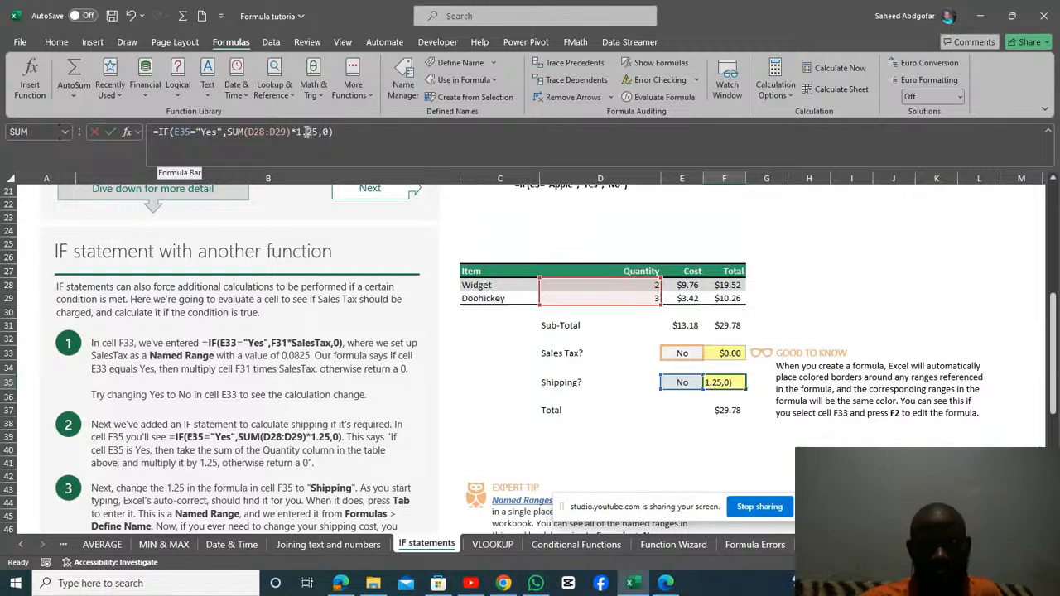
left_click(307, 133)
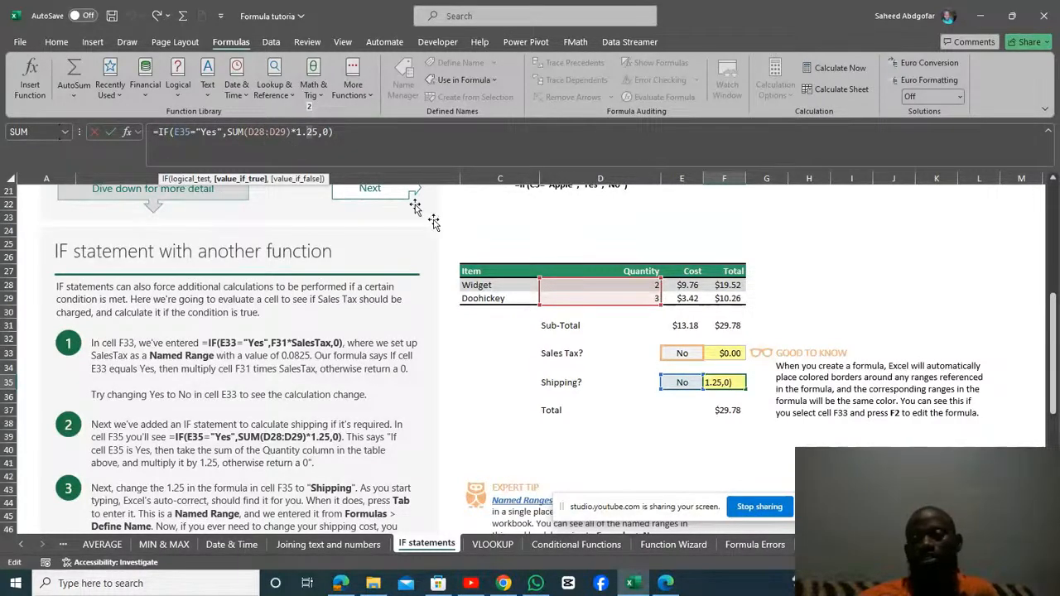
left_click(725, 354)
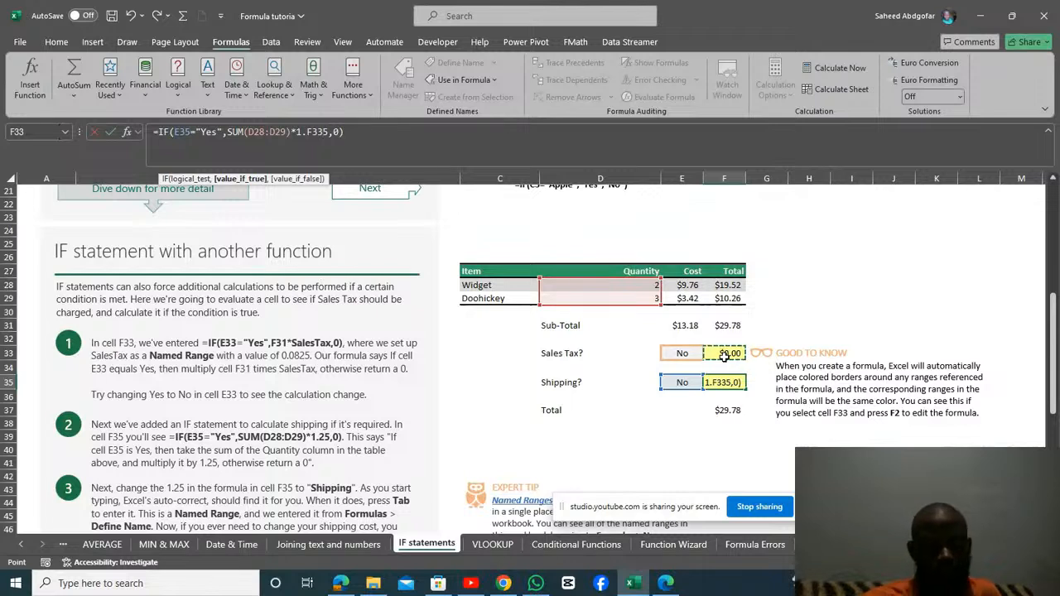
key("ctrl+z")
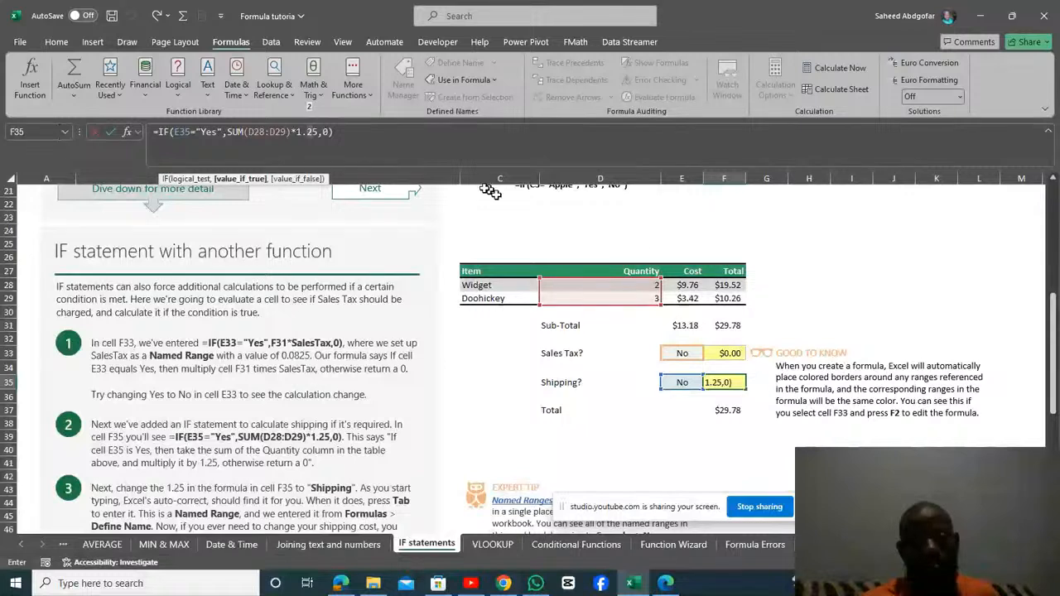
left_click(415, 142)
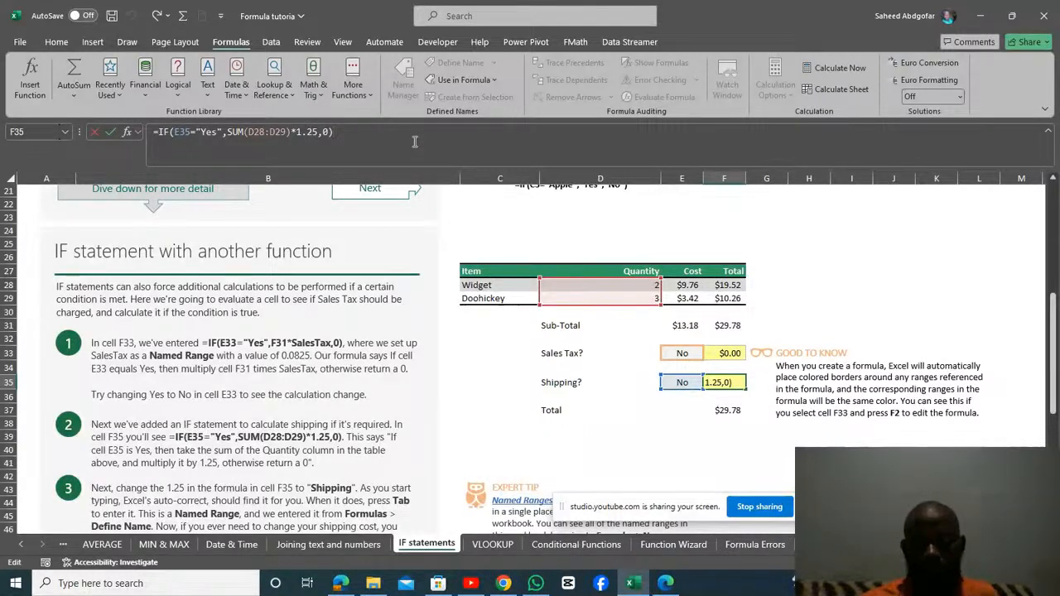
key("Return")
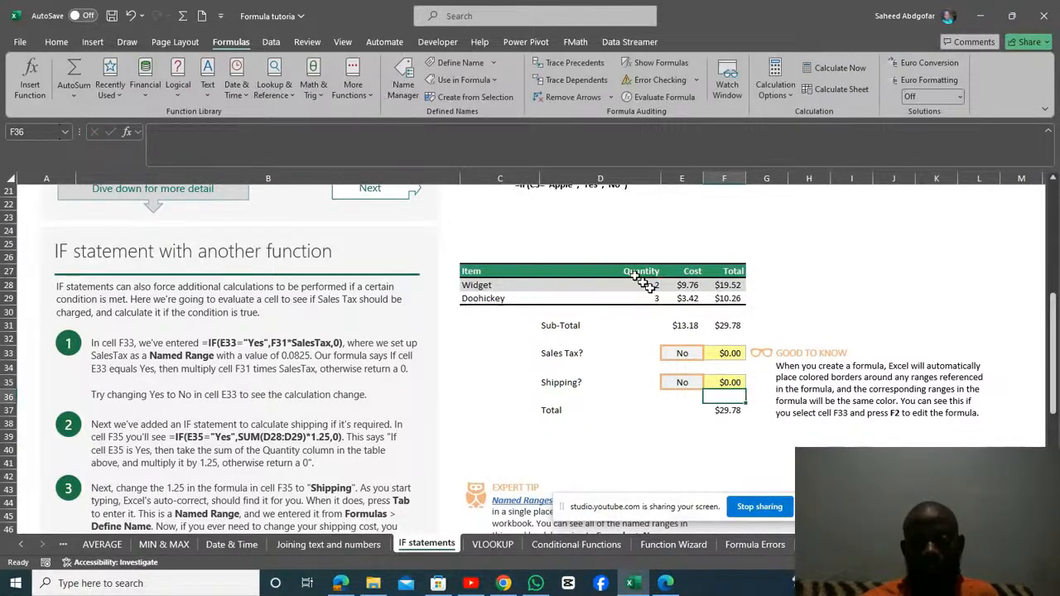
left_click(725, 354)
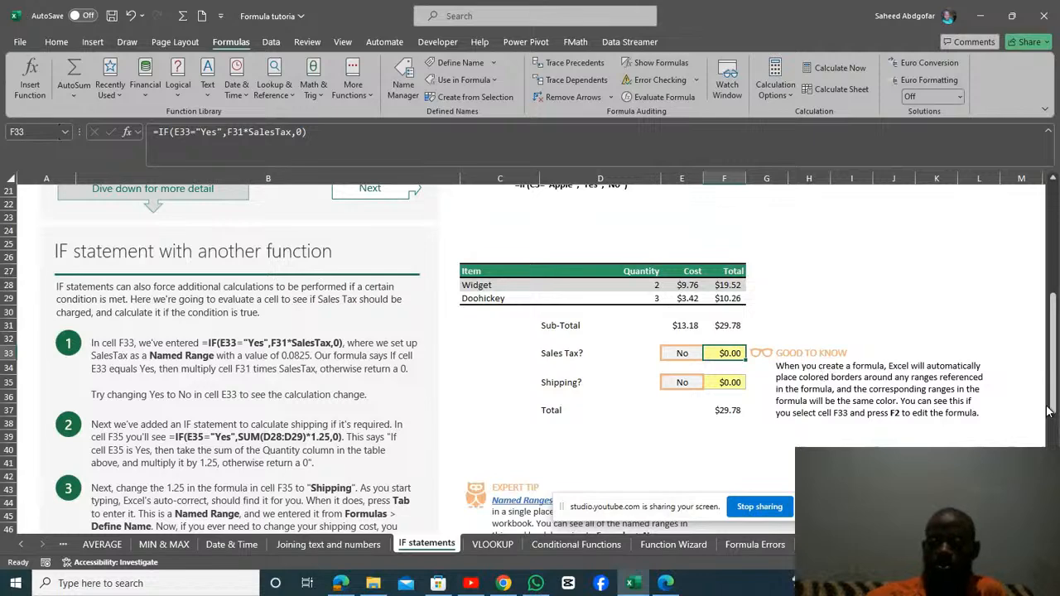
In the Shipping formula in F35, replace the 1.25 multiplier with the Shipping named range, giving =IF(E35="Yes",SUM(D28:D29)*Shipping,0).
left_click_drag(1055, 396, 1056, 407)
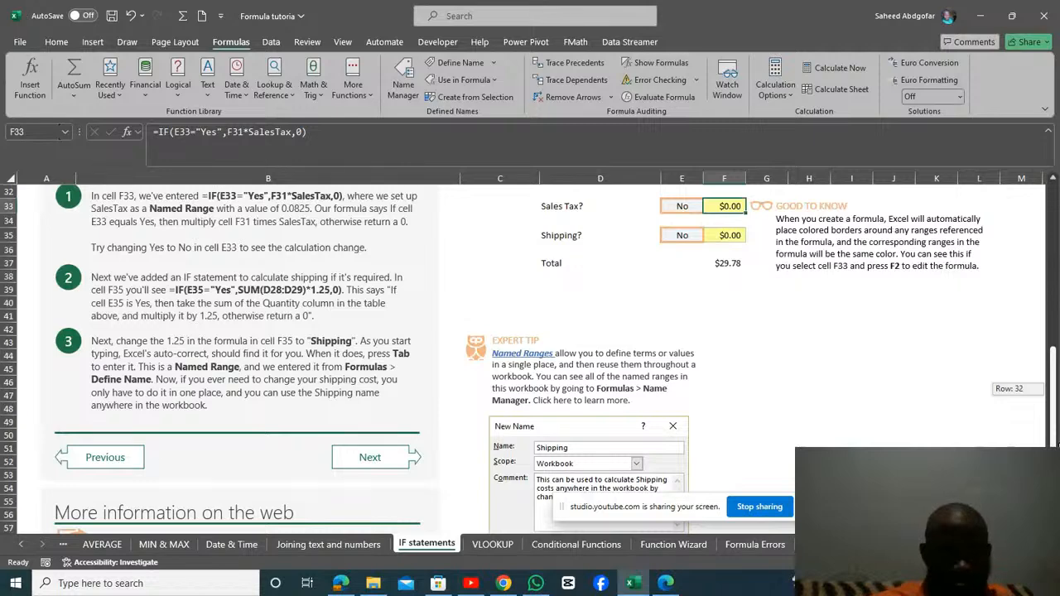
left_click_drag(1056, 445, 1057, 432)
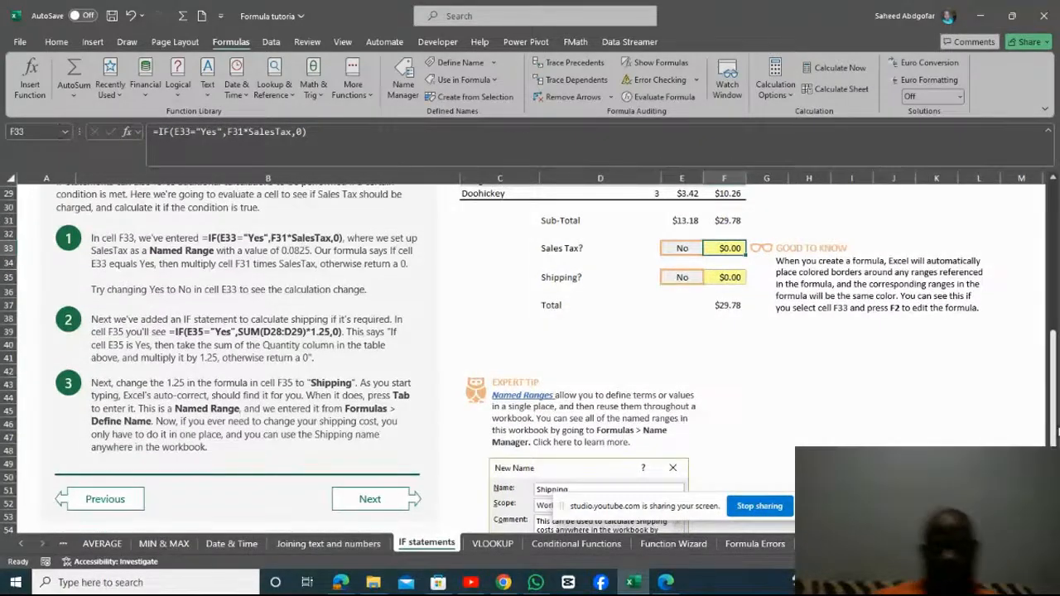
left_click(729, 279)
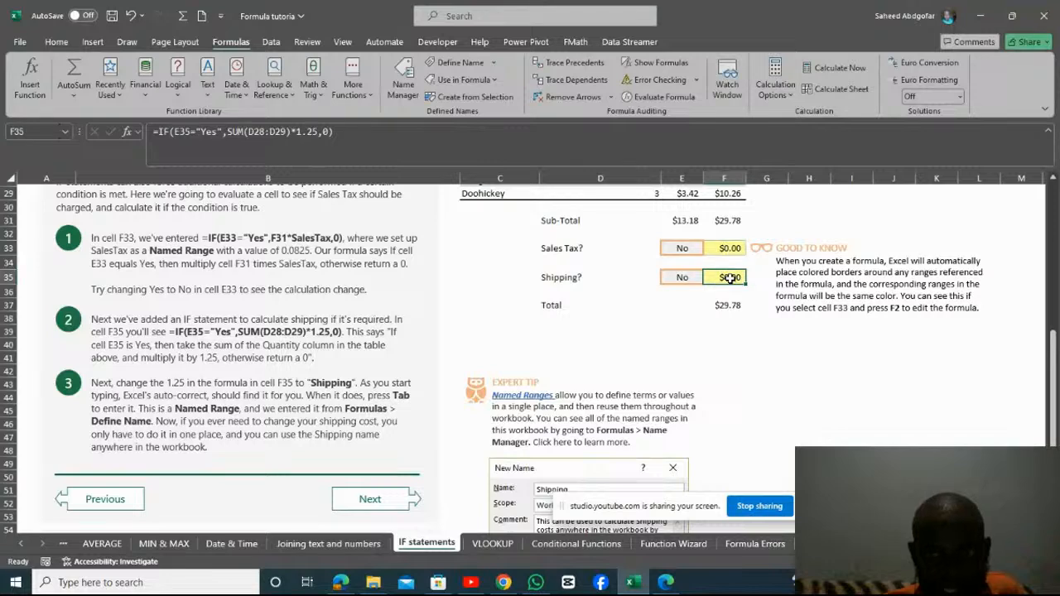
left_click(317, 134)
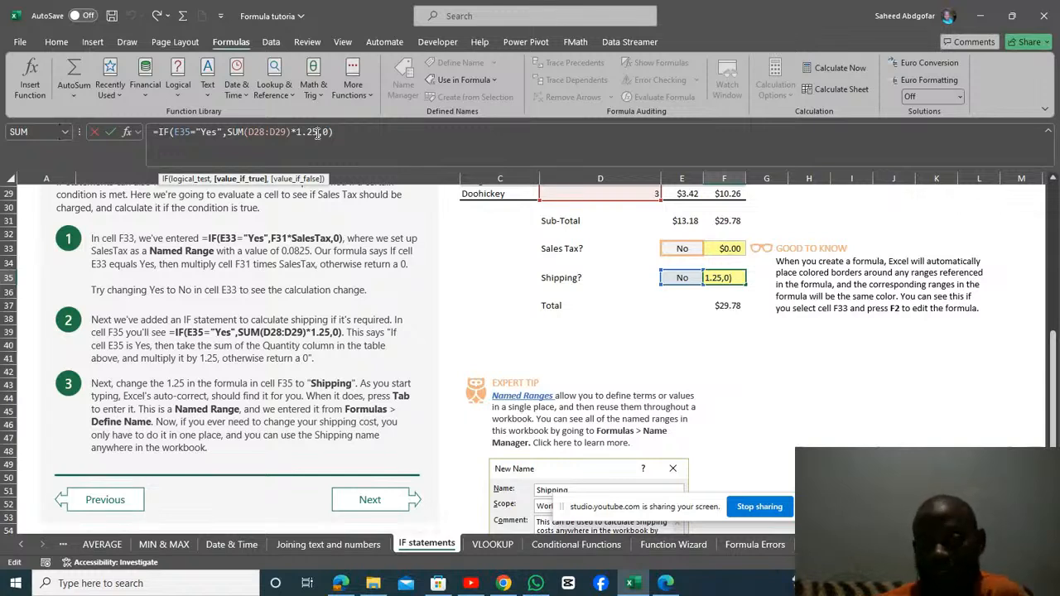
key("BackSpace")
key("BackSpace")
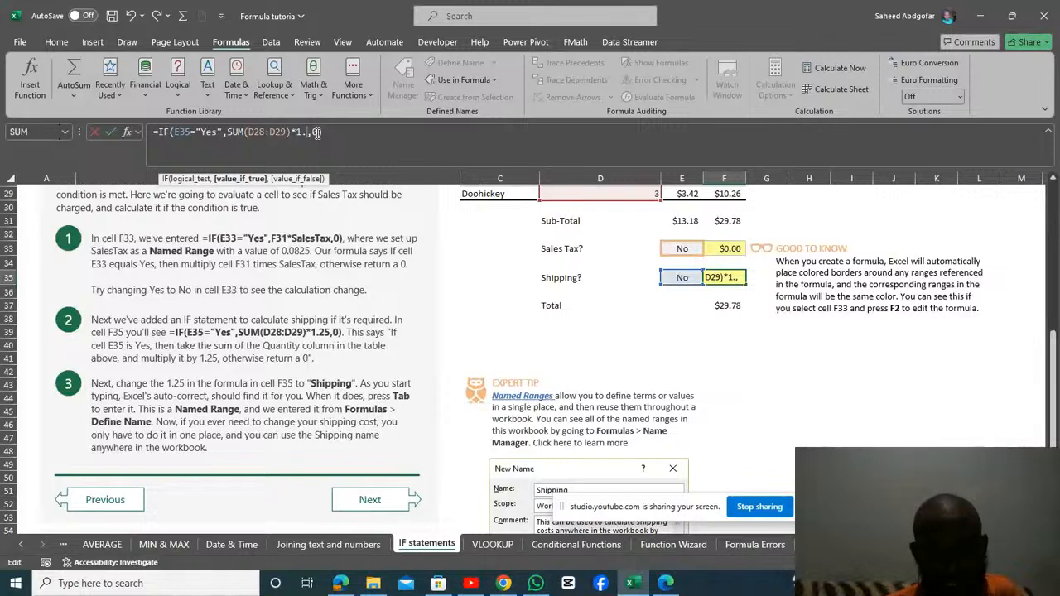
key("BackSpace")
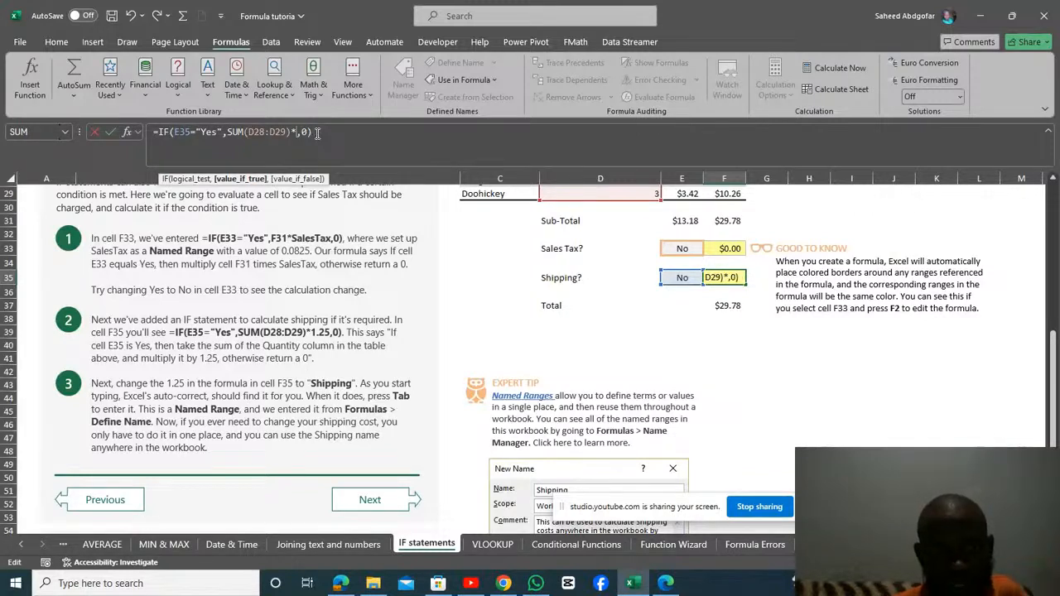
type("s")
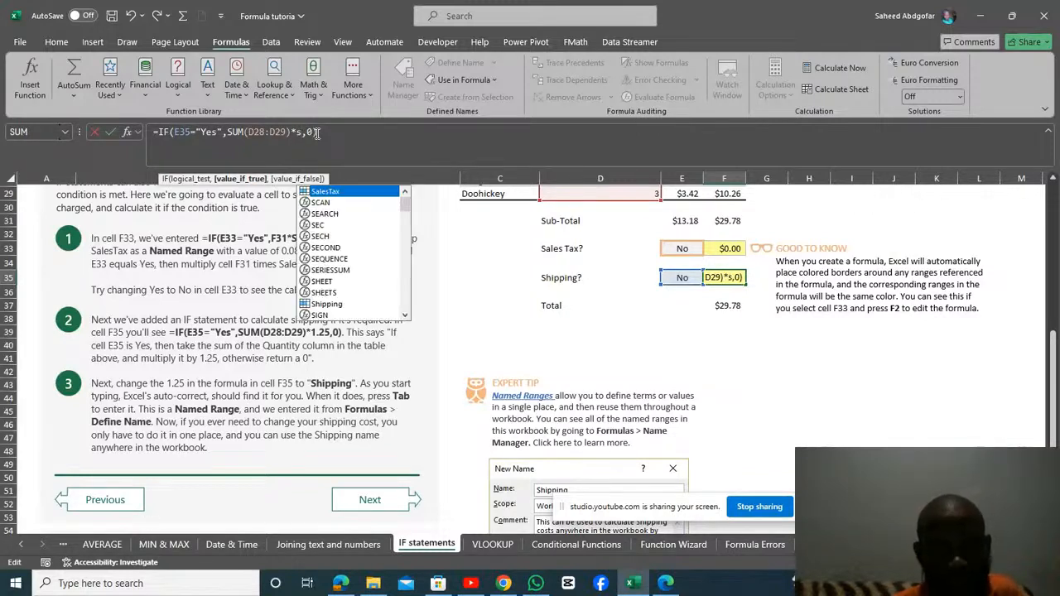
type("h")
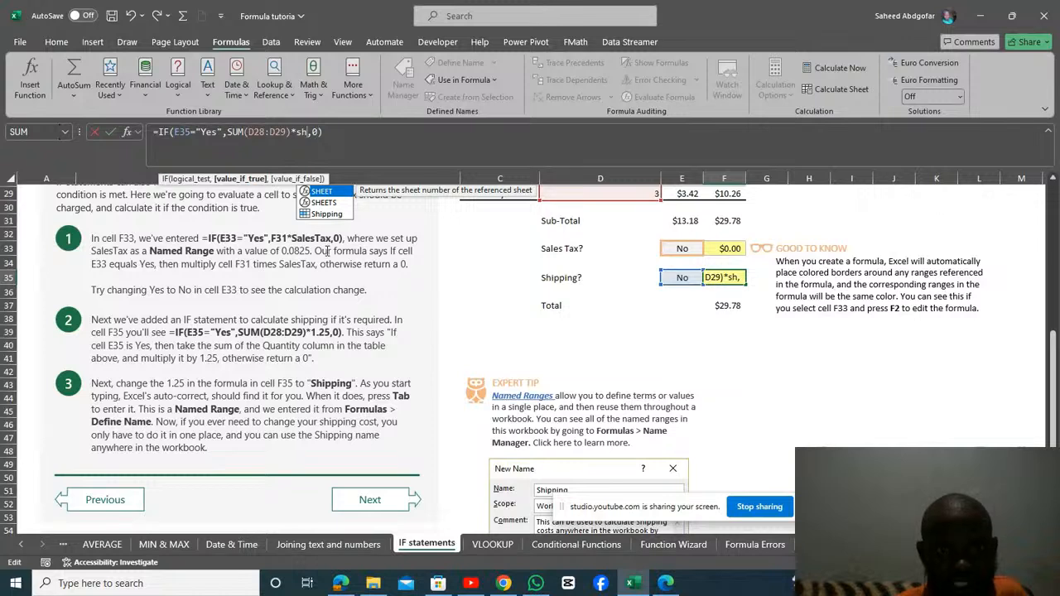
left_click(327, 214)
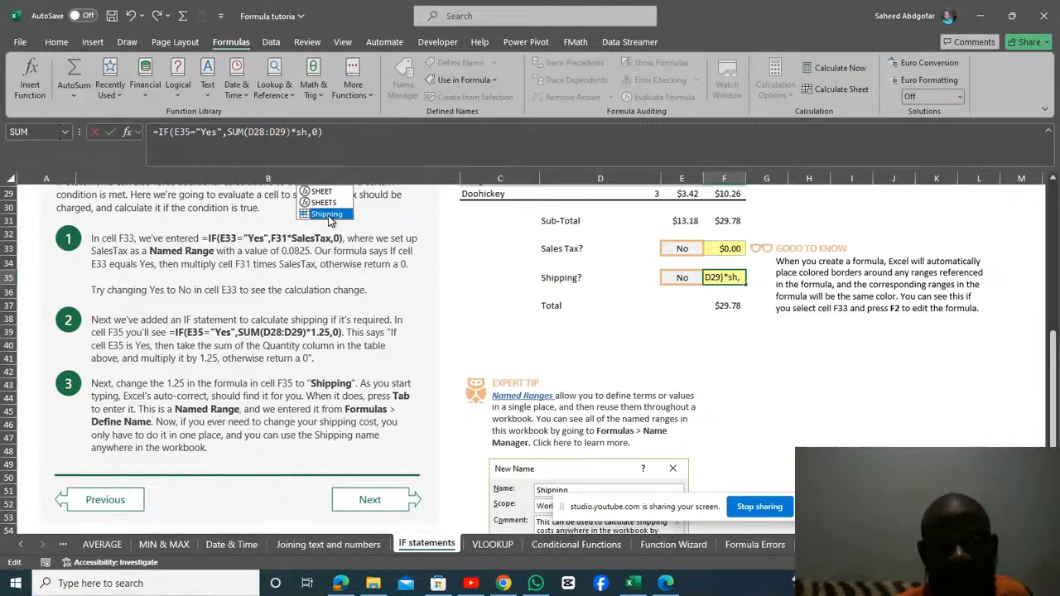
key("Tab")
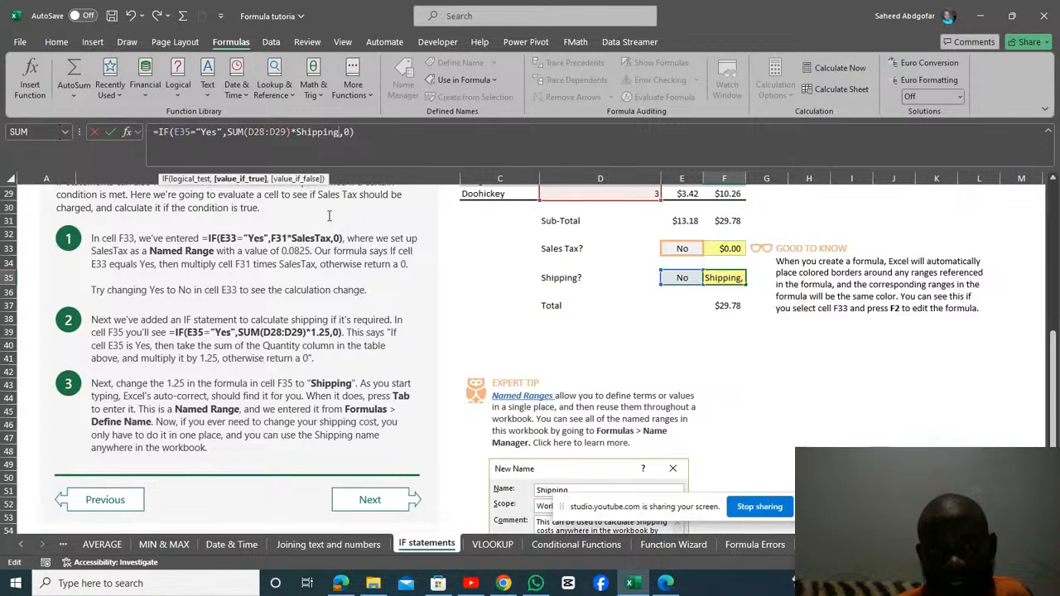
key("Return")
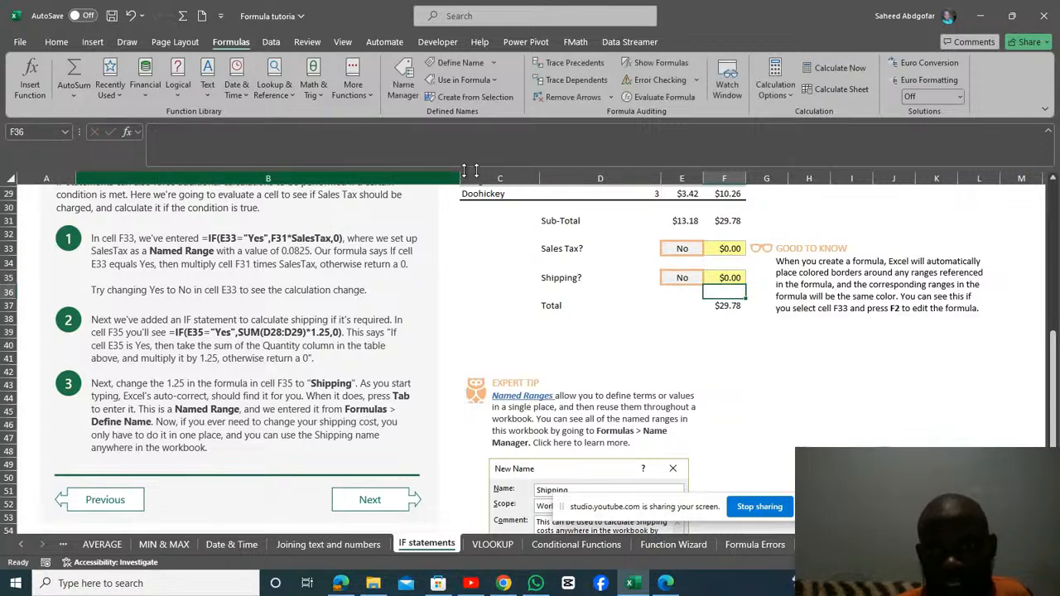
Set the Shipping choice in E35 to Yes to test the updated Shipping formula.
left_click(687, 278)
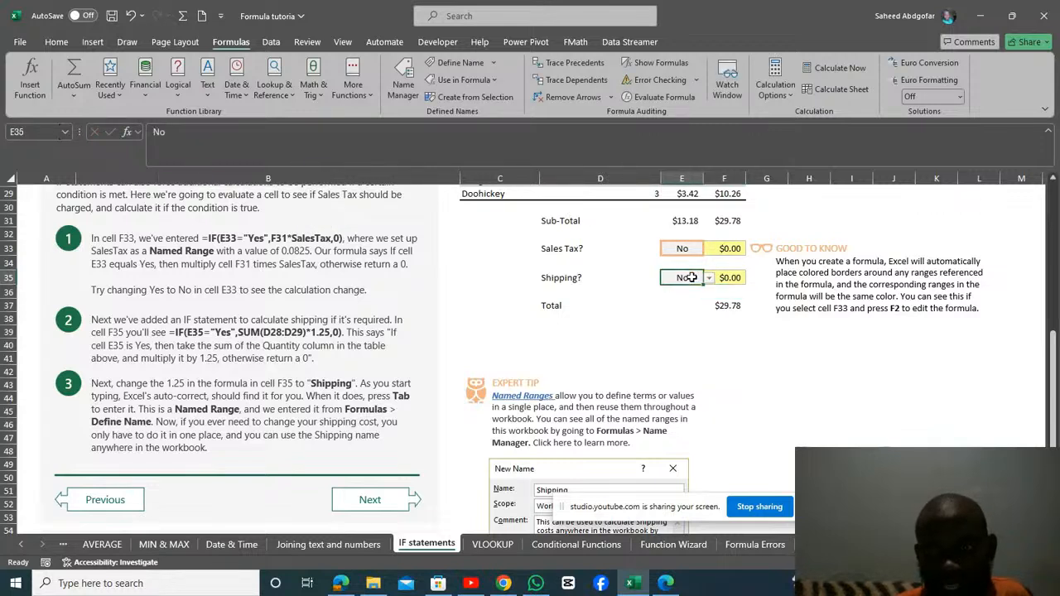
left_click(710, 278)
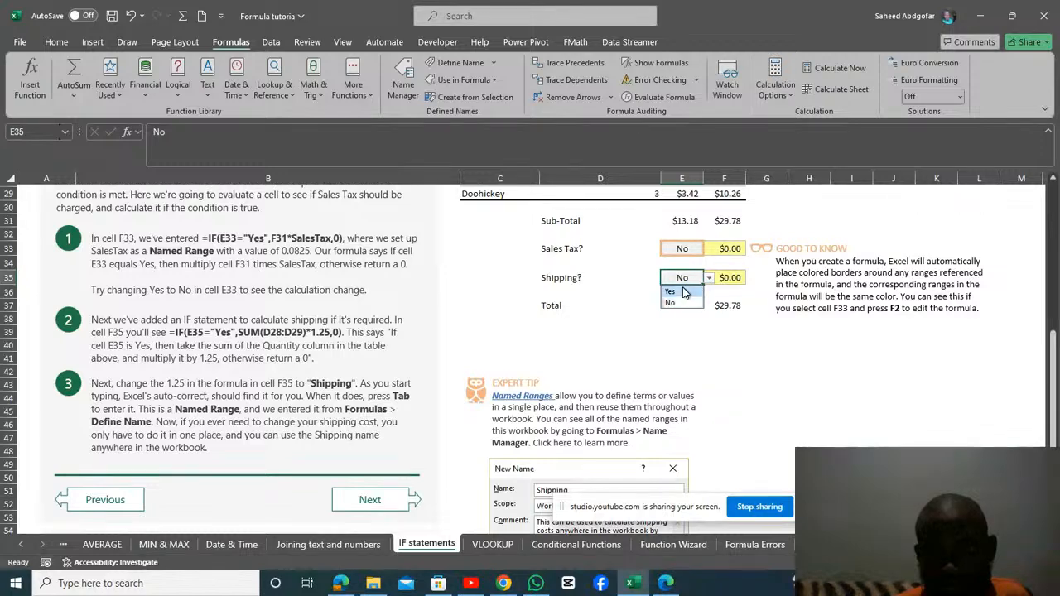
left_click(684, 291)
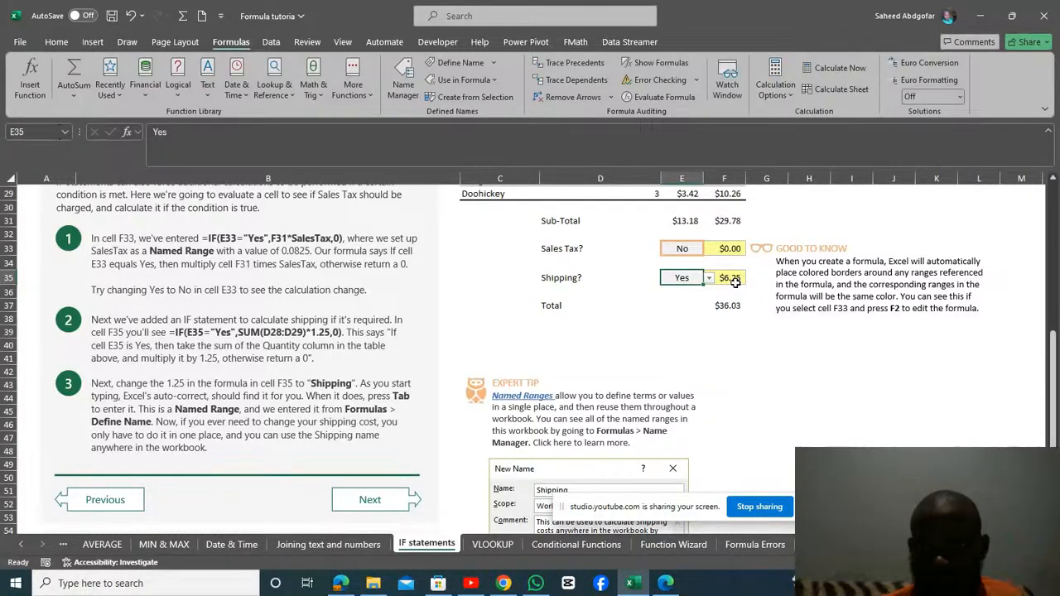
Review the SalesTax and Shipping named ranges in the Name Manager and the New Name example under the expert tip.
left_click(403, 86)
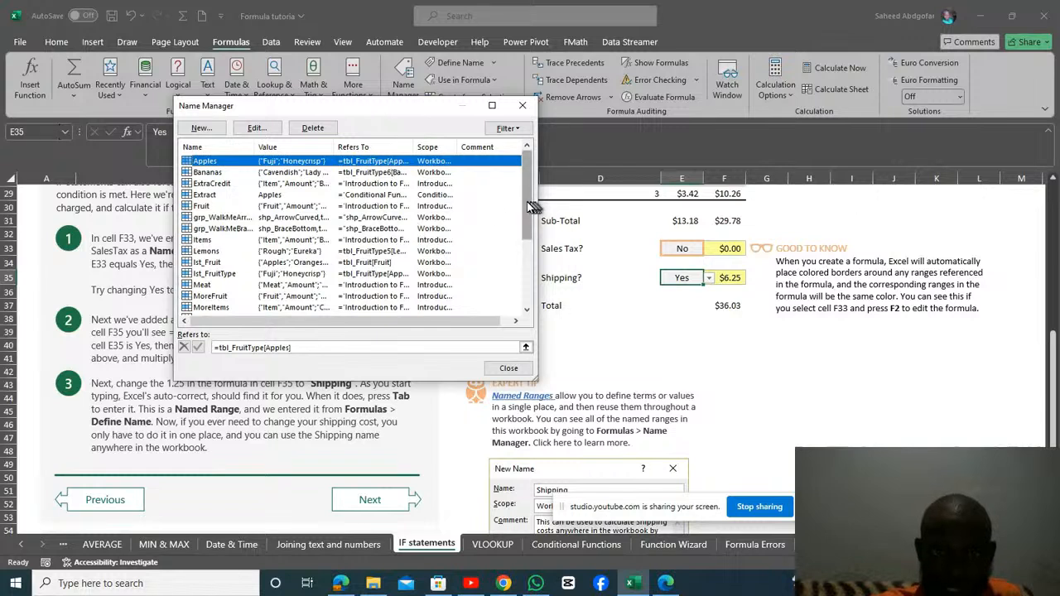
left_click_drag(531, 205, 530, 239)
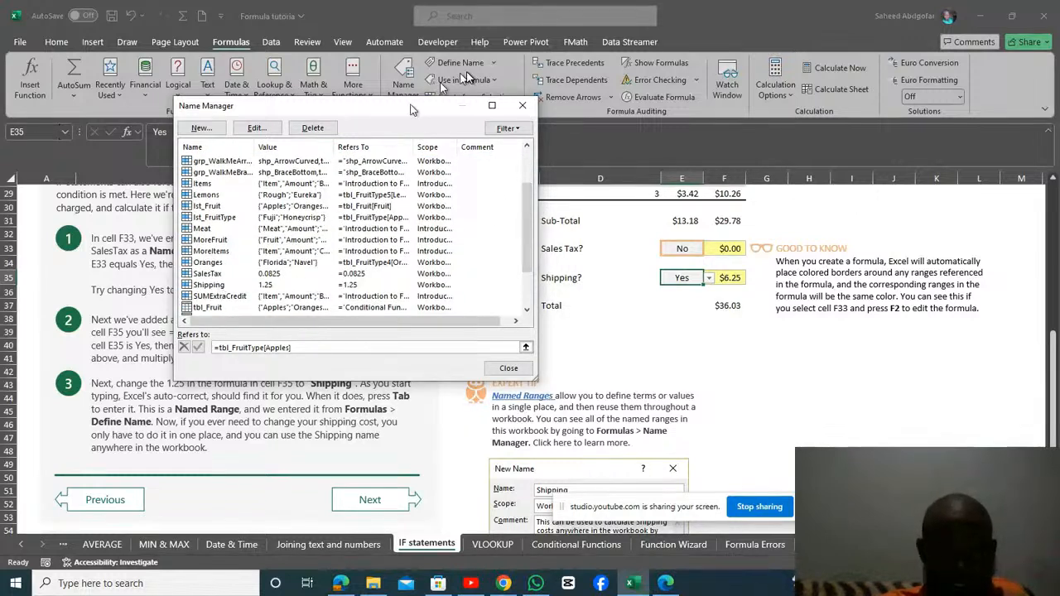
left_click(523, 106)
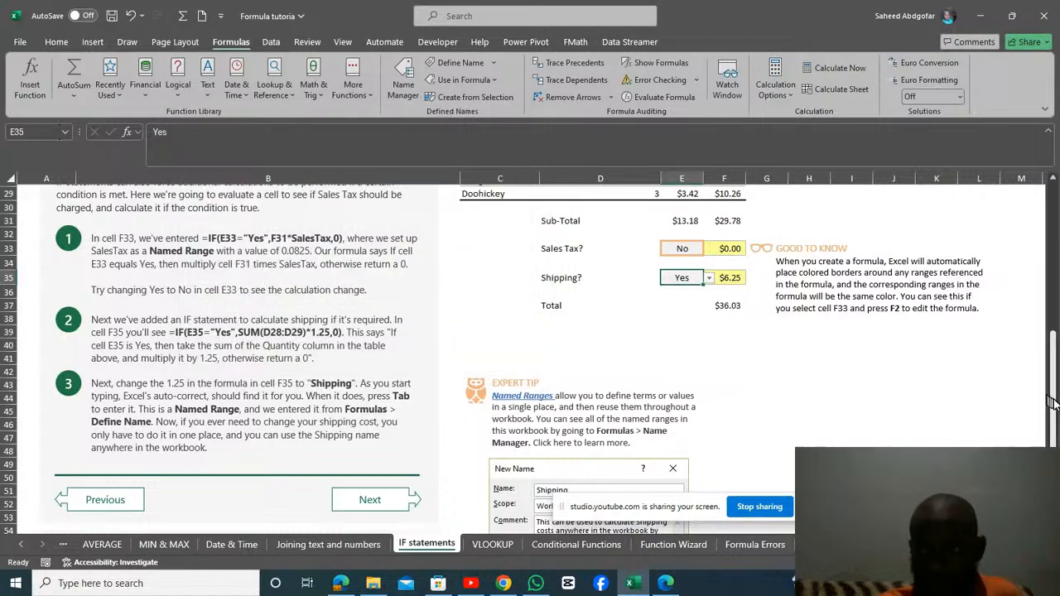
left_click_drag(1051, 401, 1057, 440)
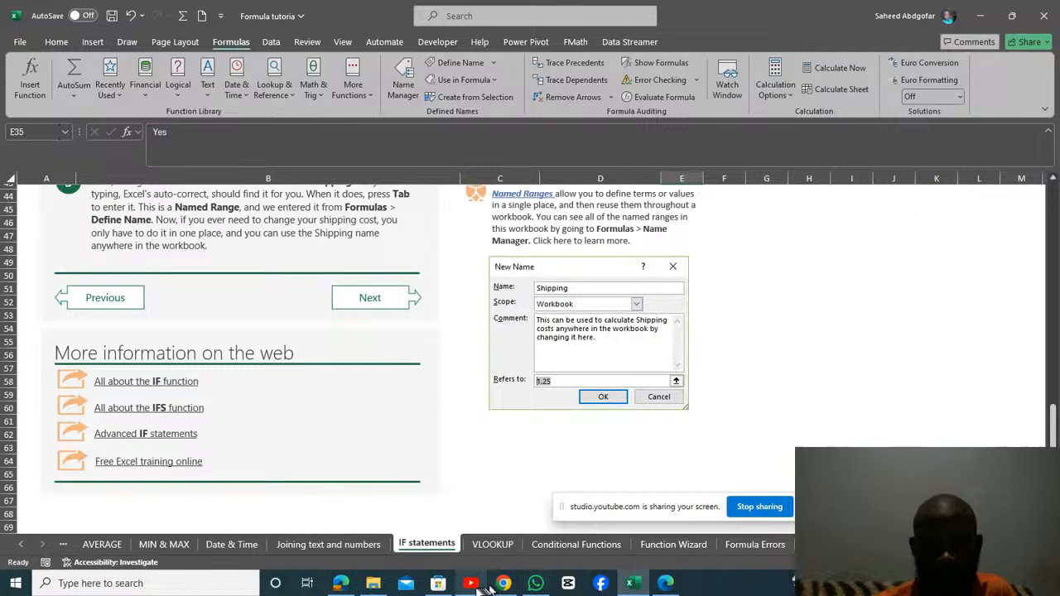
Switch to YouTube Studio and end the live stream.
mouse_move(474, 588)
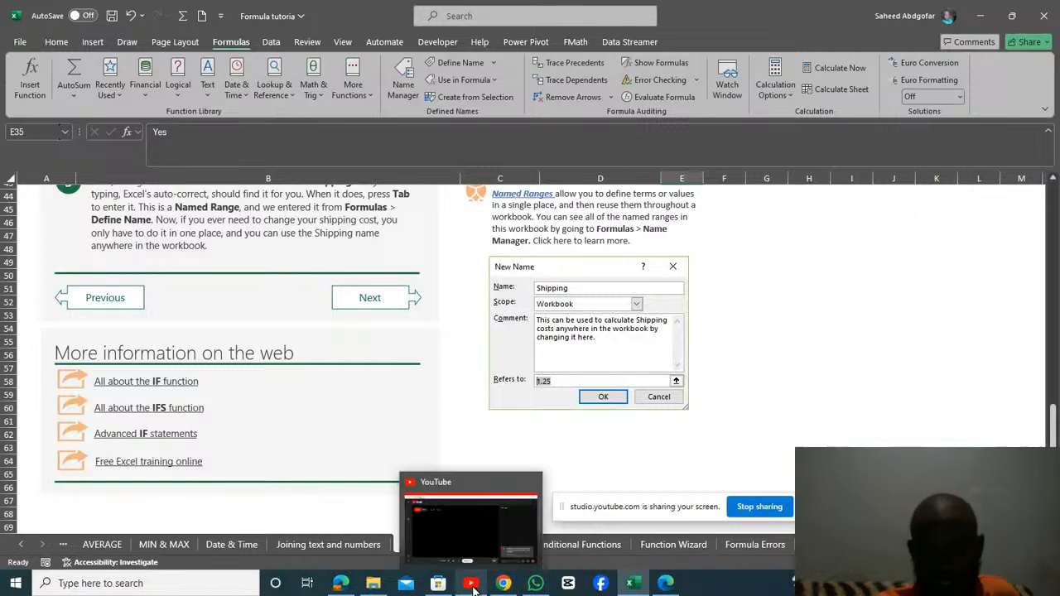
left_click(477, 539)
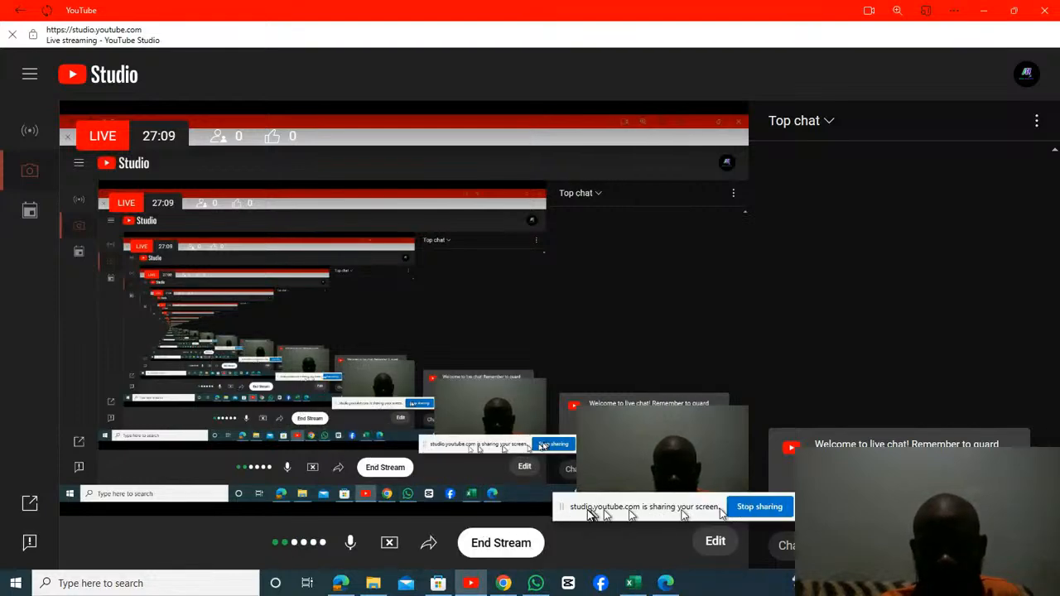
left_click(490, 541)
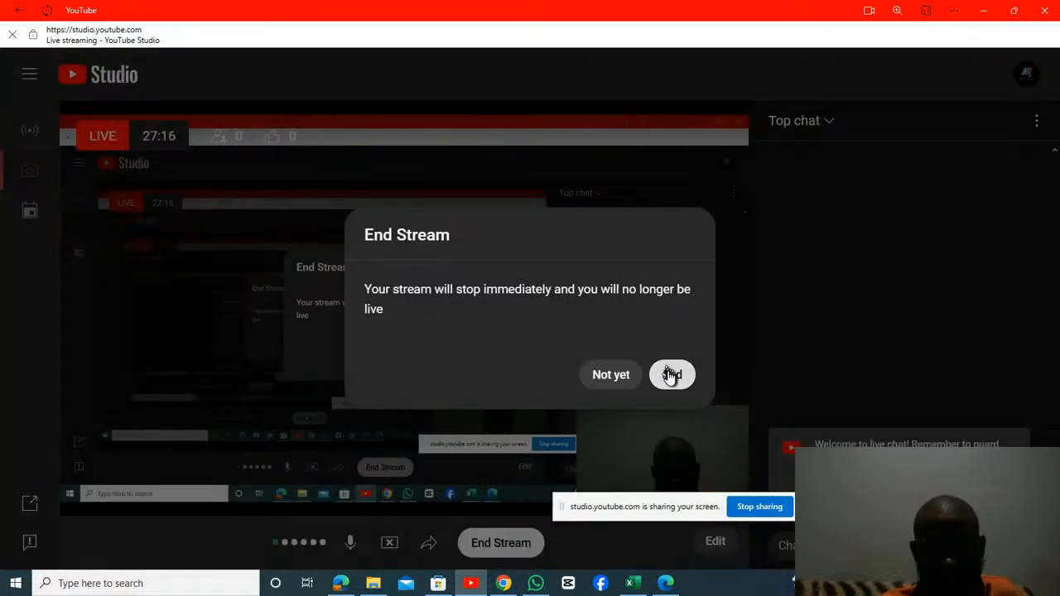